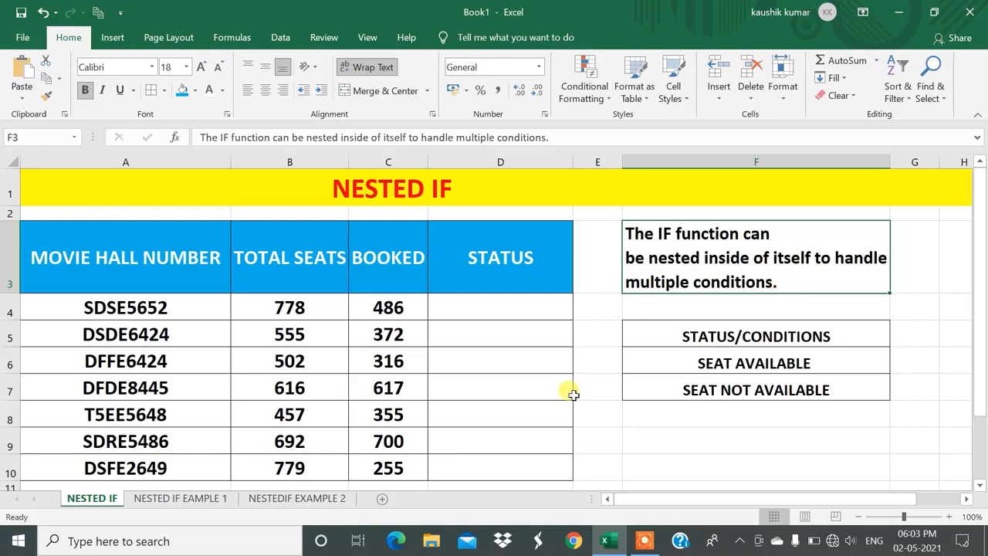
Examine the movie hall table's hall number, TOTAL SEATS, BOOKED and empty STATUS columns.
left_click(479, 300)
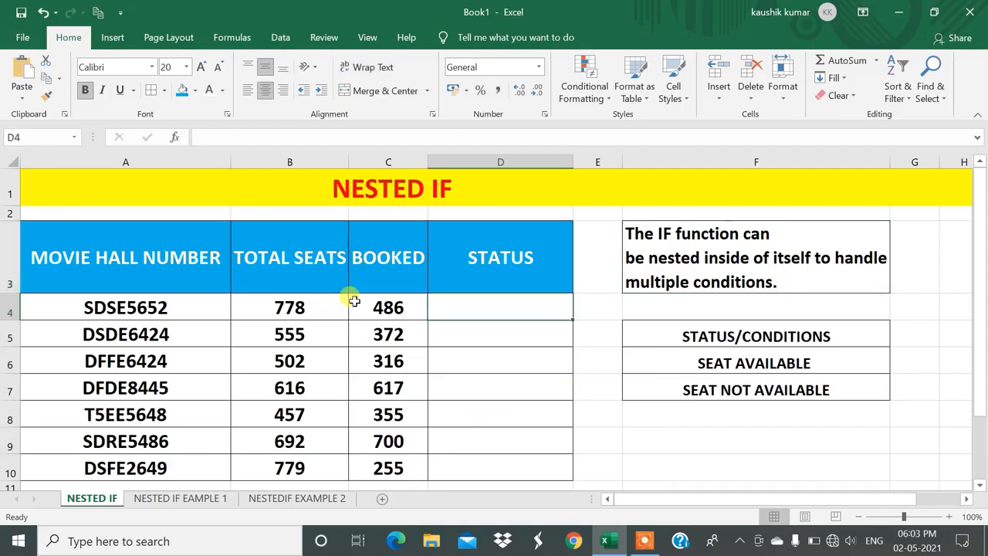
left_click_drag(80, 273, 536, 458)
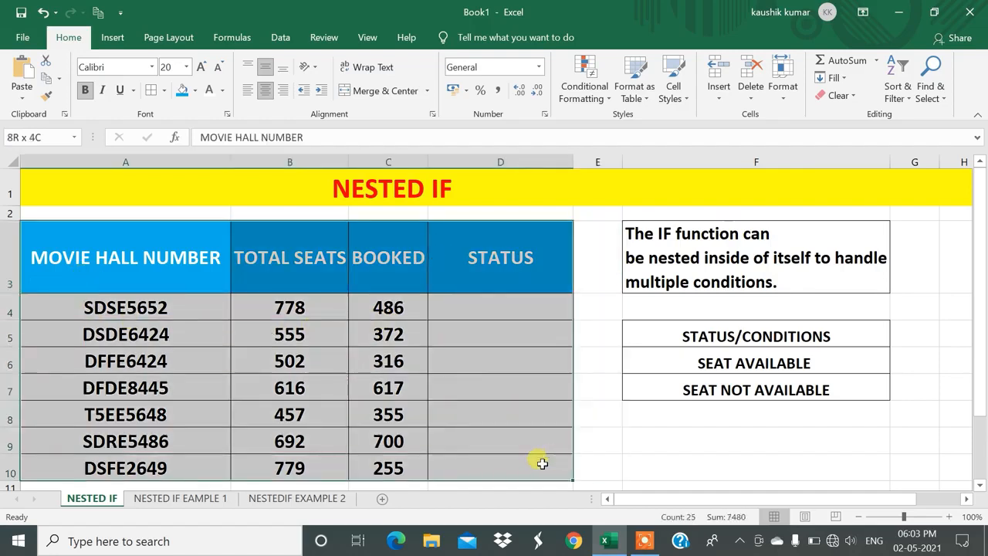
left_click(202, 367)
left_click(141, 276)
left_click_drag(146, 359, 159, 467)
left_click_drag(297, 268, 287, 459)
left_click_drag(408, 257, 378, 455)
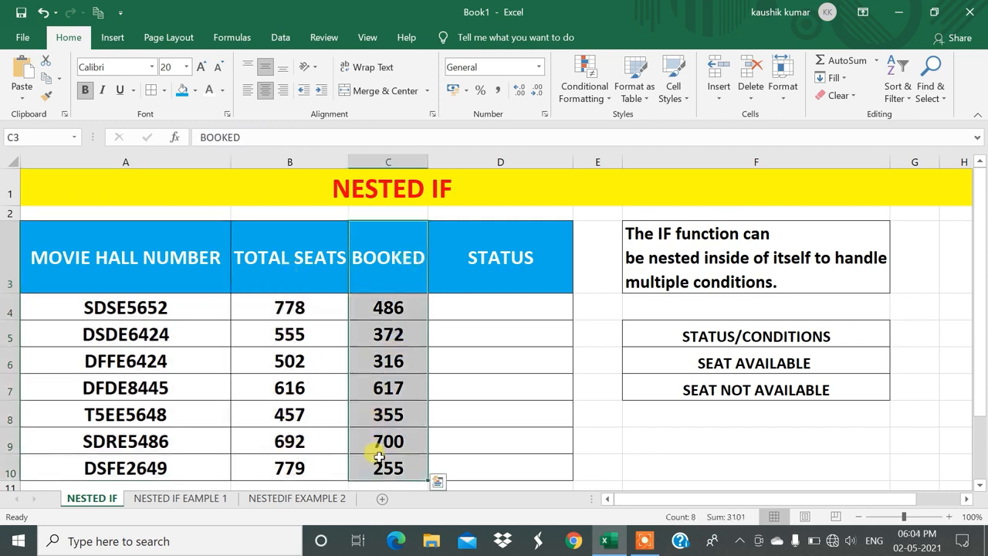
left_click(482, 305)
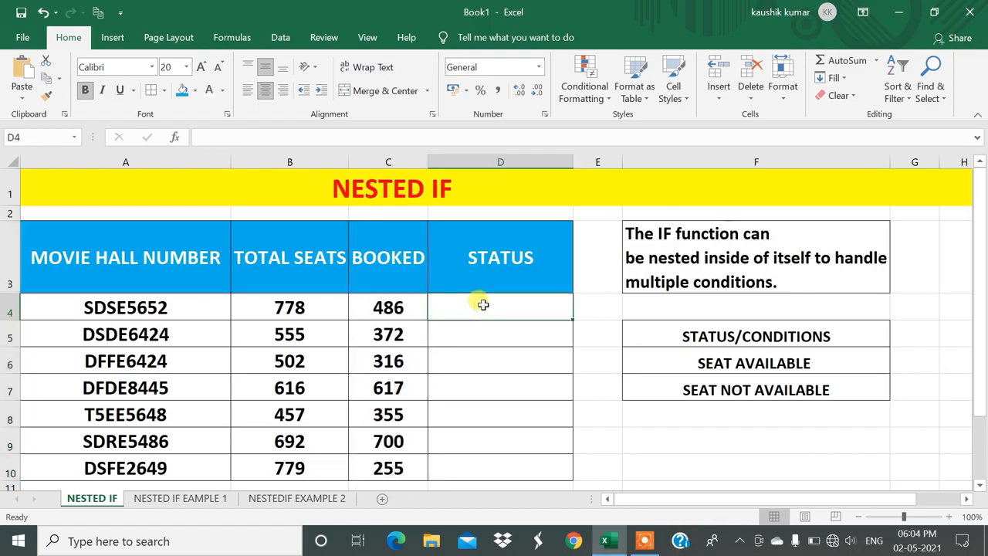
Review the STATUS/CONDITIONS list and compare the total seats in B4 with the booked seats in C4.
left_click(660, 343)
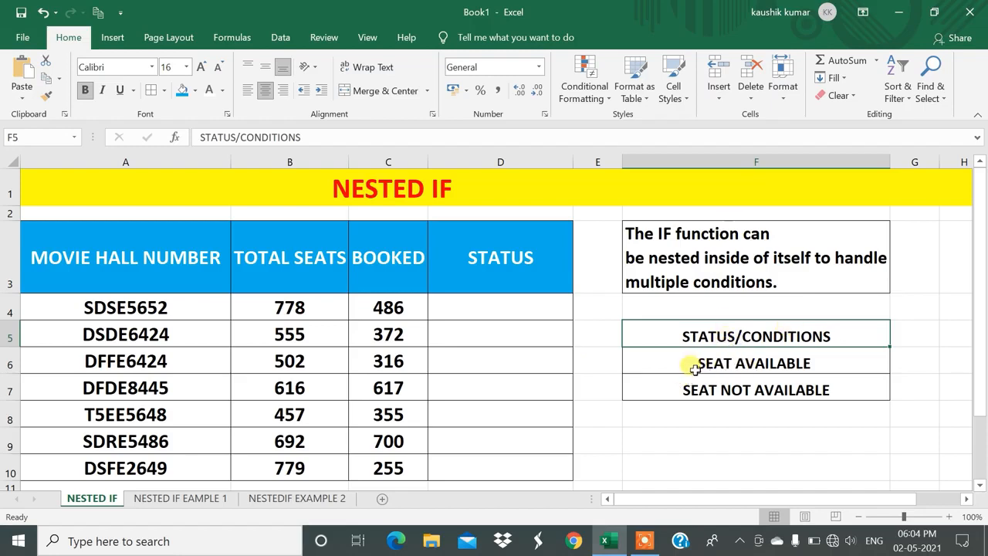
left_click(369, 309)
left_click(307, 308)
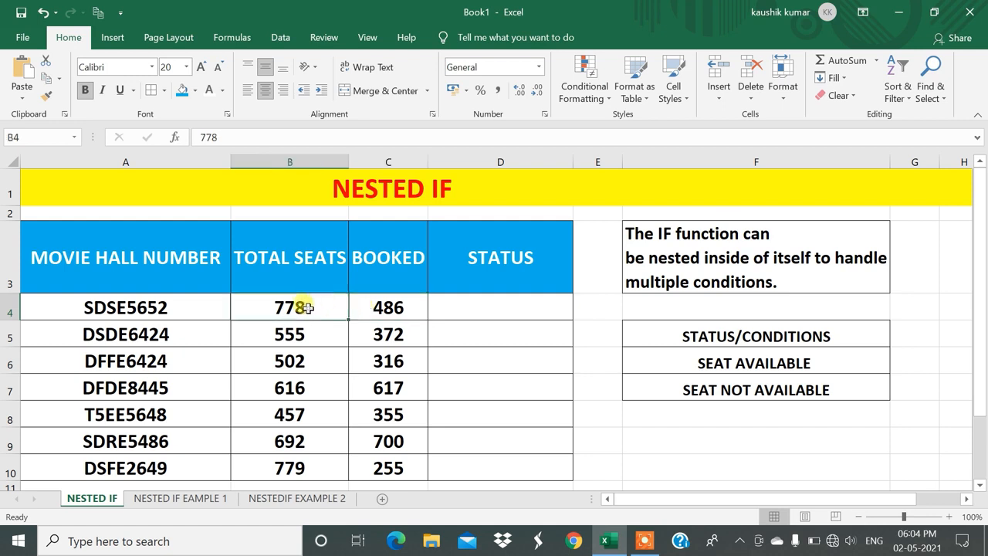
left_click(379, 307)
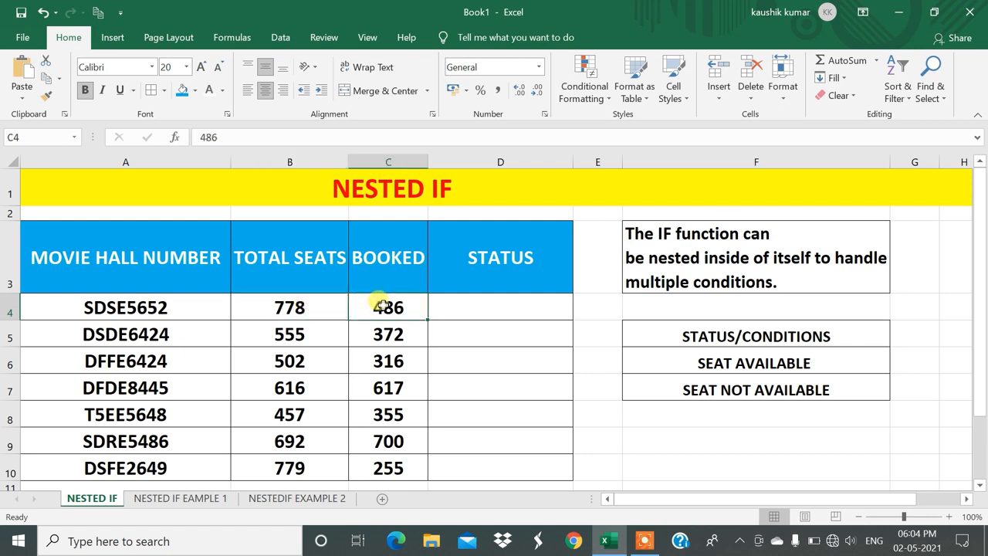
left_click(292, 309)
left_click(385, 305)
Start an IF formula in D4 that tests C4<B4 and returns "SEAT AVAILABLE" when true.
left_click(482, 310)
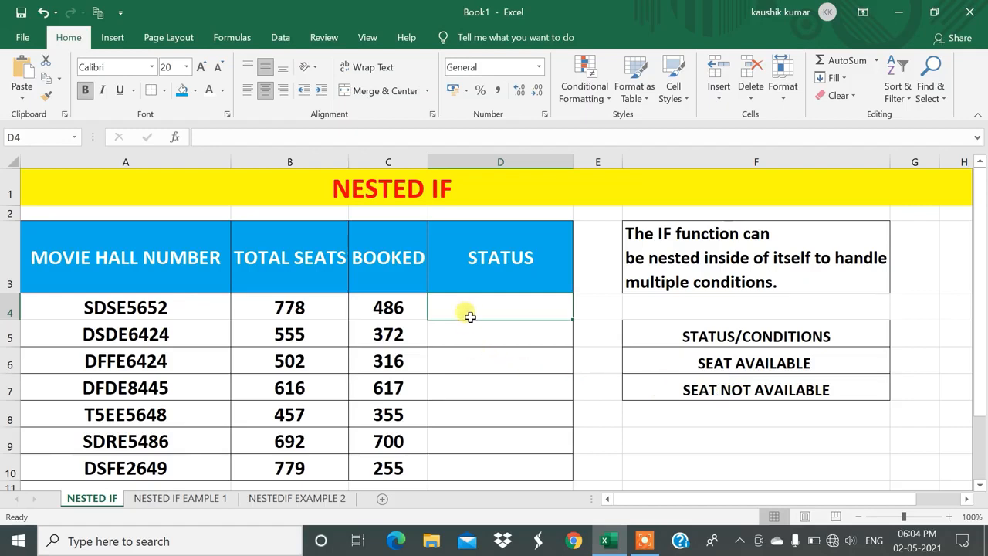
type("=IF(")
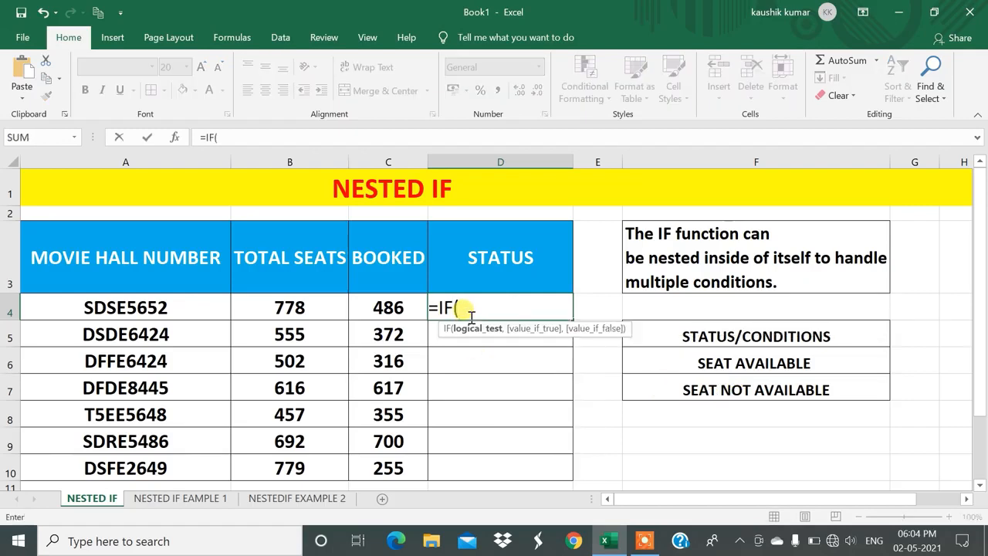
left_click(378, 307)
type("<")
left_click(292, 303)
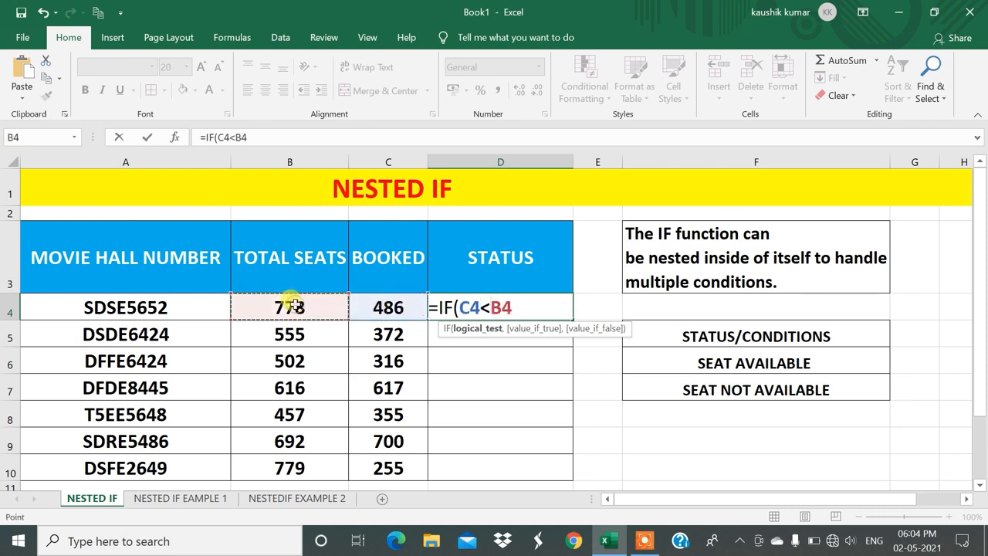
type(",")
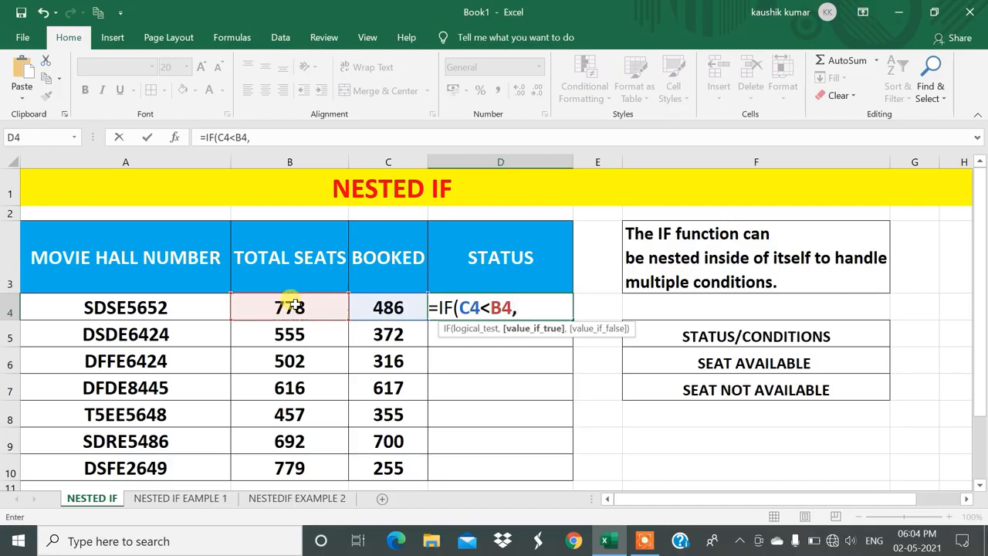
type("\"SEA")
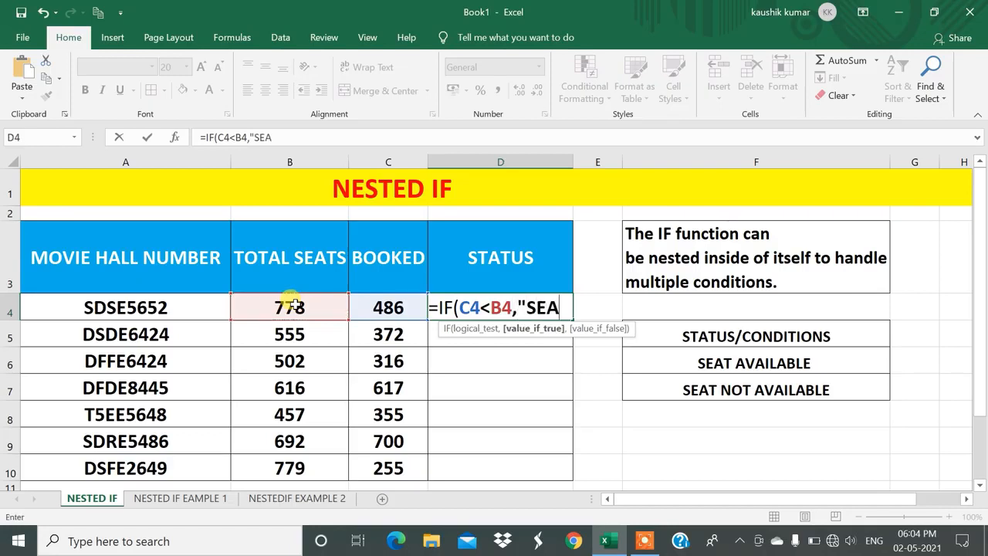
type("T AVAILAB")
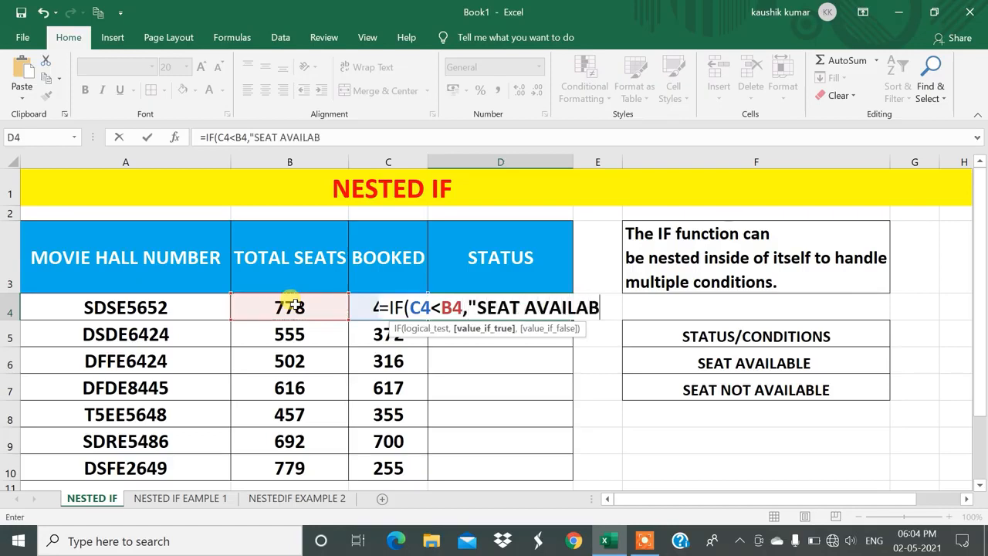
type("LE\",")
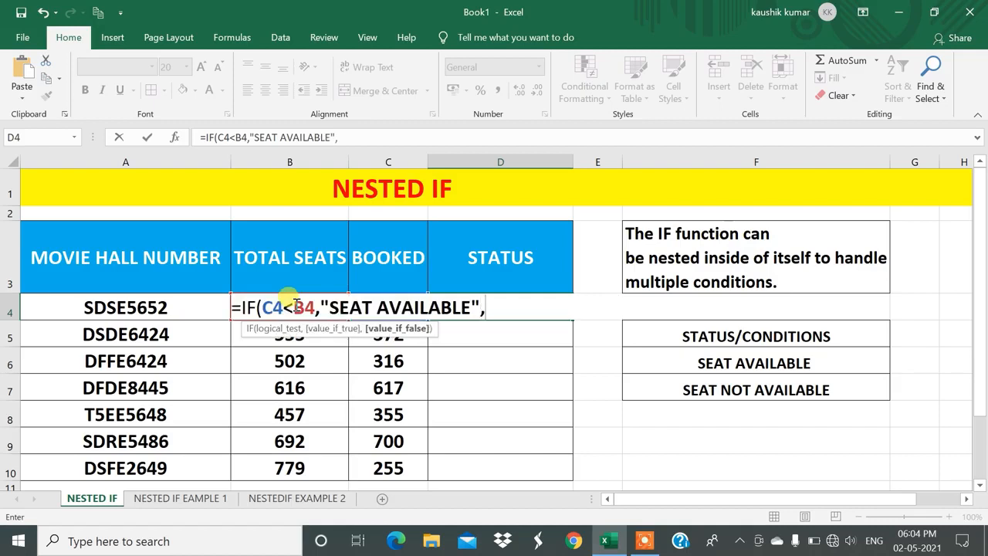
Complete the D4 formula with "SEAT NOT AVAILABLE" as the value if false, correcting its spelling, and enter it.
type("\"SEAT ")
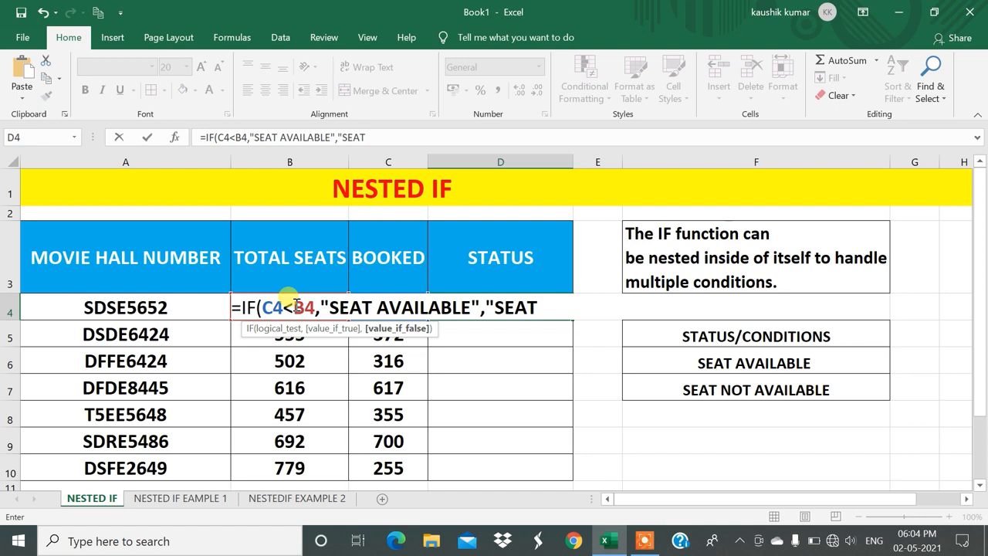
type("NOT AV")
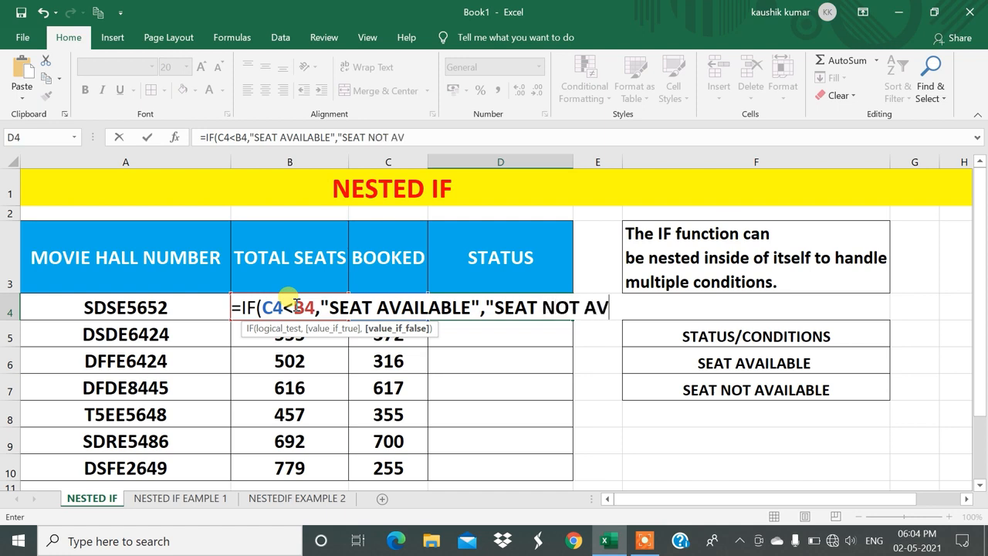
type("AIALBLE")
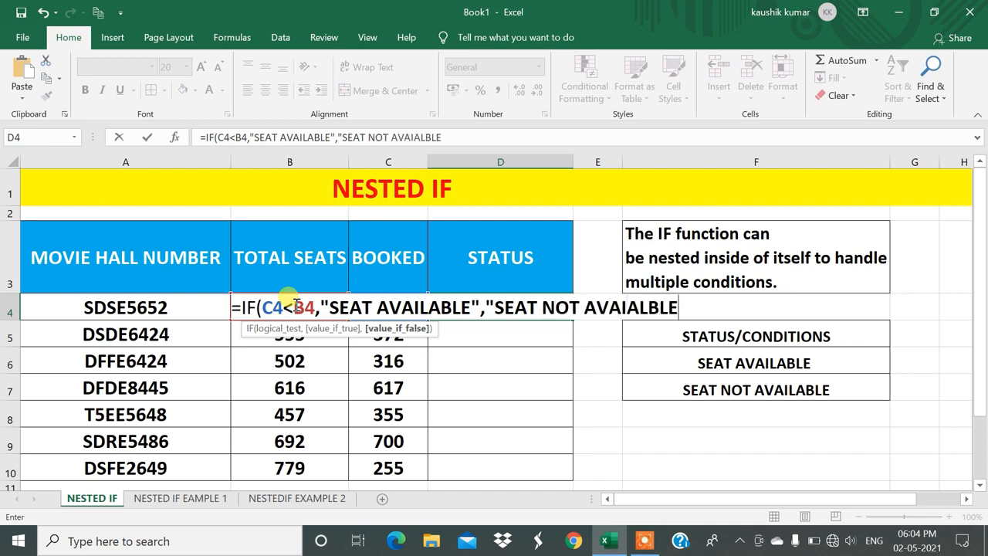
type("\")")
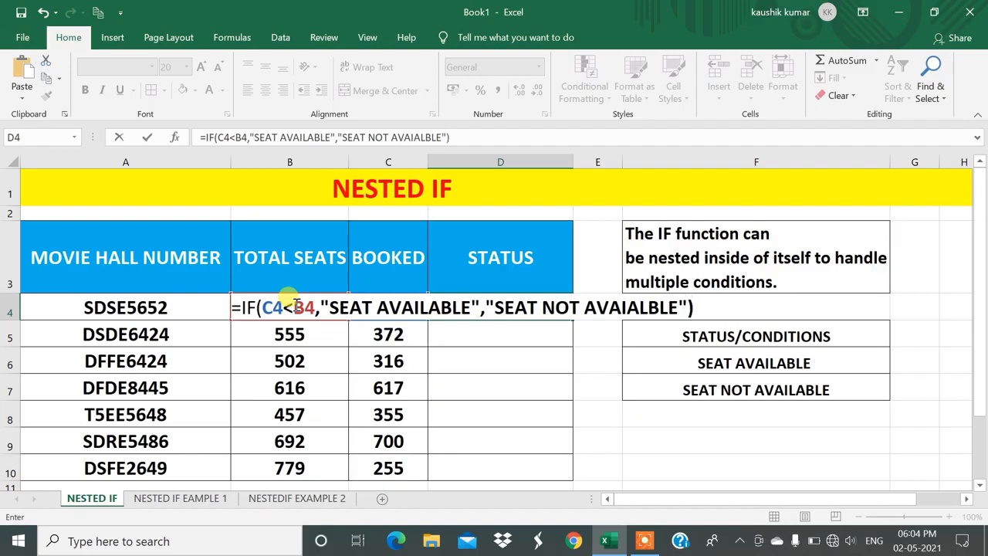
key("BackSpace")
key("BackSpace")
key("BackSpace")
key("BackSpace")
key("BackSpace")
key("BackSpace")
key("BackSpace")
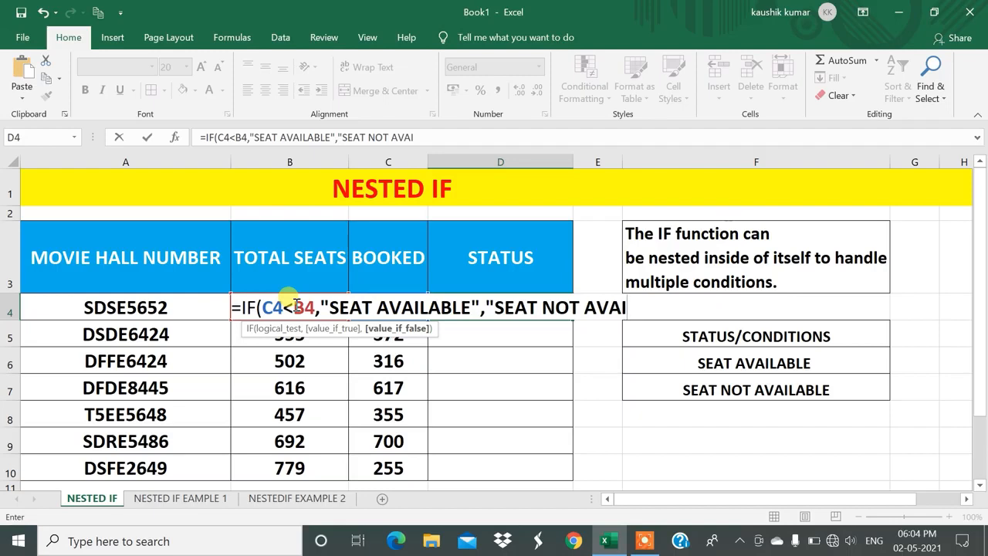
type("ABLE")
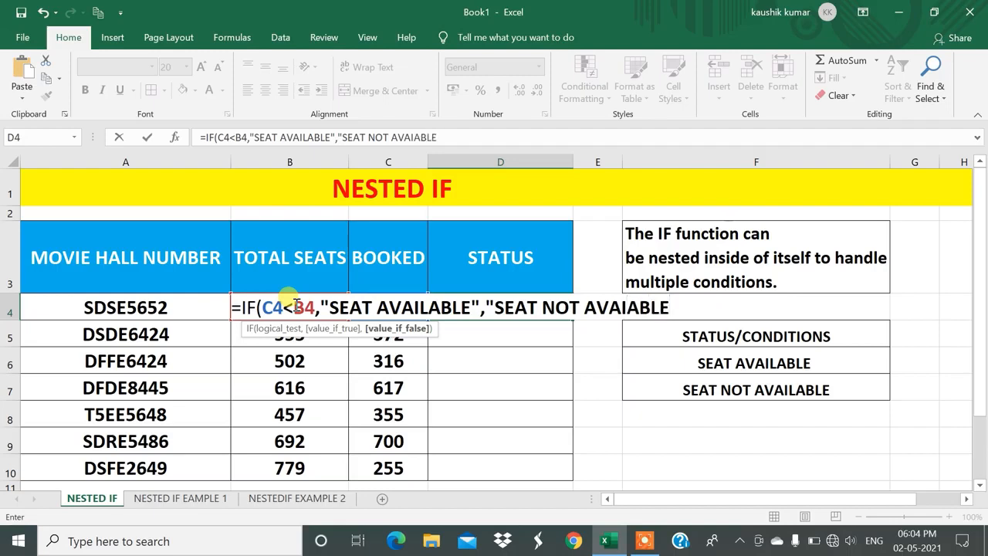
key("BackSpace")
key("BackSpace")
key("BackSpace")
key("BackSpace")
type("LABLE")
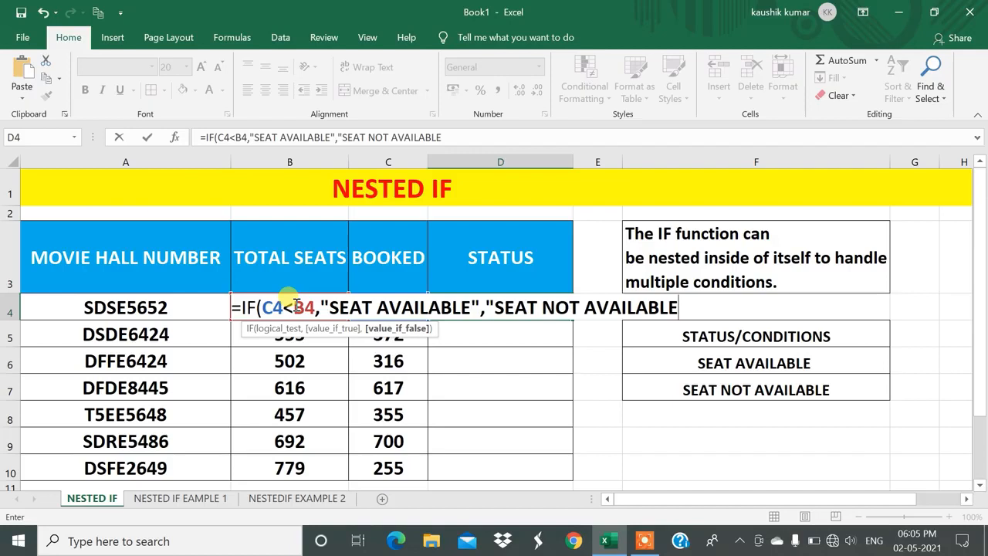
type("\")")
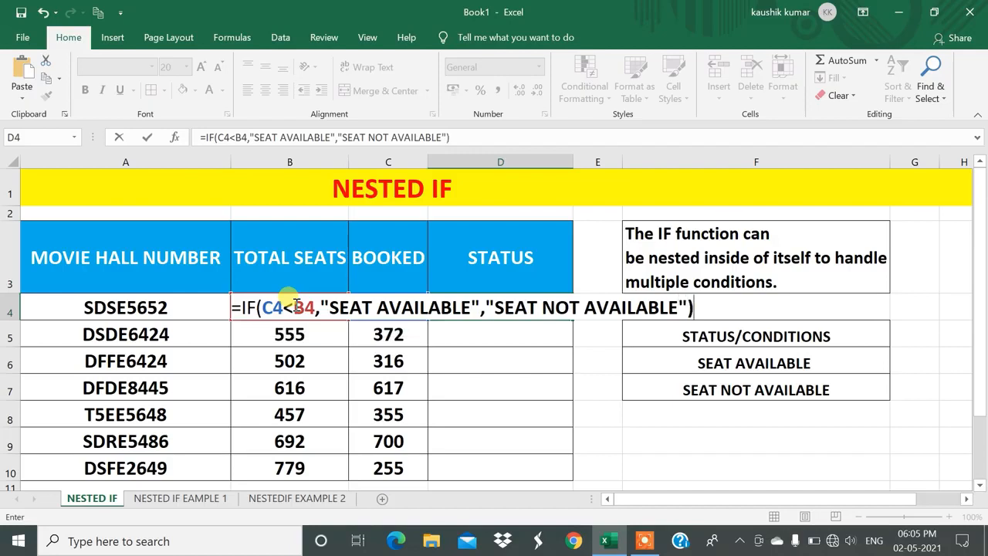
key("ctrl+Return")
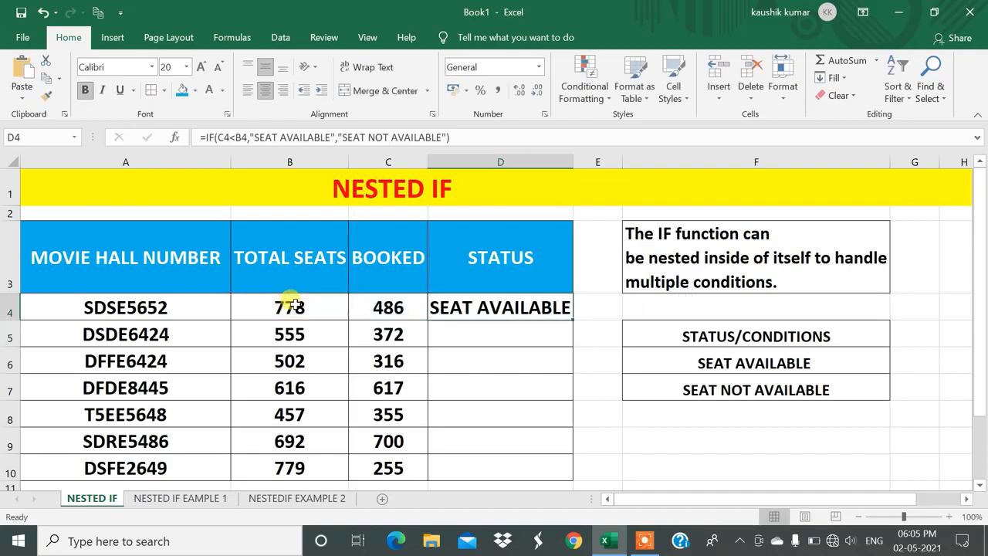
Fill the D4 formula down through D10 and autofit the STATUS column to its text.
left_click_drag(572, 324, 529, 409)
left_click(288, 257)
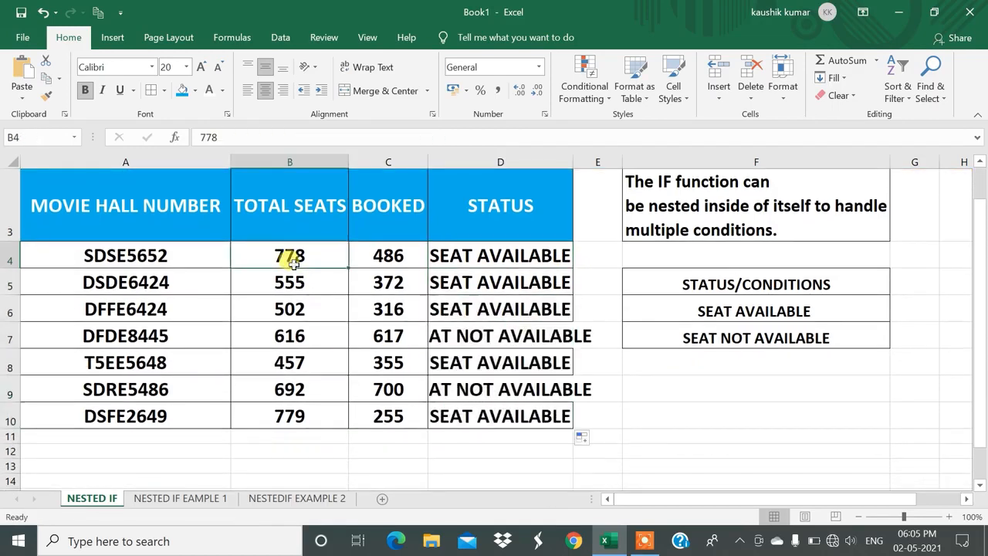
left_click(383, 254)
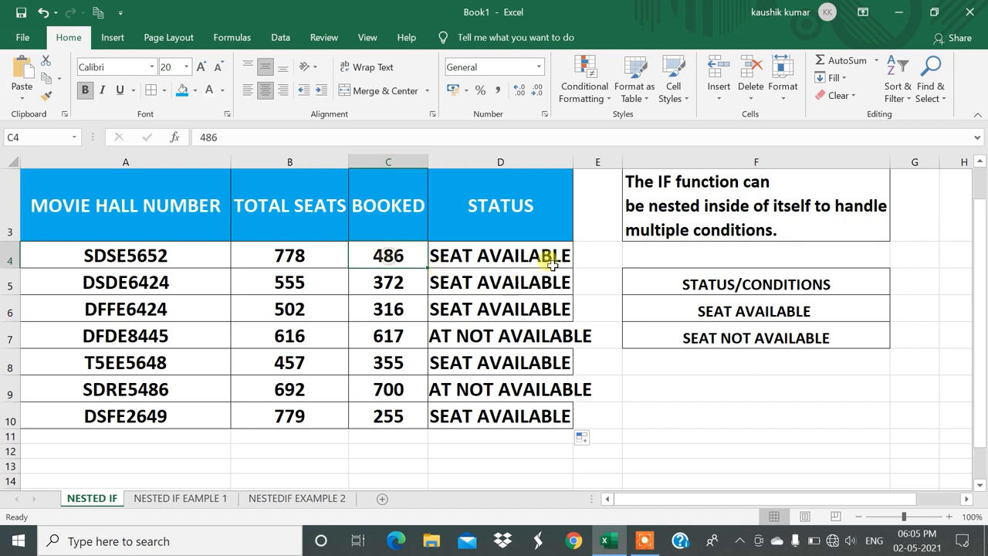
double_click(573, 162)
left_click(528, 255)
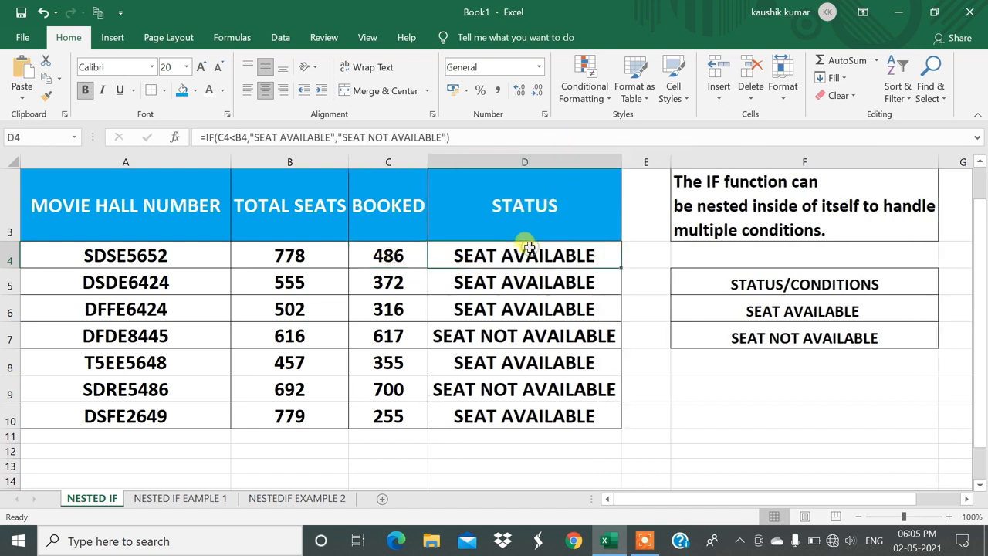
Check the status results against the total and booked seats in rows 7 and 4.
left_click(287, 334)
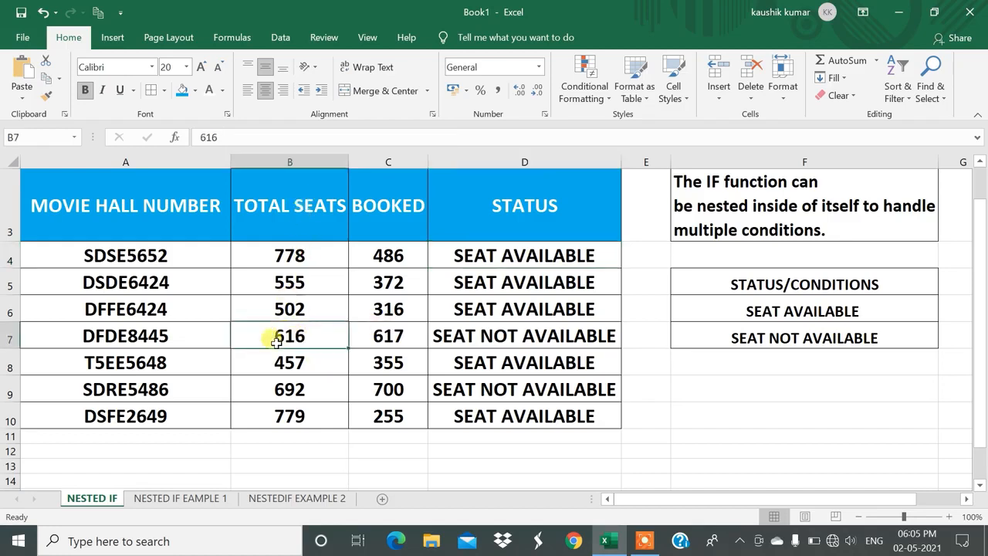
left_click(396, 335)
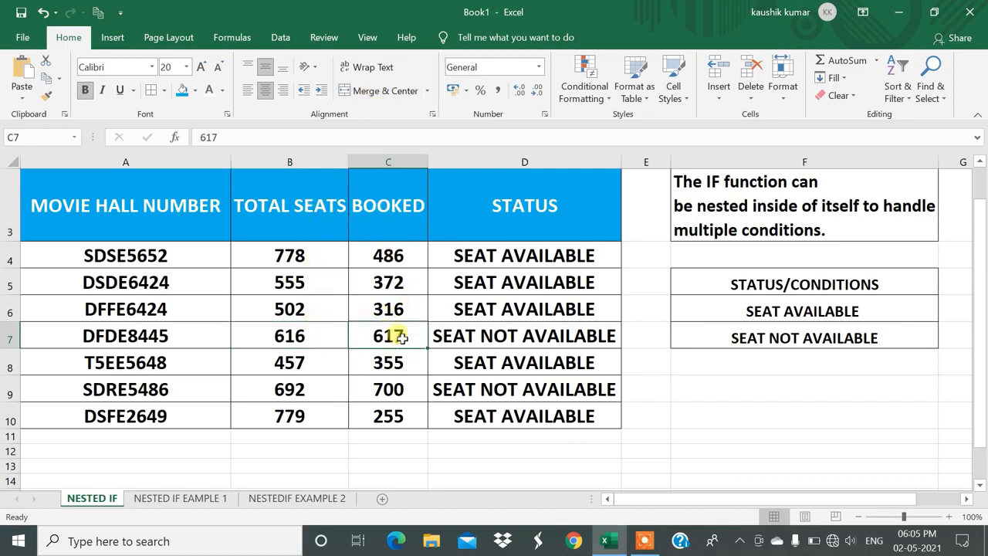
left_click(455, 339)
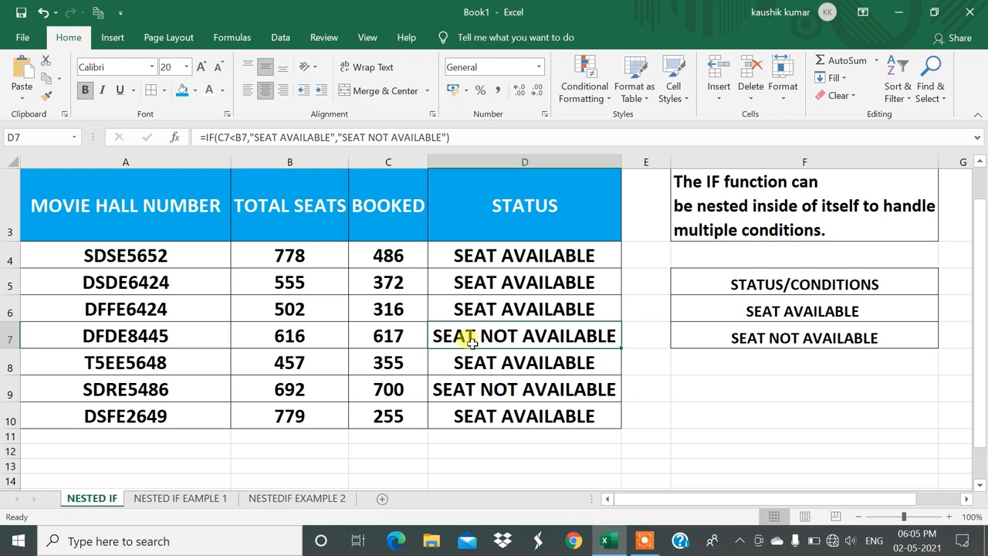
scroll(444, 336, "up", 1)
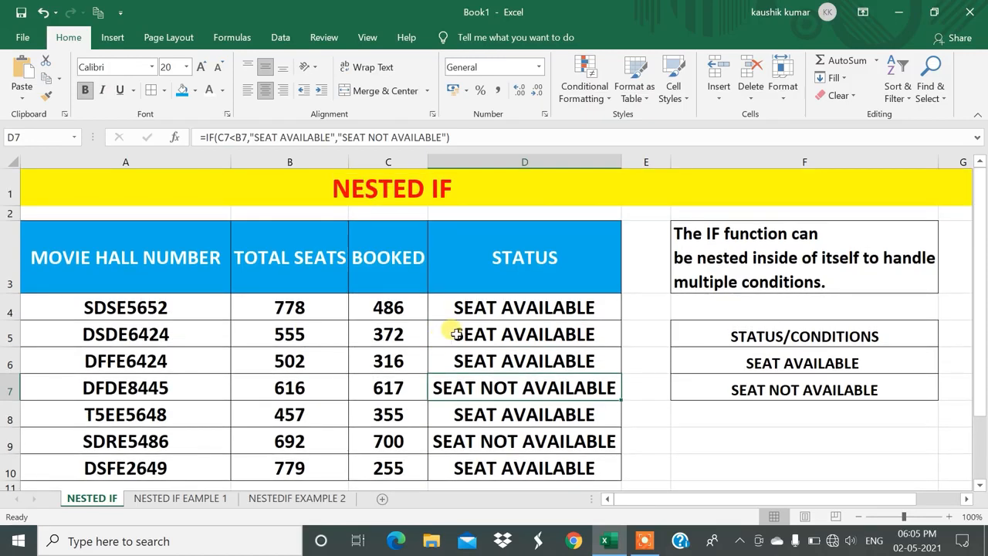
left_click(737, 413)
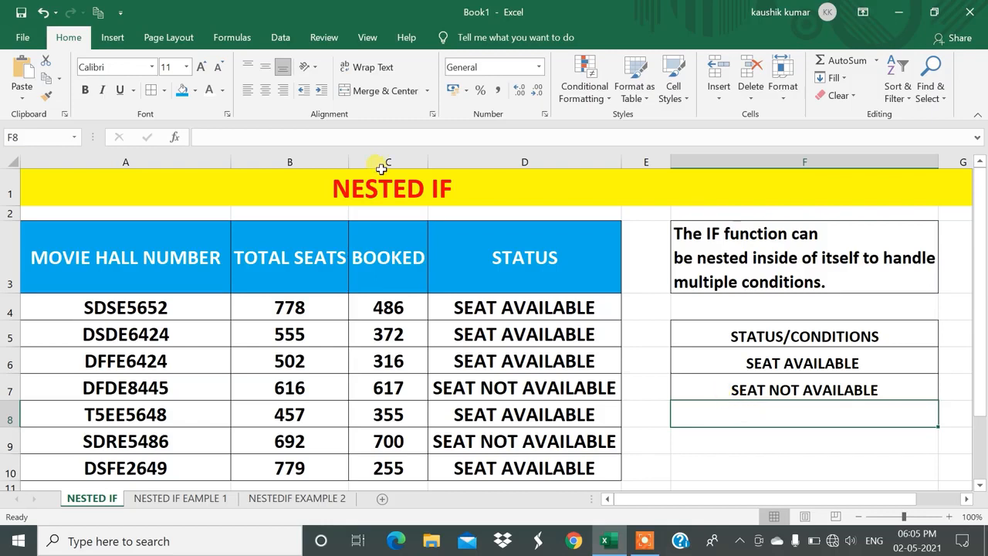
left_click(263, 307)
left_click(420, 299)
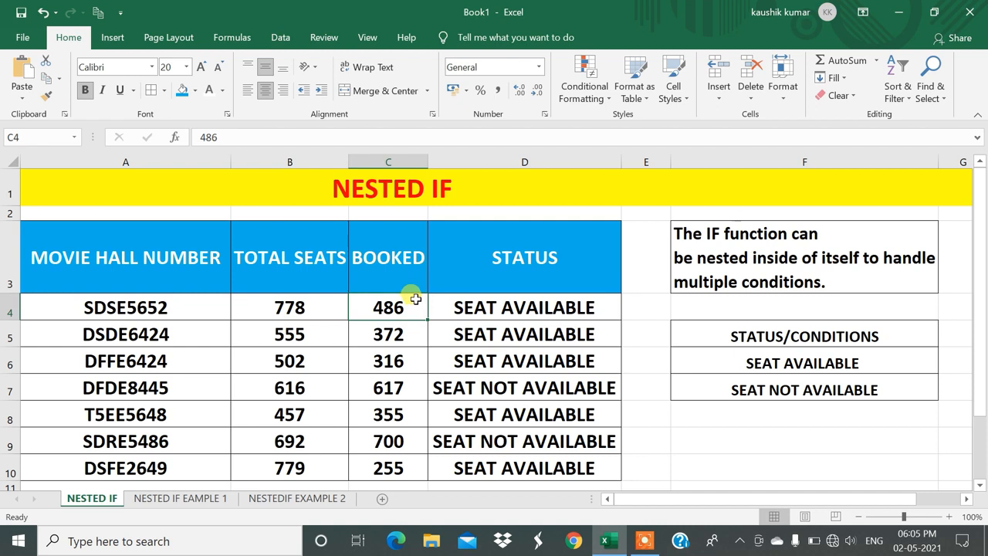
left_click(304, 307)
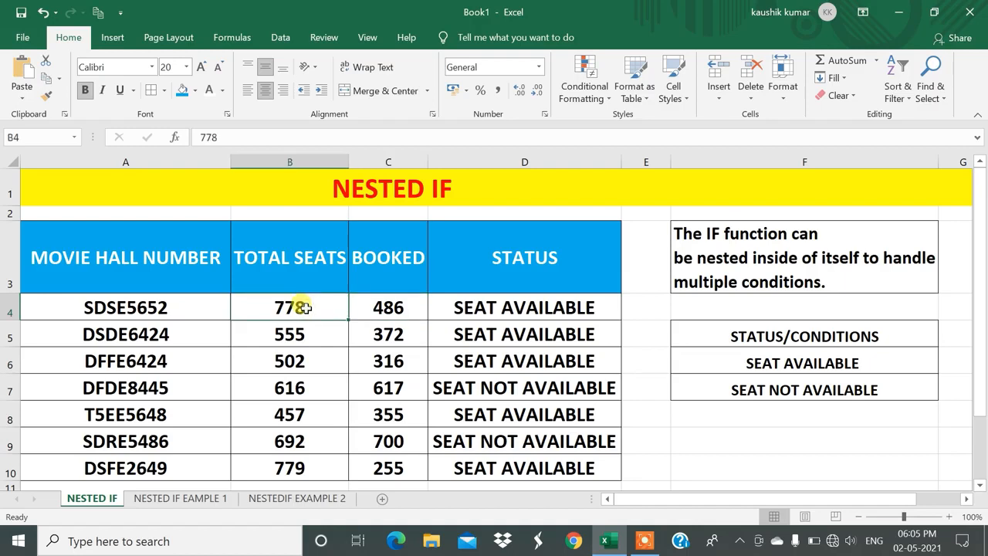
left_click(369, 303)
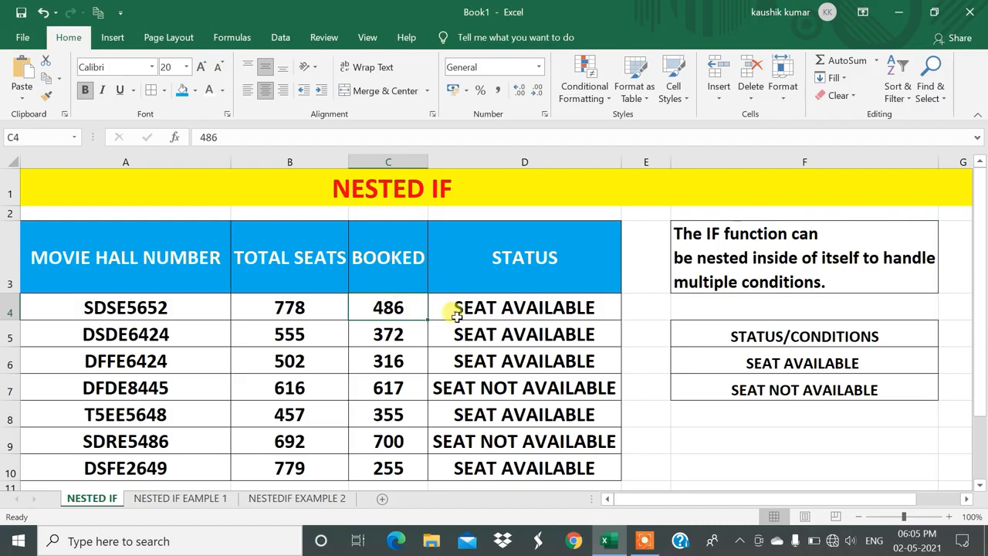
left_click(287, 305)
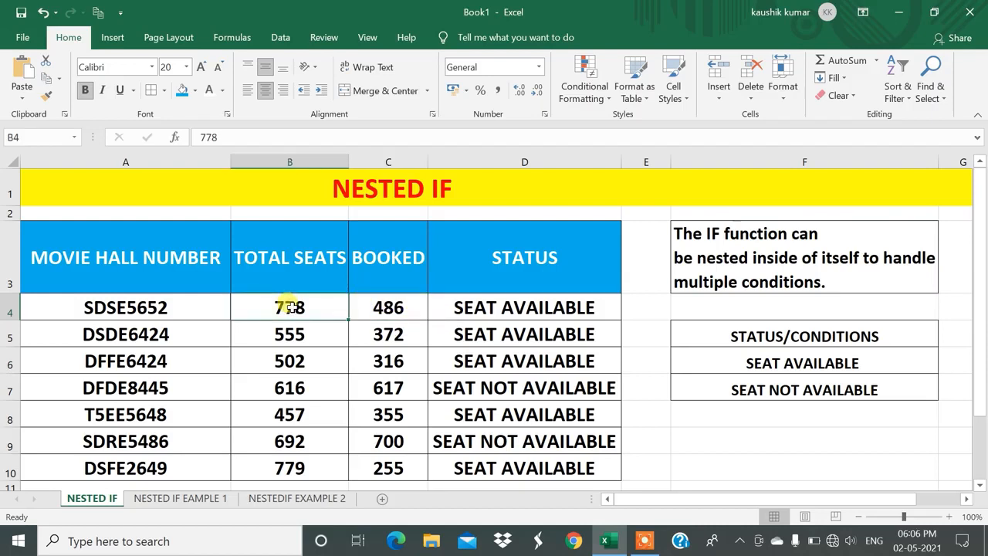
Examine the logical test and the true and false values in the D4 formula against the row's seat numbers.
left_click(371, 306)
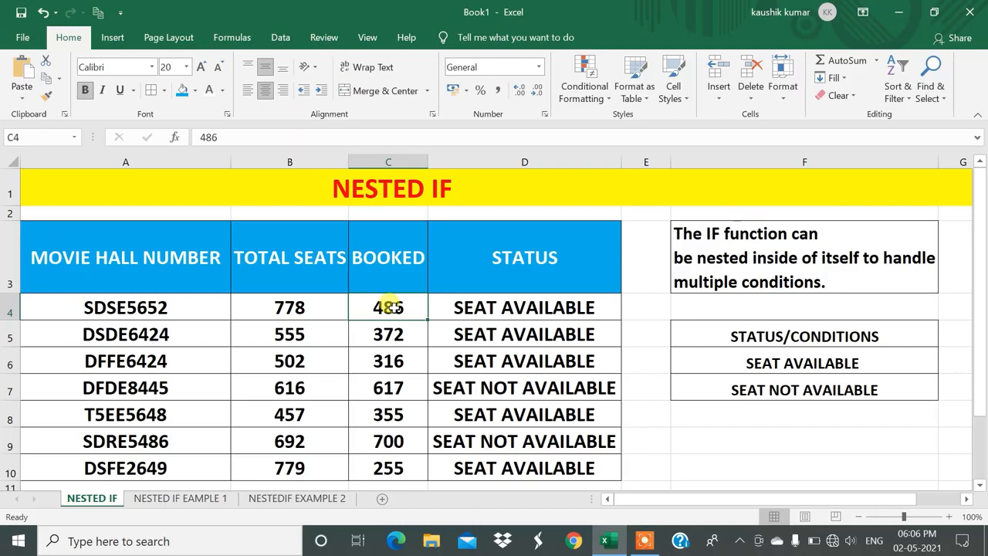
double_click(456, 309)
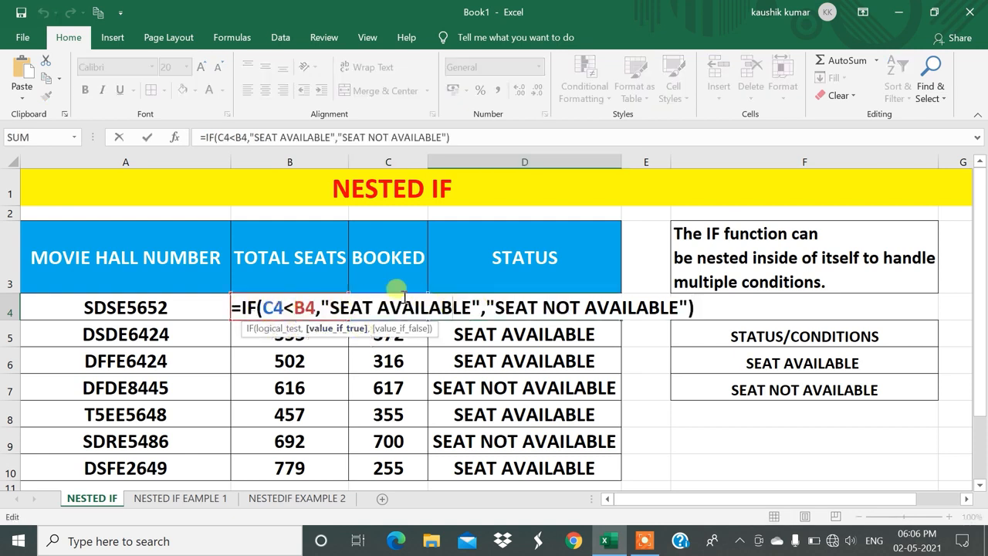
left_click(547, 307)
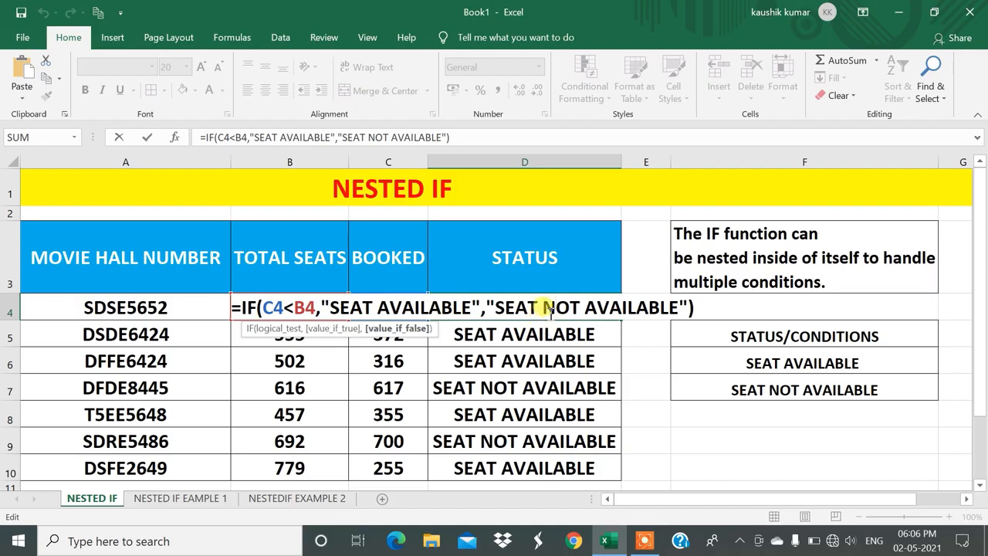
left_click(285, 309)
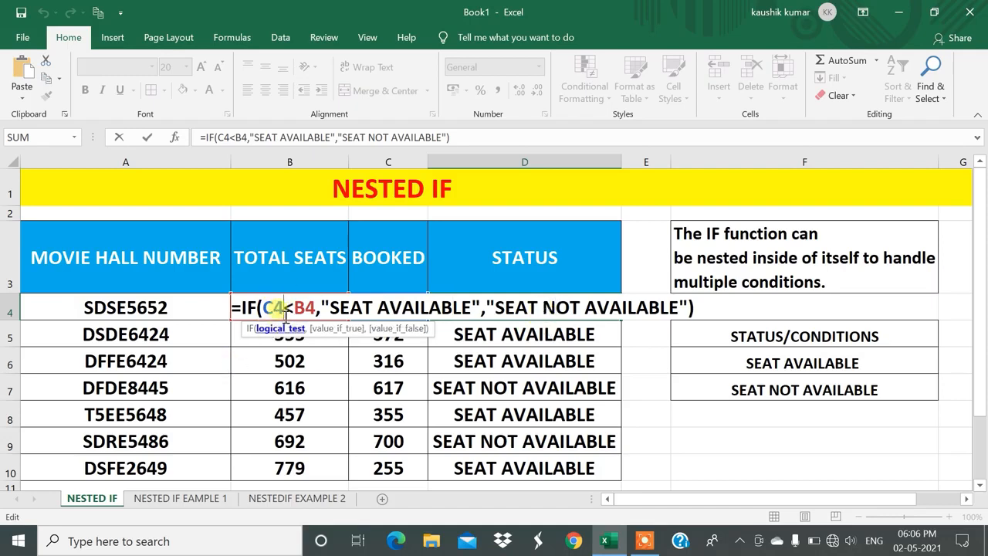
left_click_drag(314, 308, 263, 309)
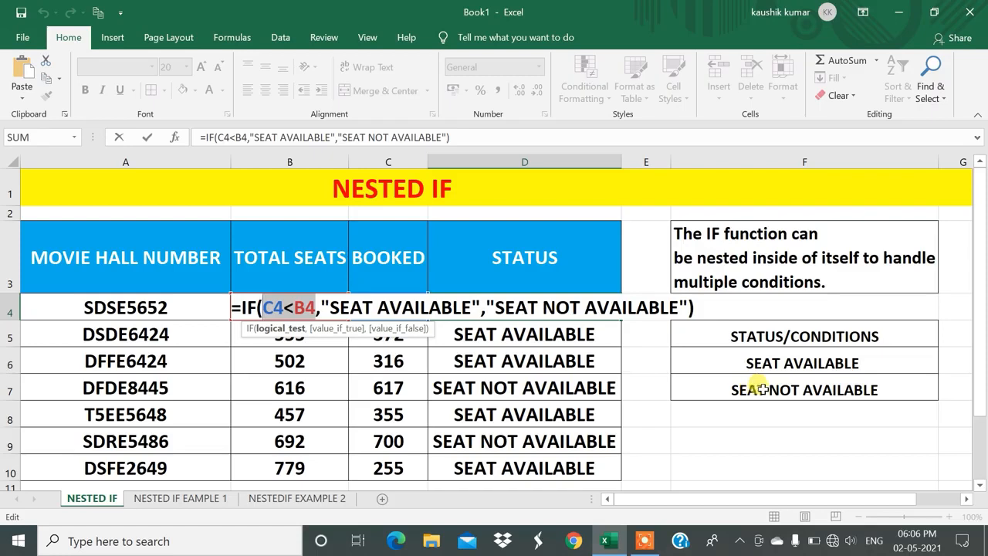
Replace the "SEAT NOT AVAILABLE" argument in the D4 formula with the start of a nested IF, removing the closing bracket.
left_click_drag(685, 305, 486, 306)
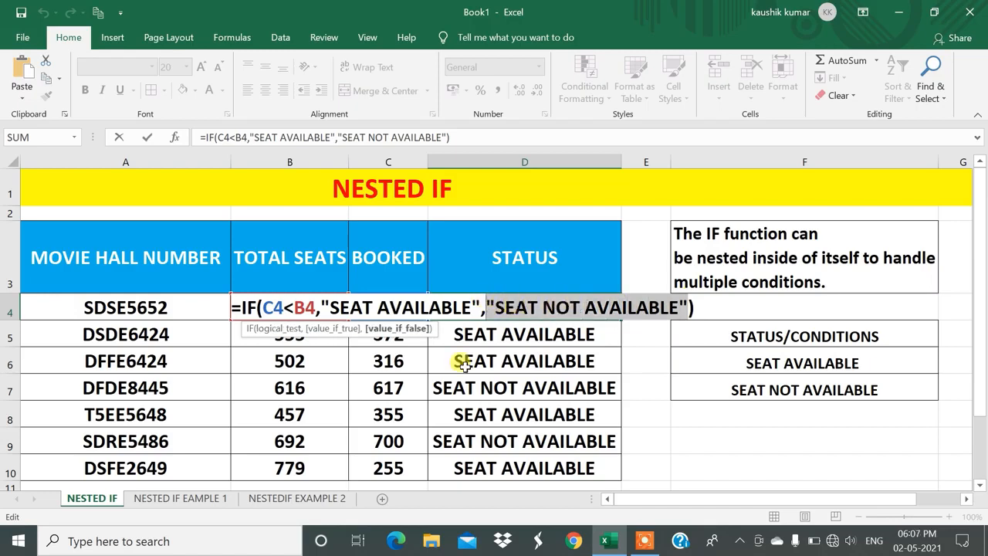
key("Delete")
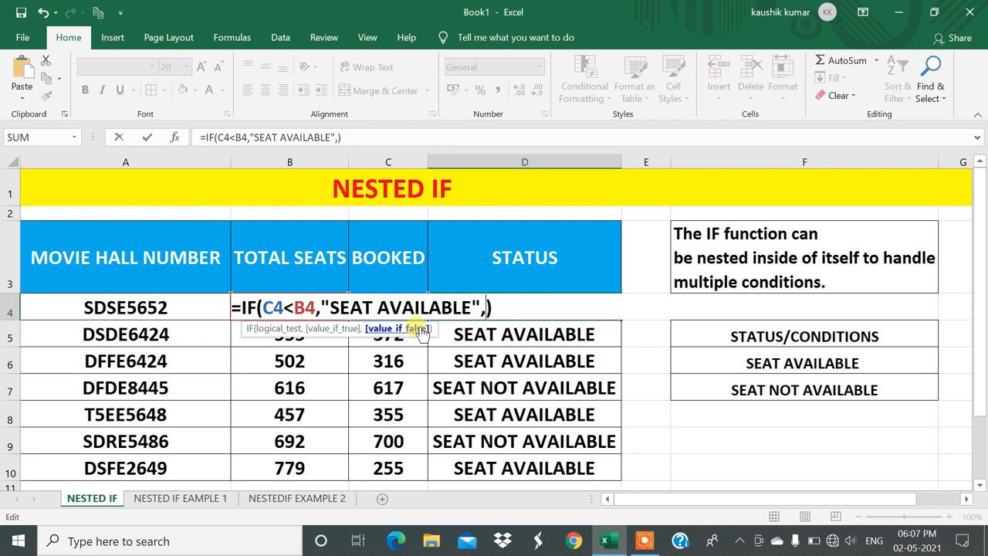
type("IF(")
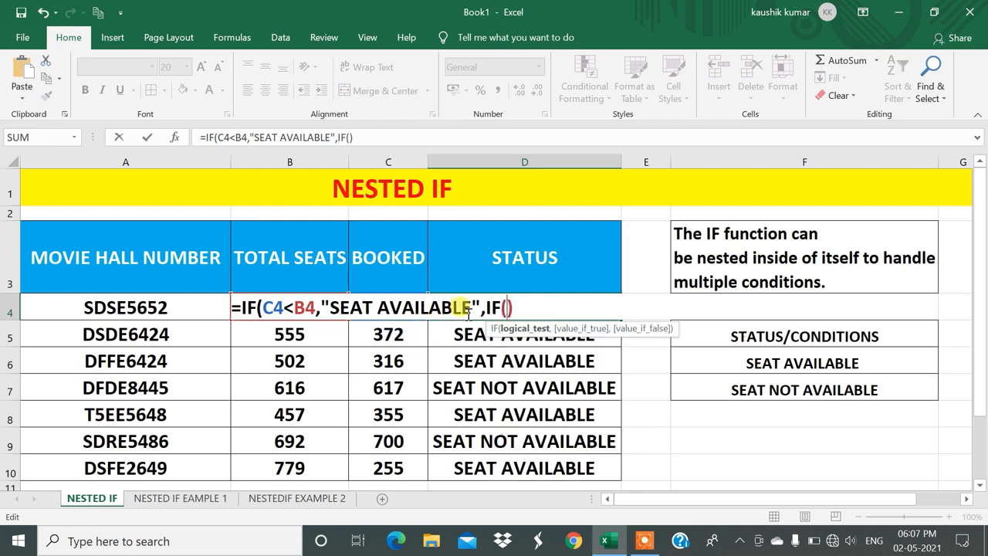
left_click(519, 304)
key("Left")
key("Delete")
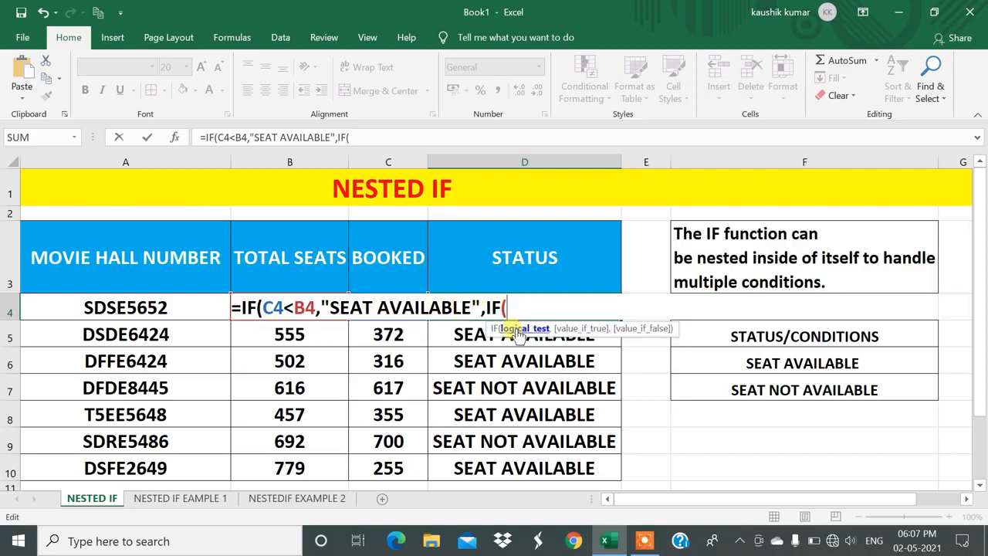
Set the nested IF's logical test in D4 to C4=B4.
left_click(379, 258)
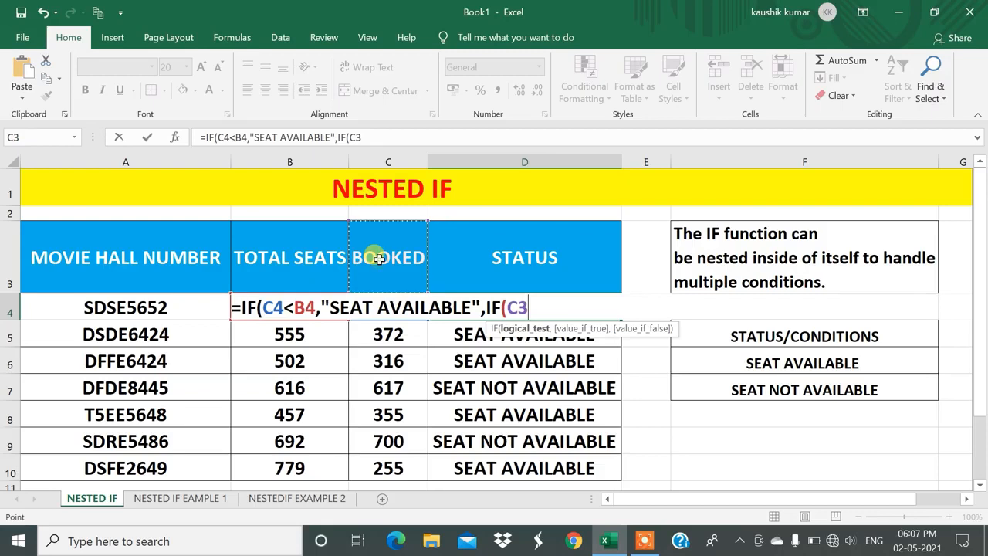
key("Down")
type("=")
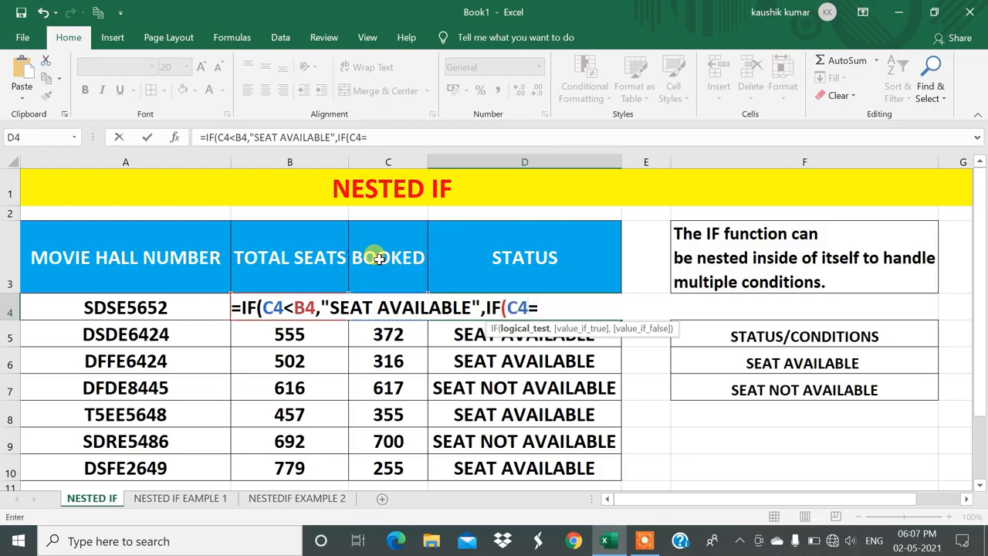
left_click(257, 274)
key("Down")
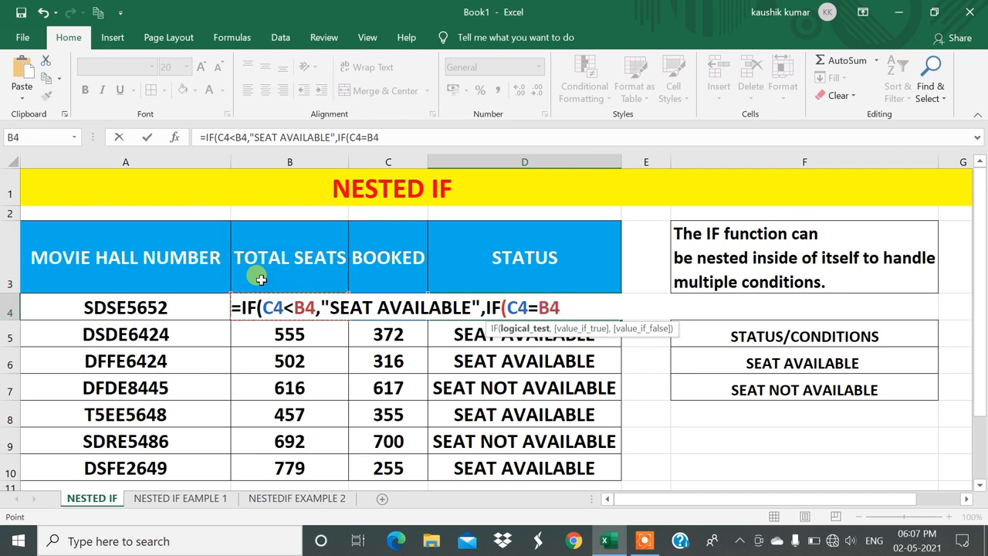
Give the nested IF "SEAT NOT AVAILABLE" as its value if true and leave the unfinished formula in D4 as text.
type(",\"")
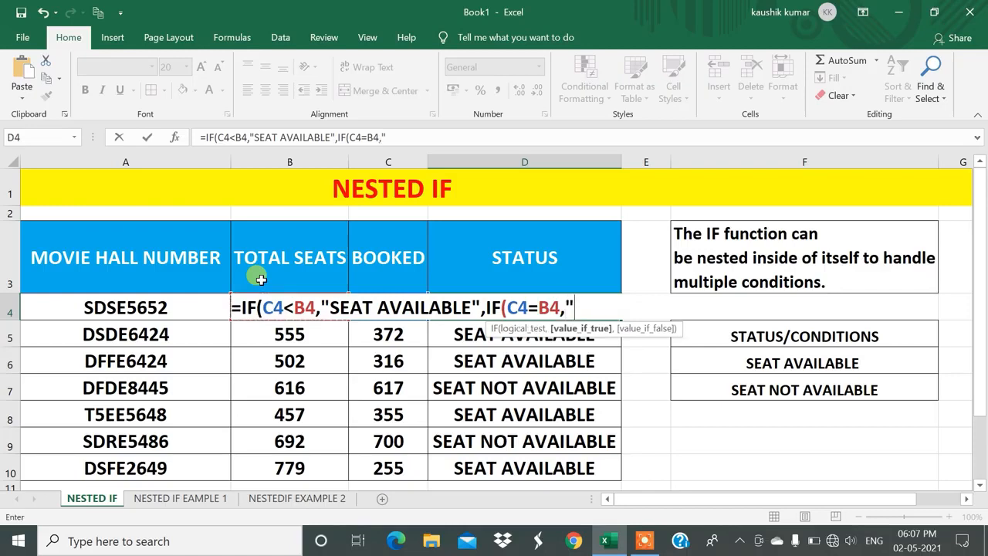
type("SAE")
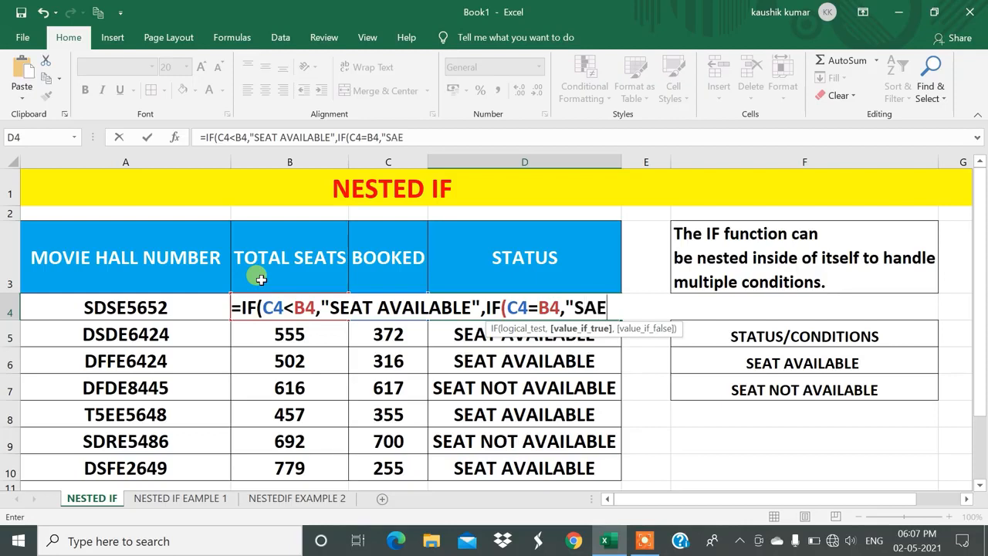
key("BackSpace")
key("BackSpace")
type("EAT NOT ABV")
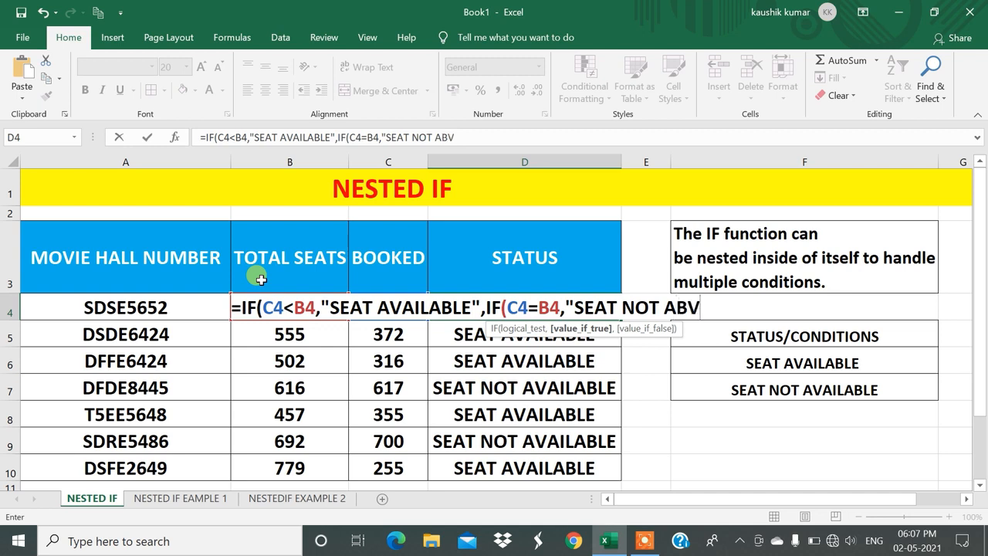
key("BackSpace")
key("BackSpace")
type("VAILABLE")
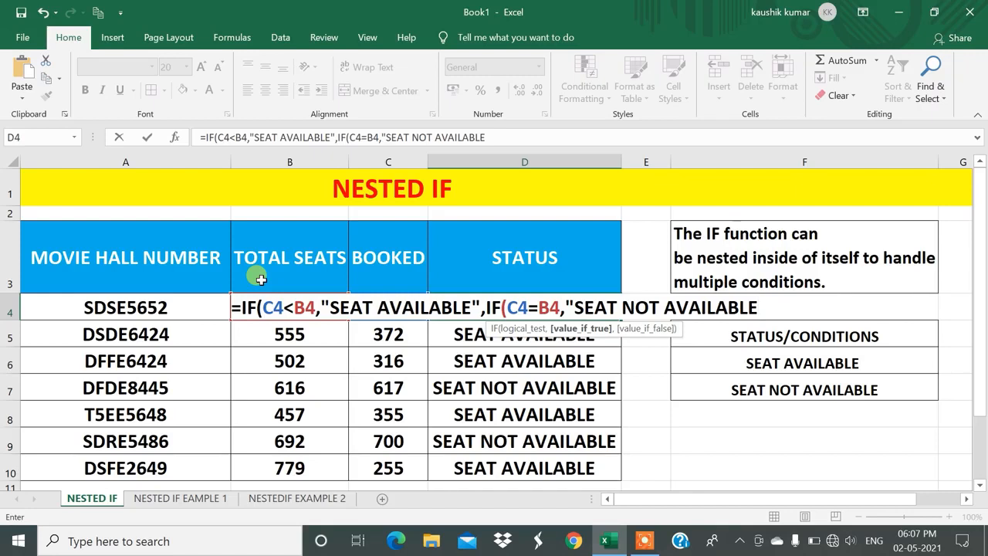
type("\",")
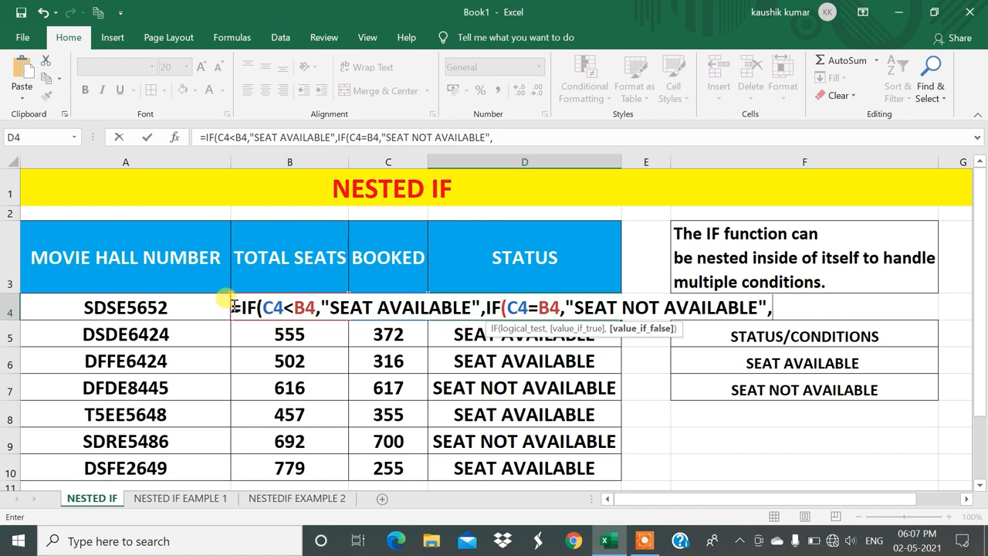
key("Escape")
Add "OVER SEATS" in F8 as a third entry of the STATUS/CONDITIONS list.
left_click(799, 411)
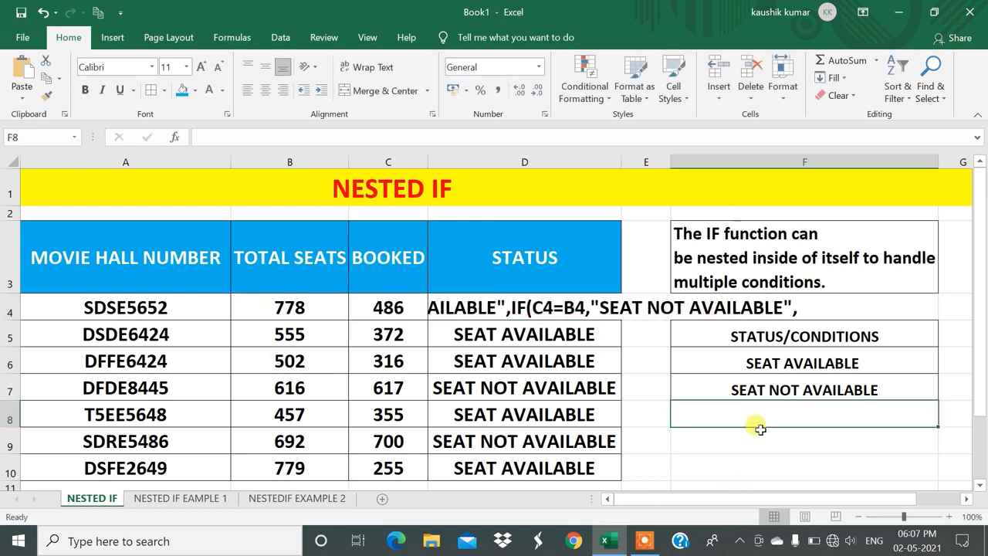
type("=")
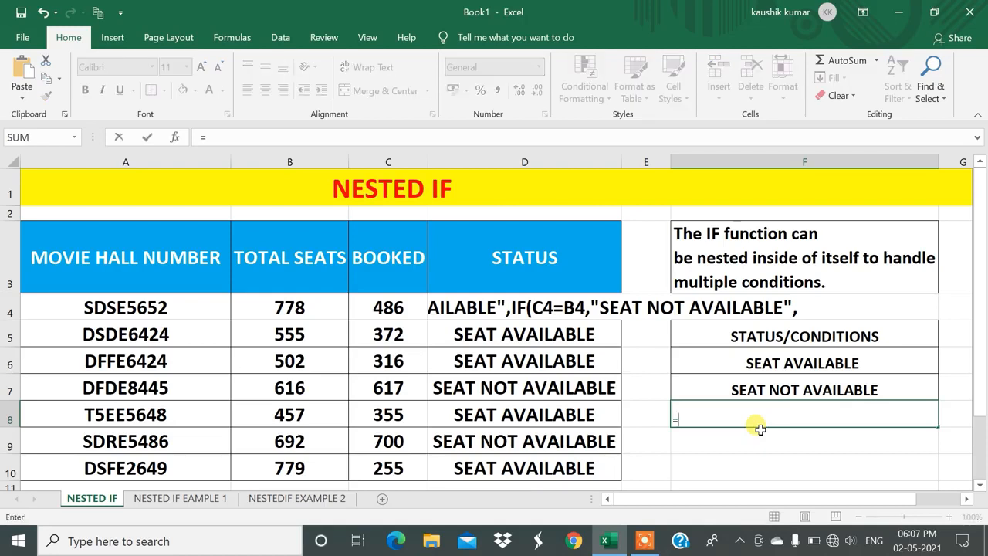
key("BackSpace")
type("O")
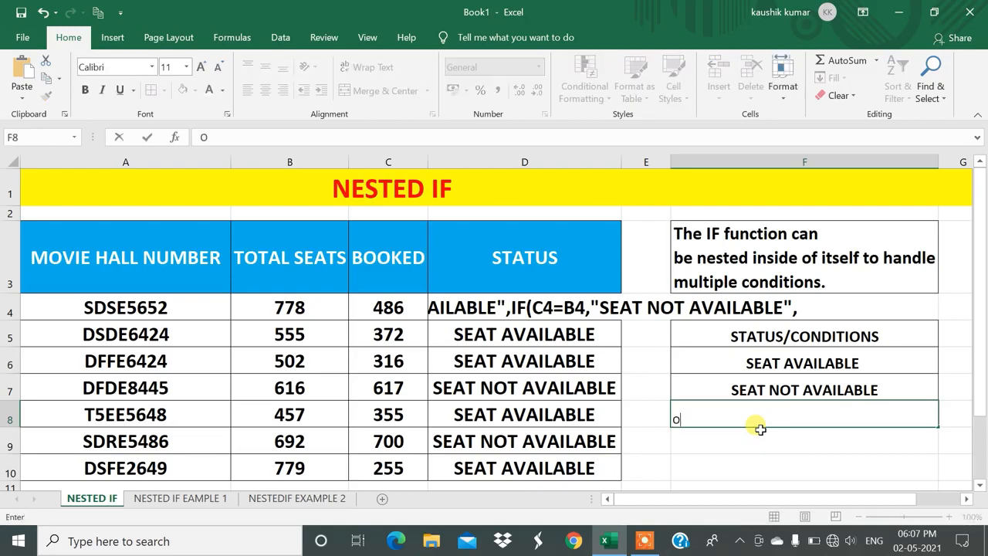
type("VER SEATS")
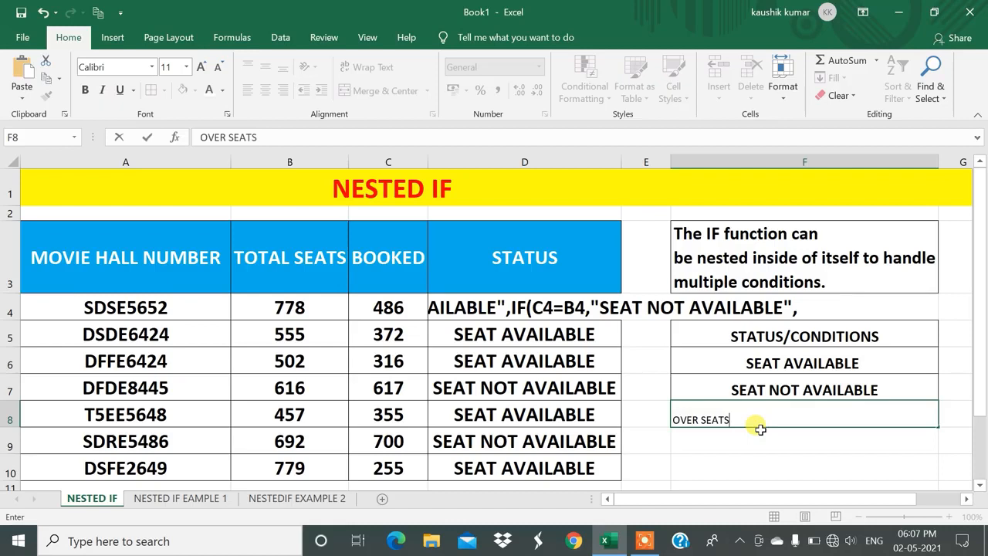
key("Return")
left_click(750, 416)
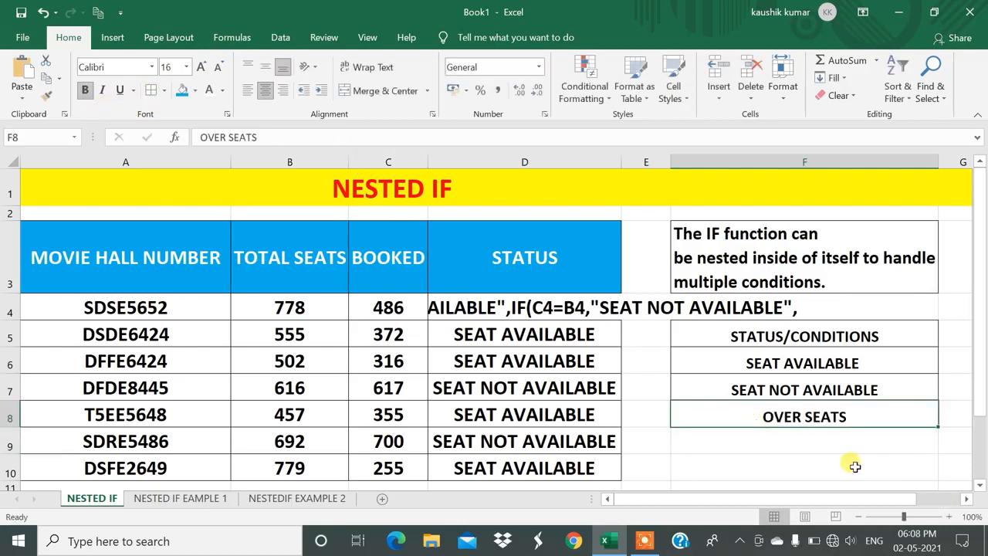
left_click(829, 457)
Reopen D4, turn its text back into a live formula, and review both IF conditions up to the last comma.
double_click(441, 308)
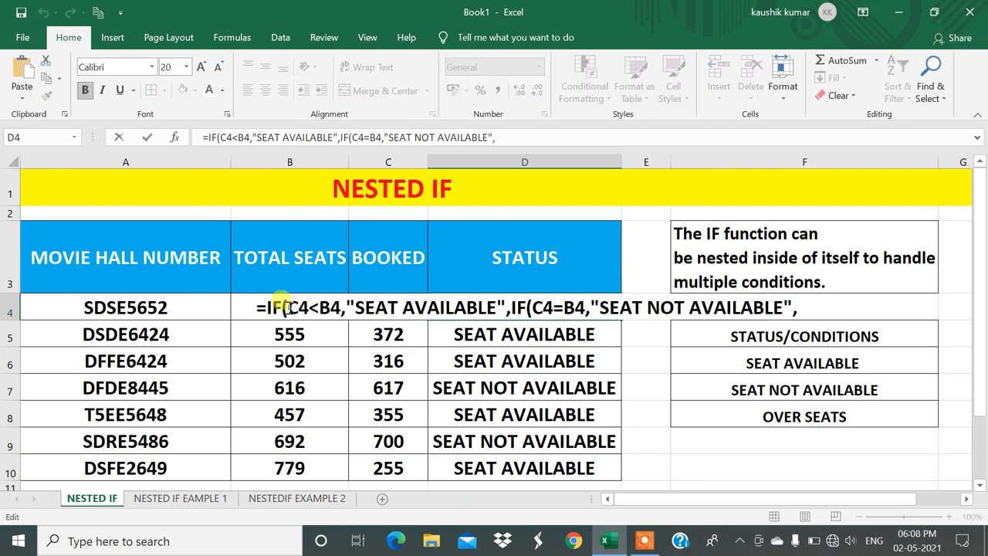
left_click(405, 309)
left_click(308, 308)
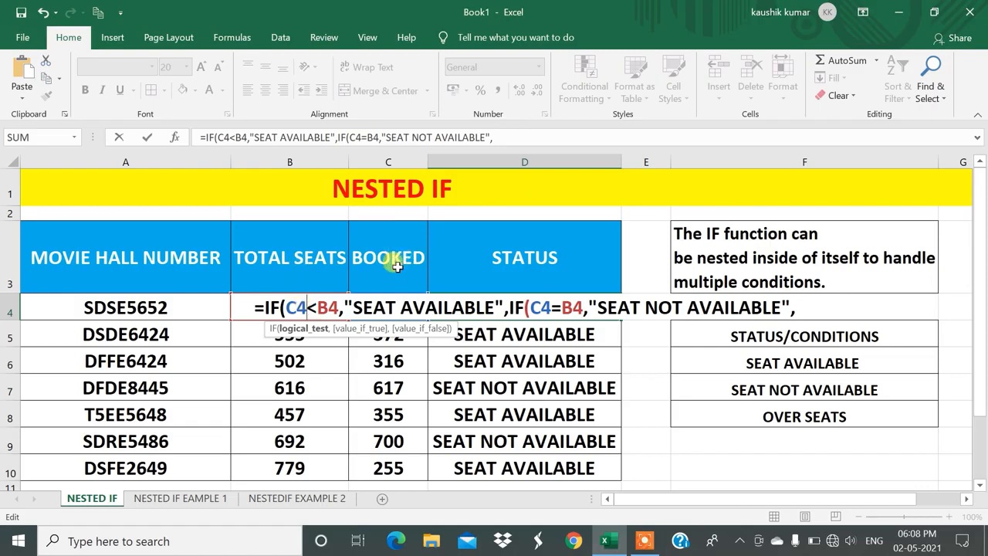
left_click(395, 308)
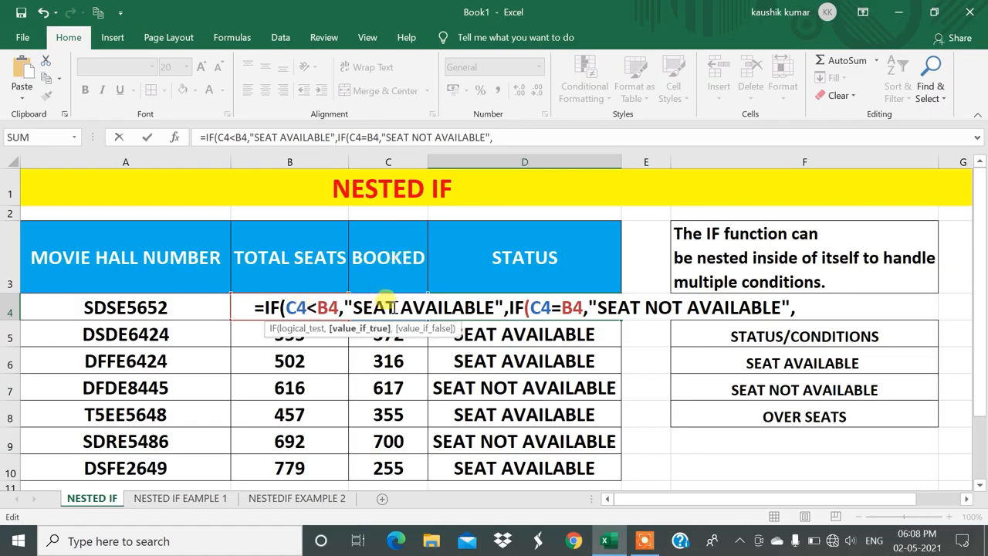
left_click(546, 304)
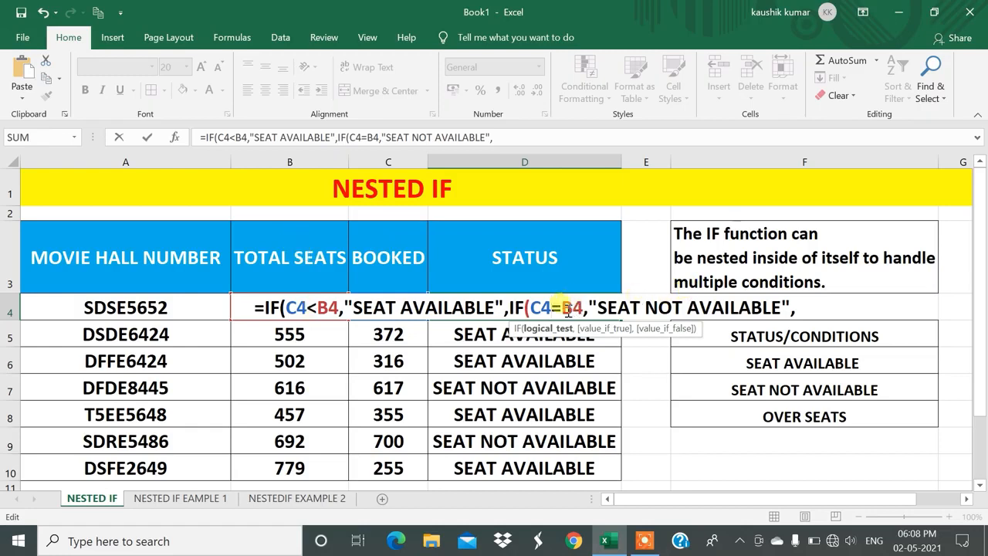
left_click(681, 305)
left_click(800, 306)
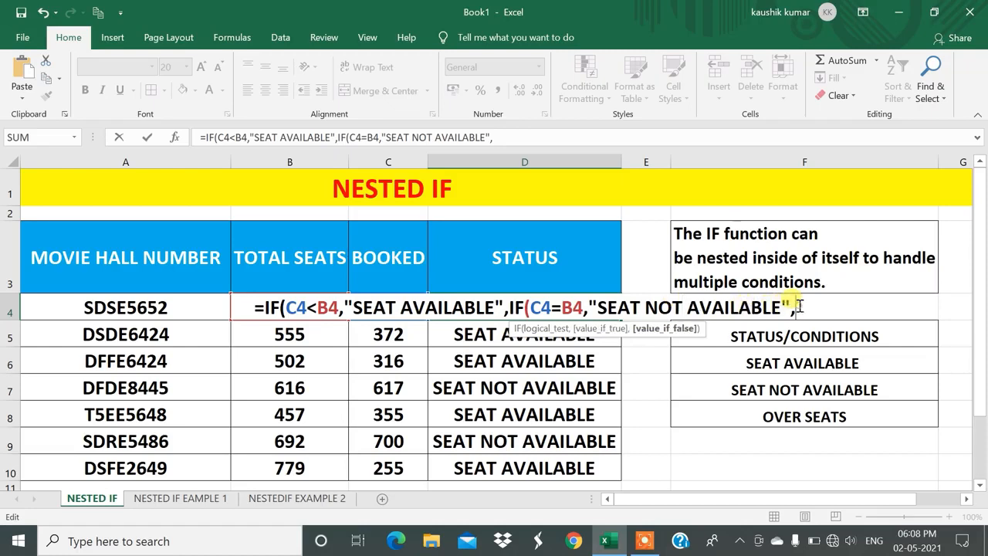
left_click(388, 278)
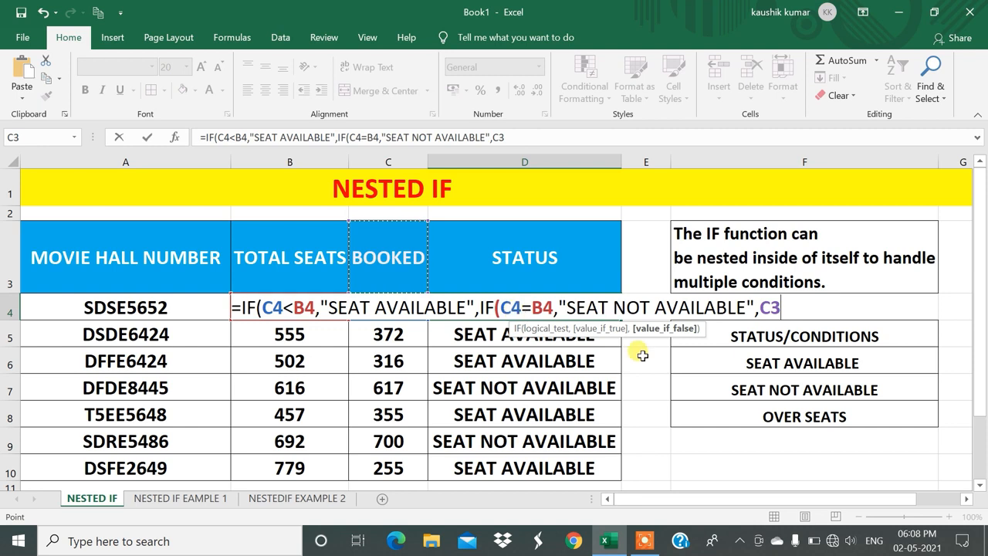
key("BackSpace")
key("BackSpace")
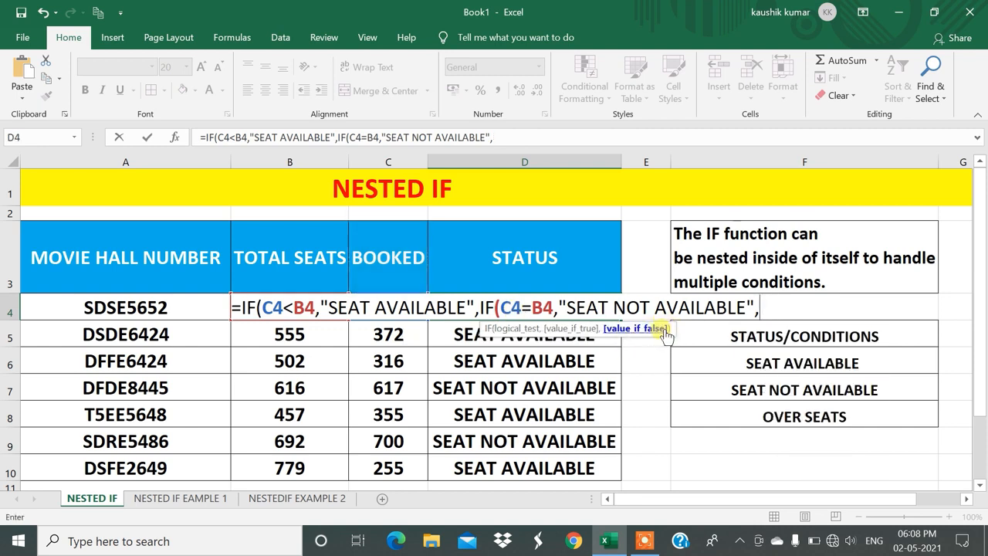
Nest a third IF at the end of the D4 formula with the logical test C4>B4.
type("IF(")
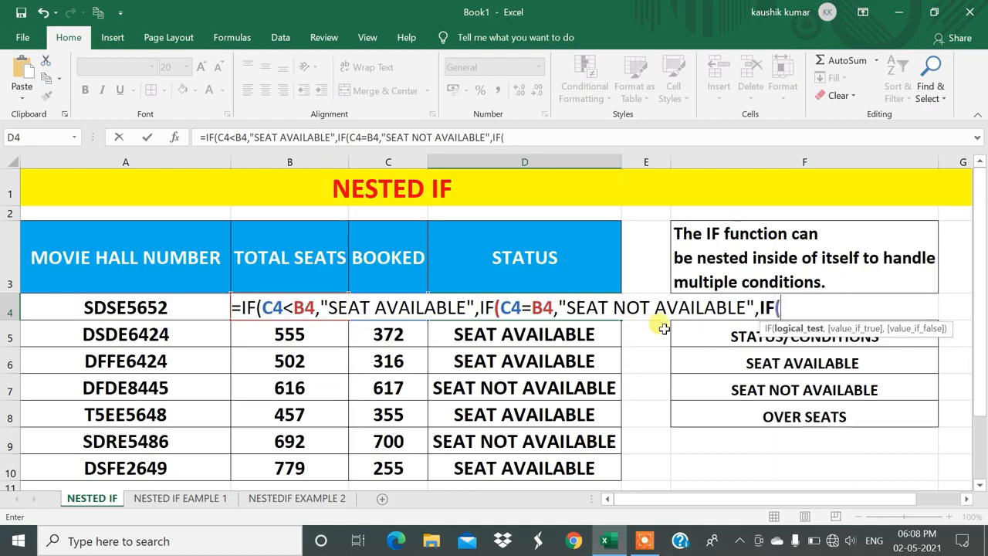
left_click(390, 261)
key("Down")
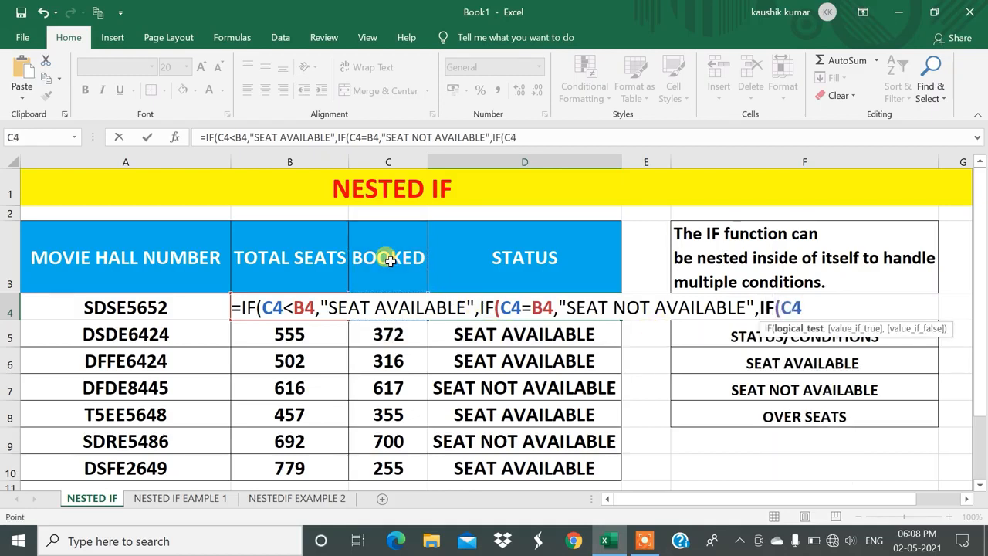
type("<")
key("BackSpace")
type(">")
left_click(260, 267)
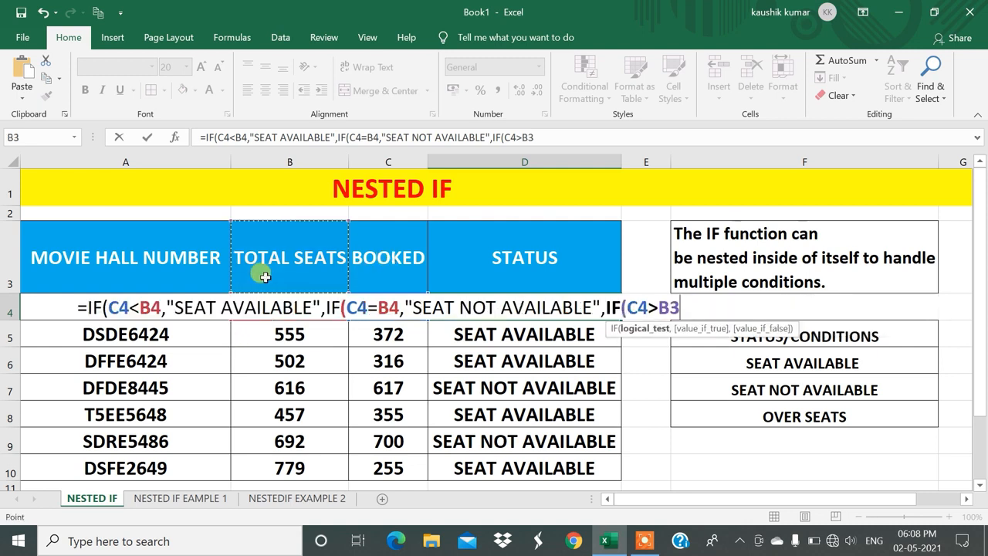
key("Down")
type(",")
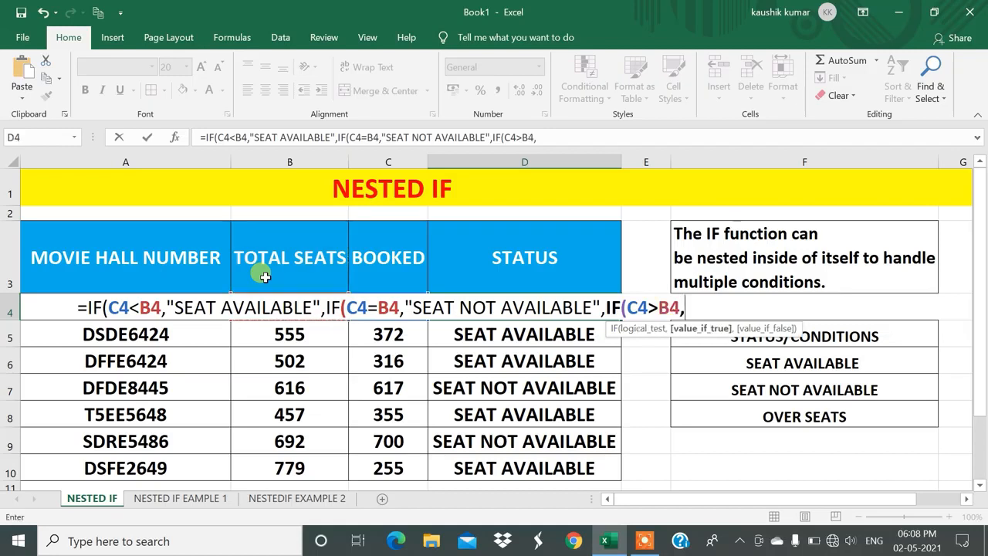
Give the third IF in D4 "OVER SEATS" as its value if true and an empty string "" as its value if false.
type("\"OVER SEAY")
key("BackSpace")
type("TS")
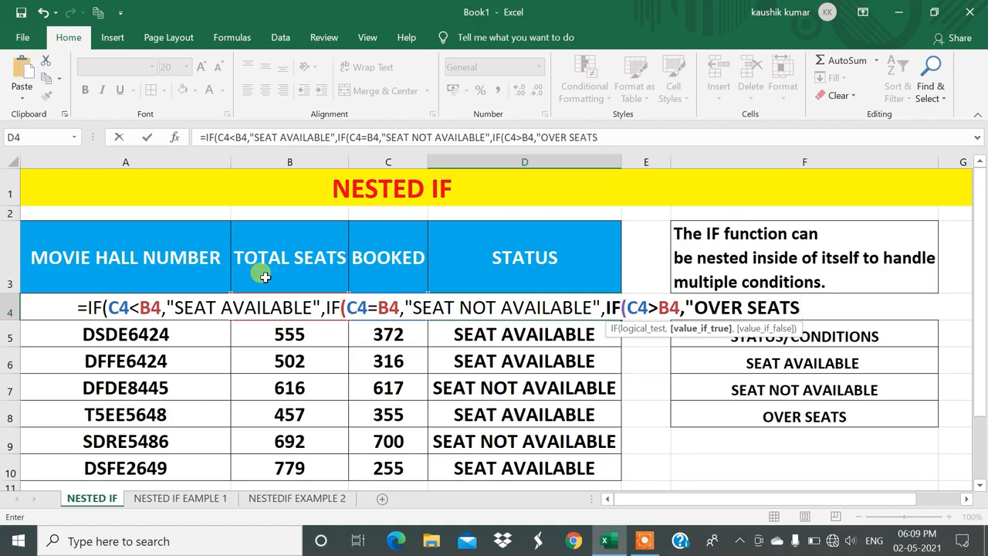
type("\"")
type(",\"\"")
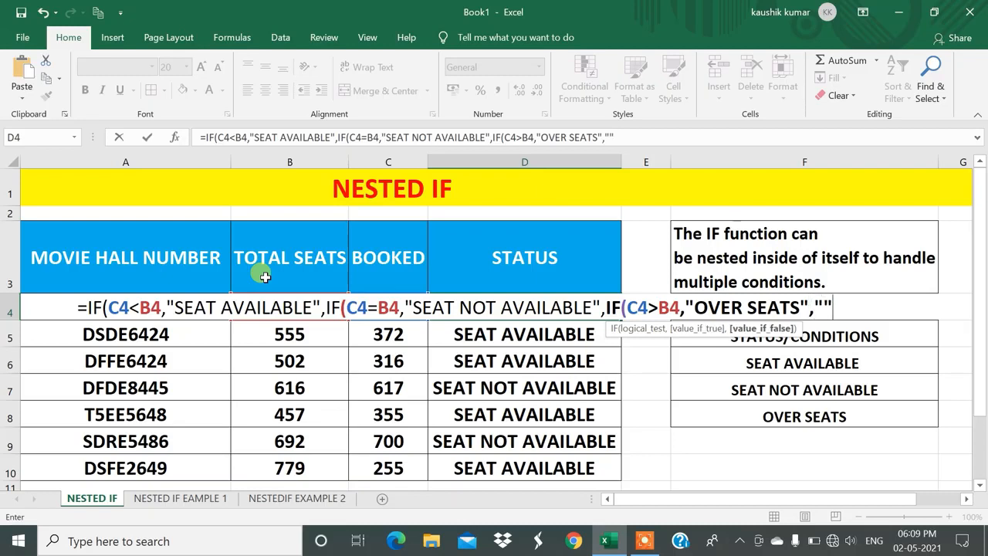
Close all three IFs, enter the formula in D4 and copy it down the STATUS column to D10.
type(")")
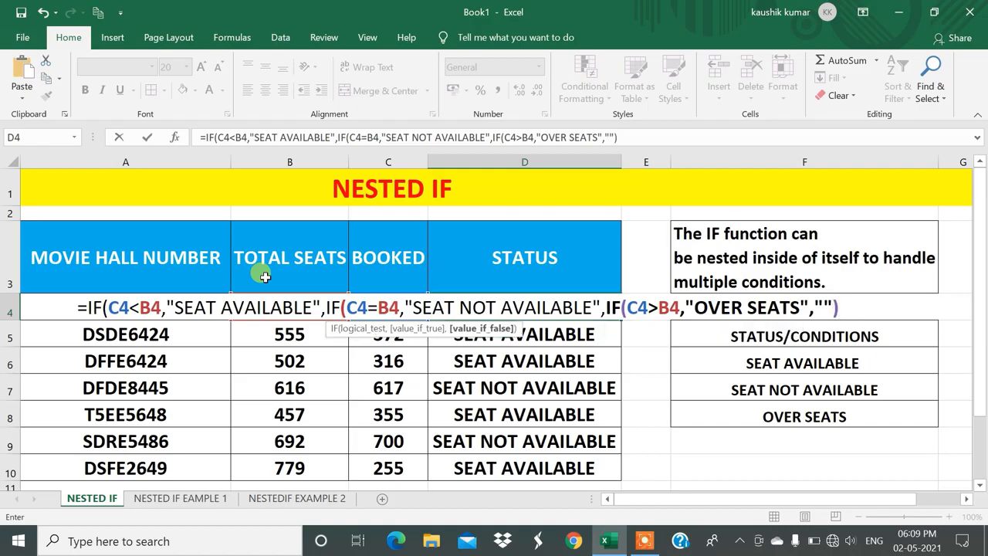
type("))")
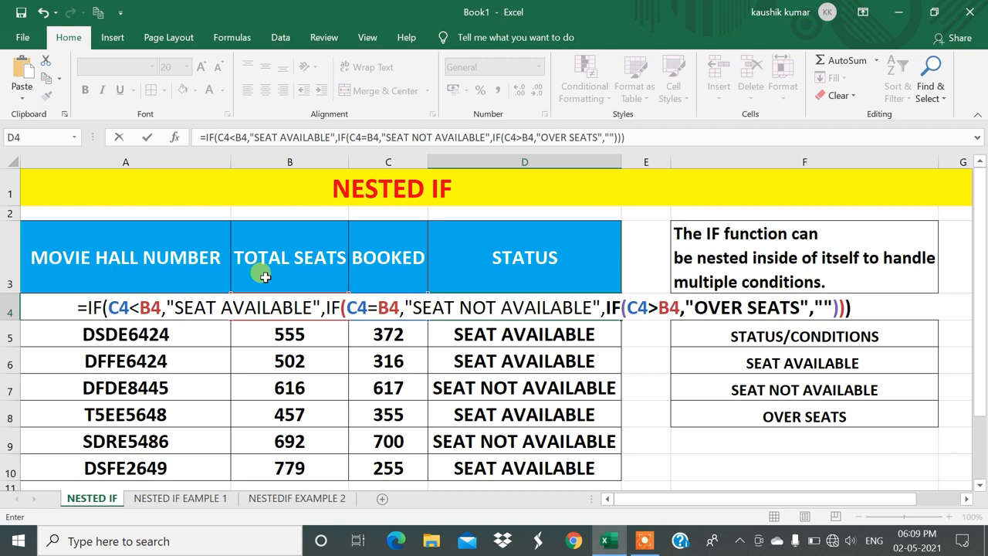
key("Return")
key("Up")
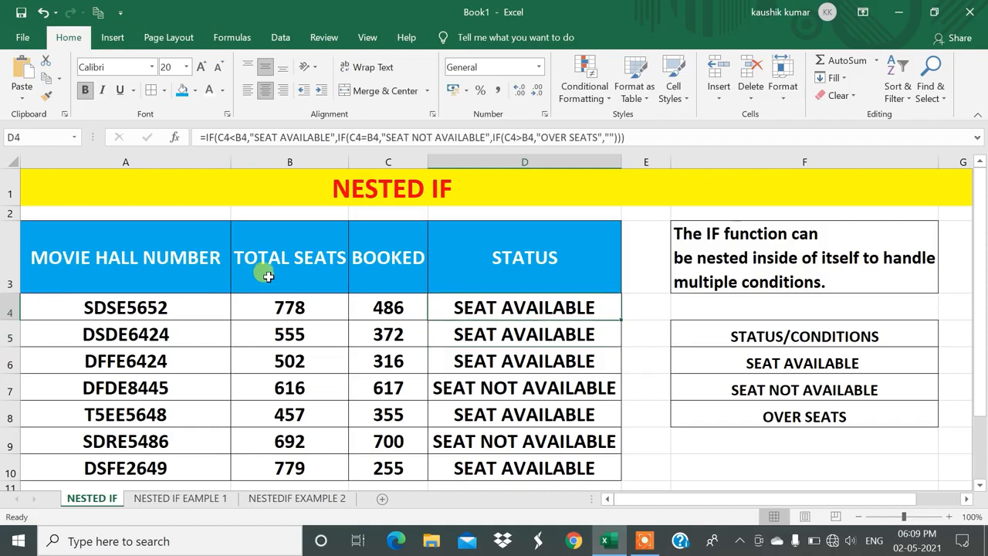
left_click_drag(621, 319, 609, 475)
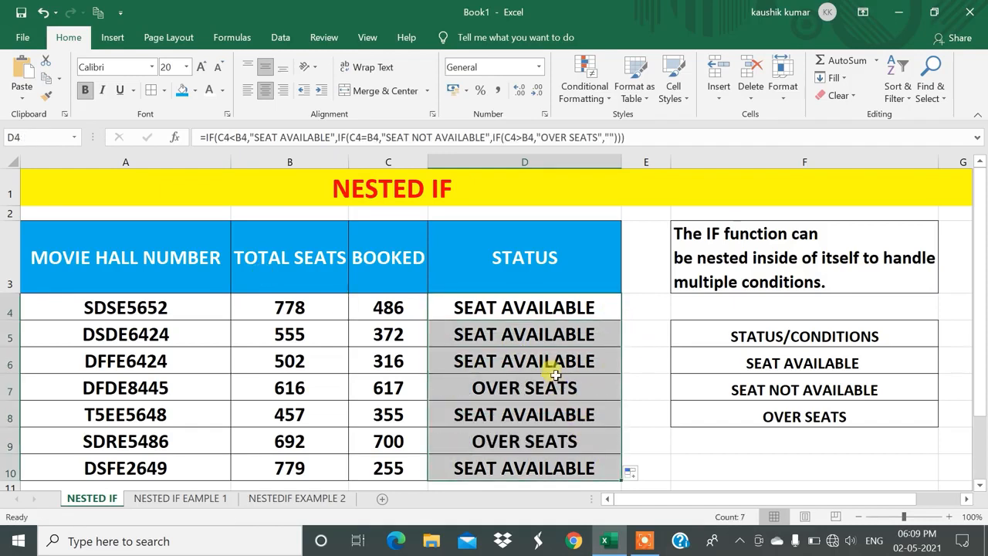
Compare the total and booked seats with the status for the halls in rows 4 and 7.
left_click(524, 332)
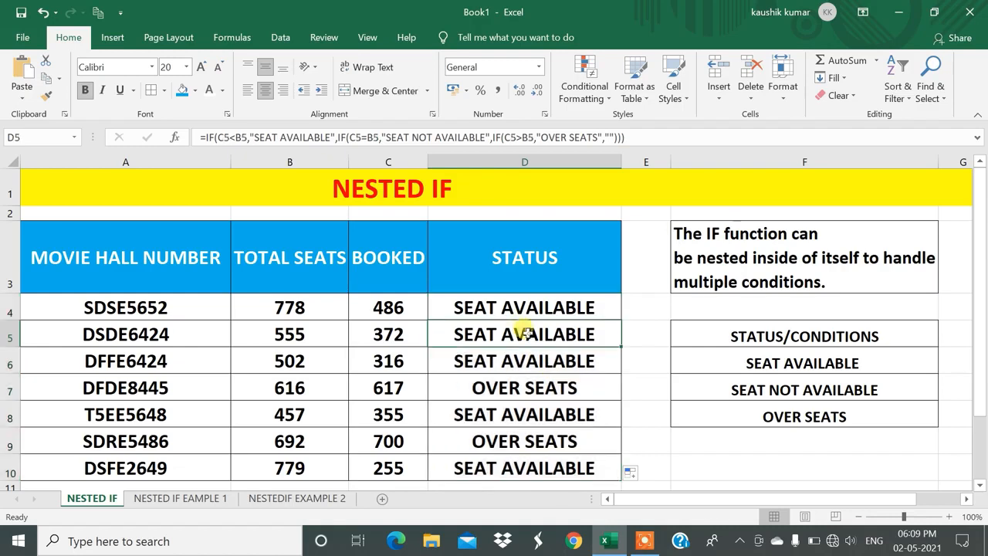
left_click(380, 269)
left_click(379, 309)
left_click(319, 306)
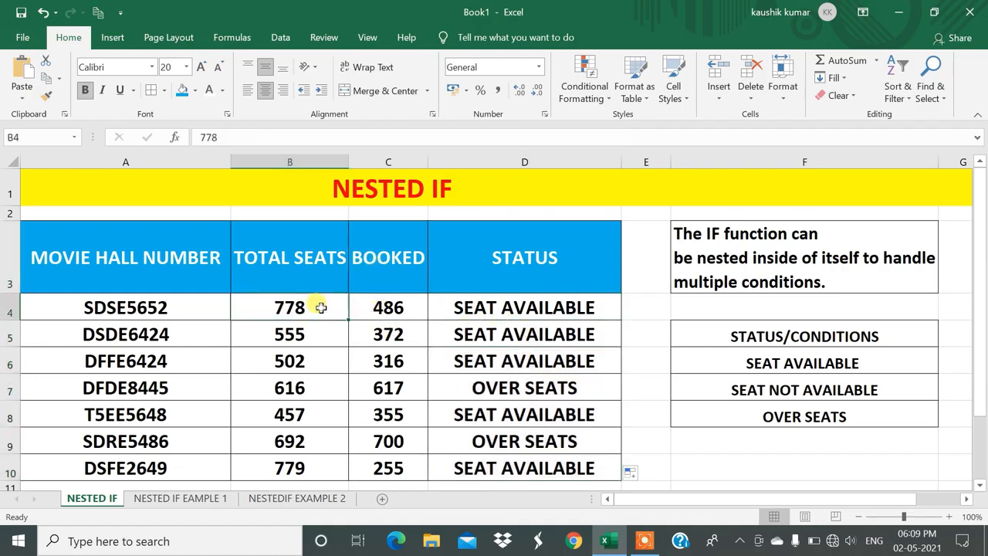
left_click(500, 308)
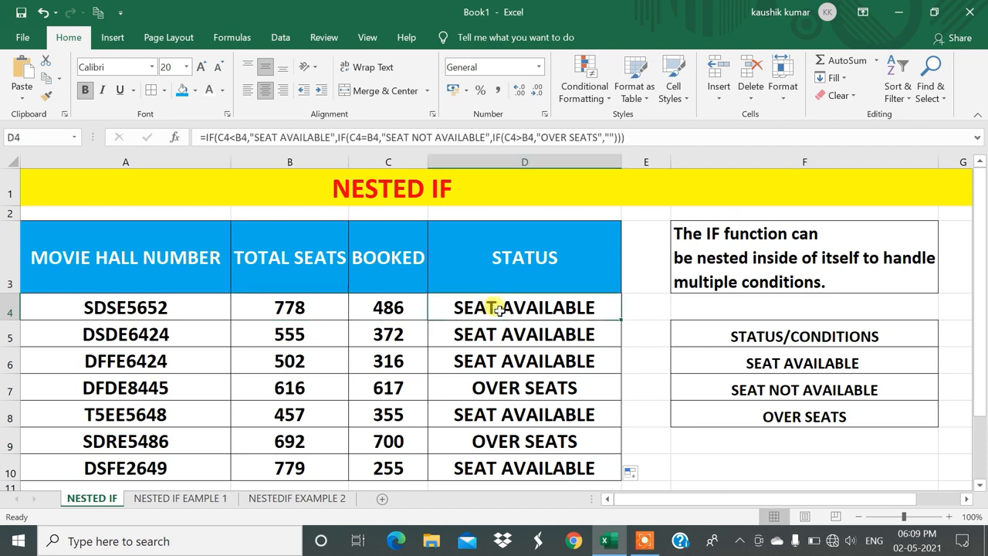
left_click(390, 389)
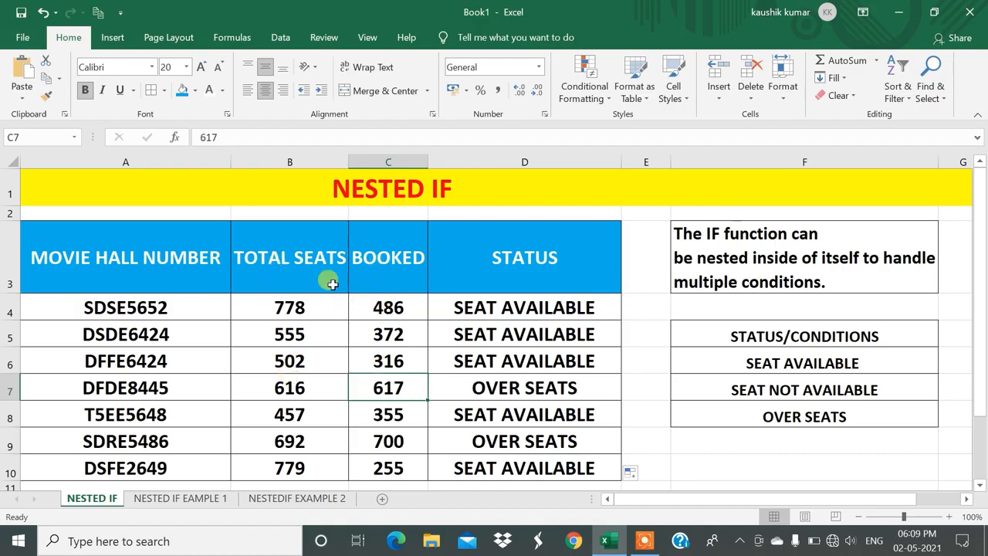
left_click(480, 390)
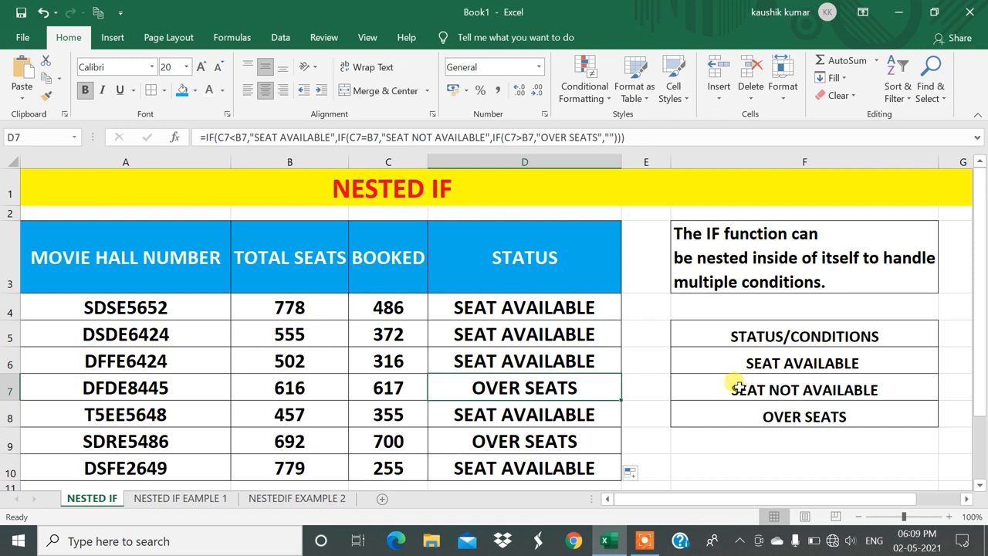
Set the booked seats of hall SDSE5652 in C4 to 778 and check its status in D4.
left_click(266, 253)
left_click(370, 277)
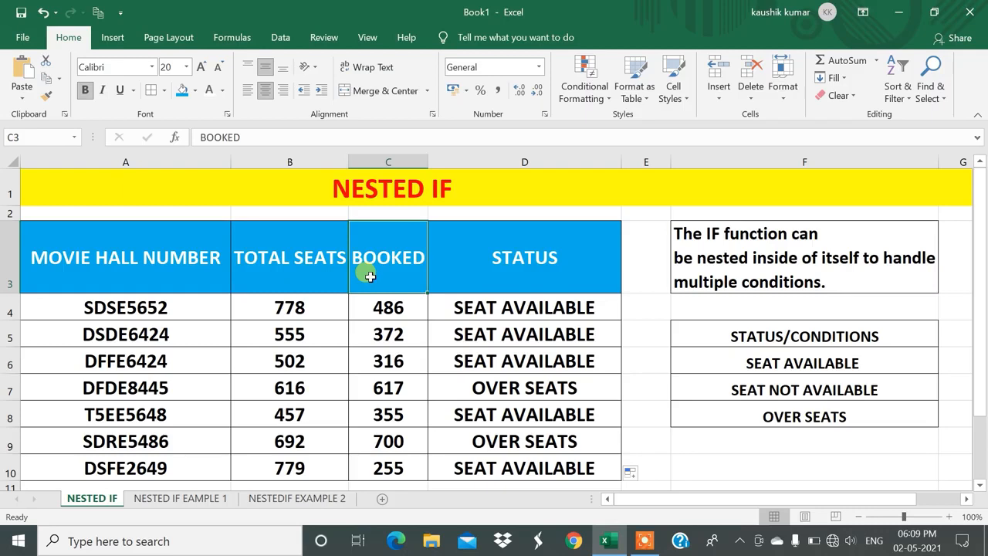
left_click(385, 306)
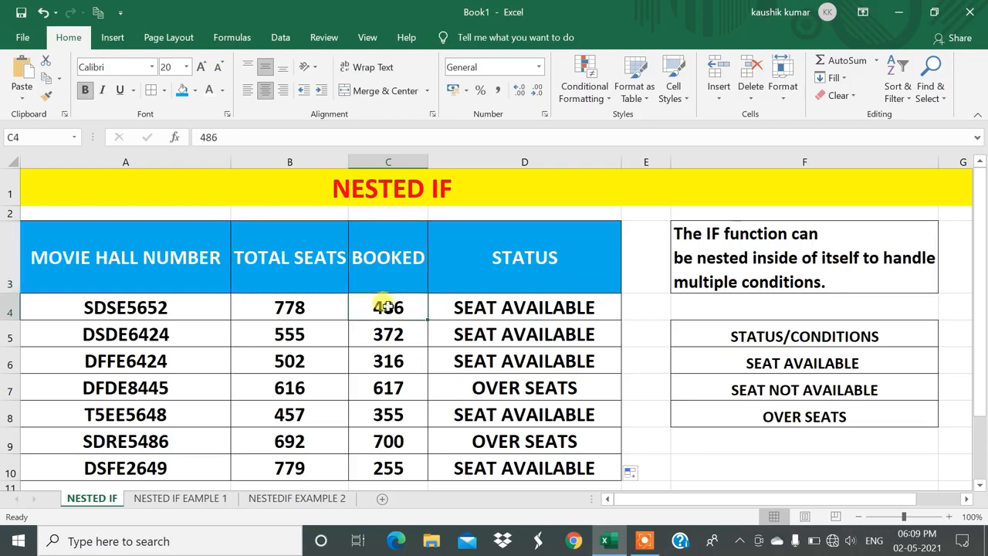
type("778")
key("Return")
left_click(387, 306)
left_click(492, 307)
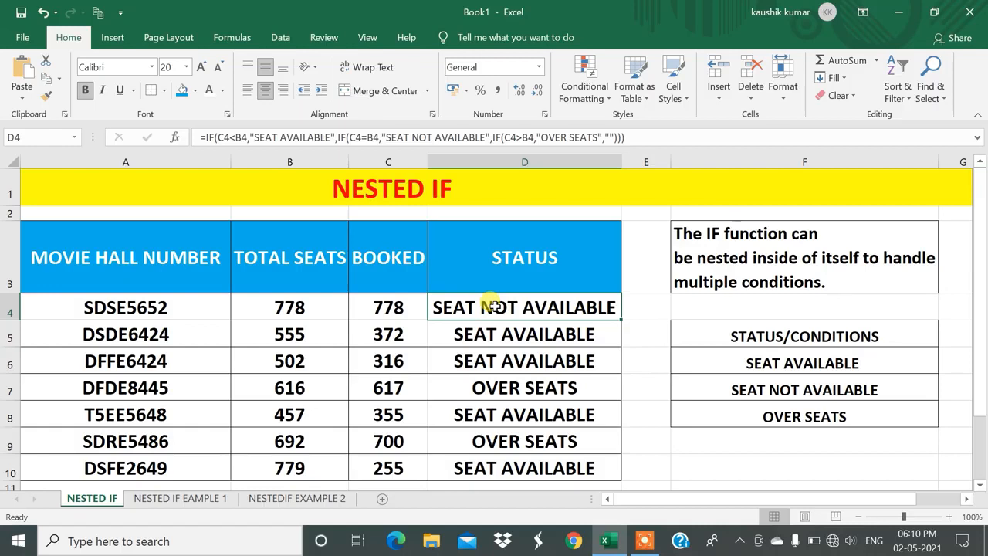
Open the NESTED IF EAMPLE 1 sheet and examine the marks table, the PER formula and the grading conditions in K4.
left_click(187, 497)
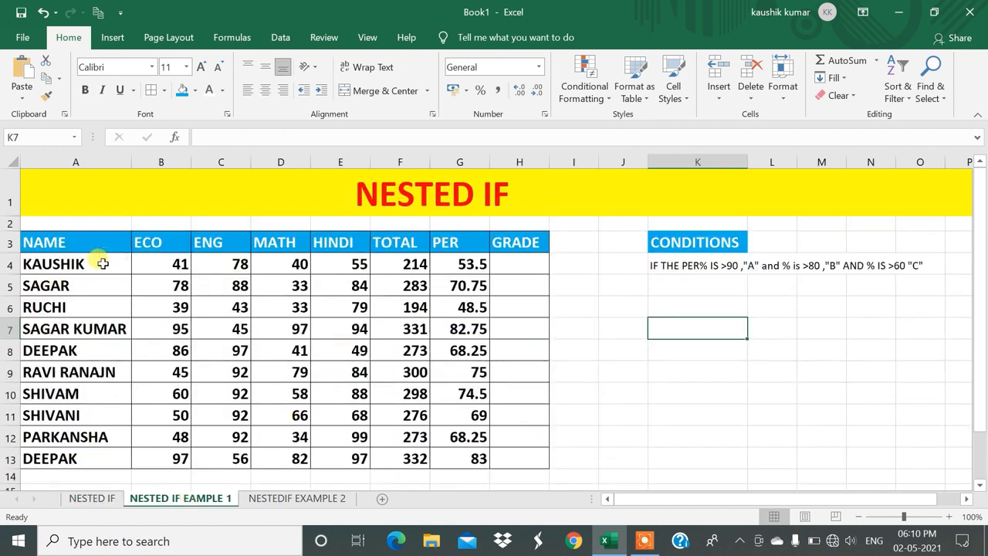
left_click_drag(79, 247, 273, 437)
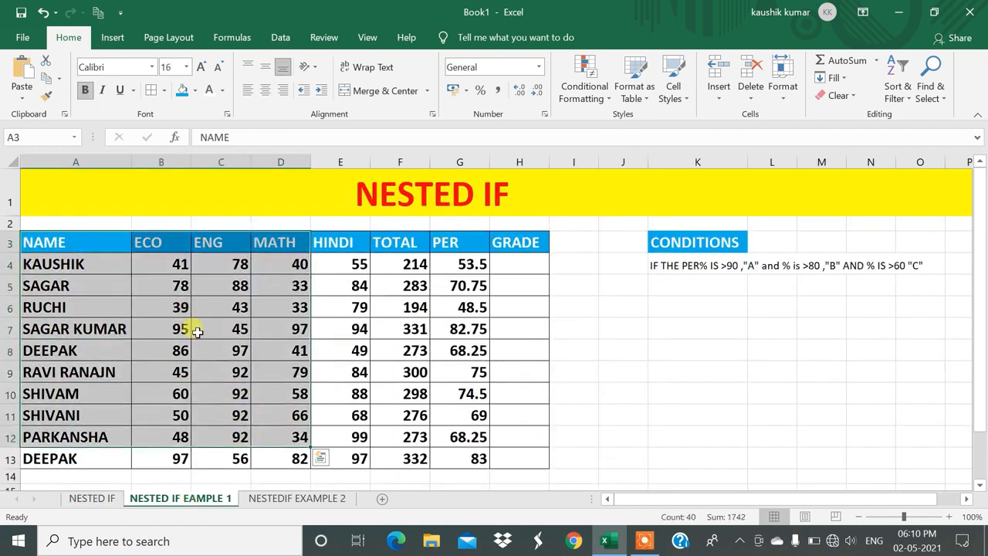
left_click_drag(174, 264, 400, 457)
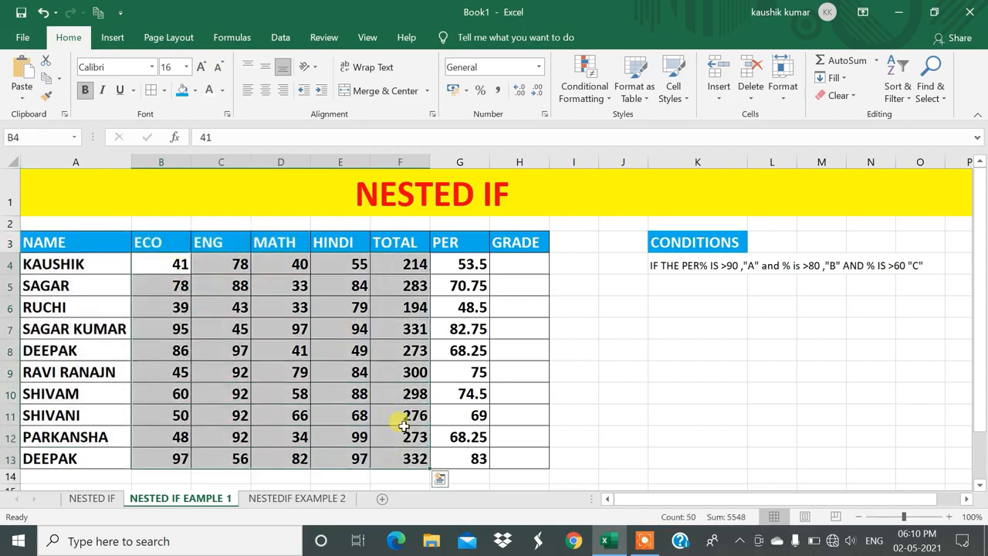
left_click(454, 268)
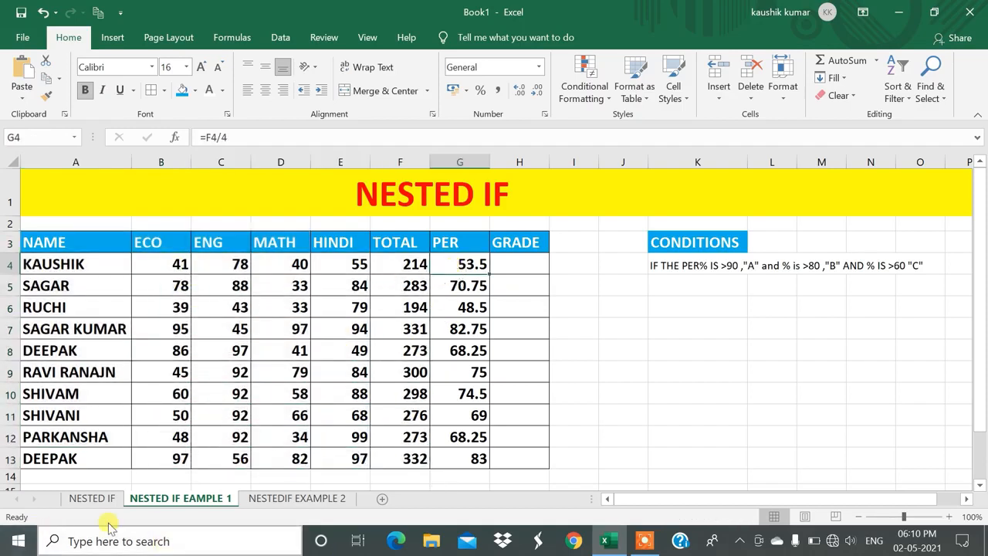
left_click(654, 263)
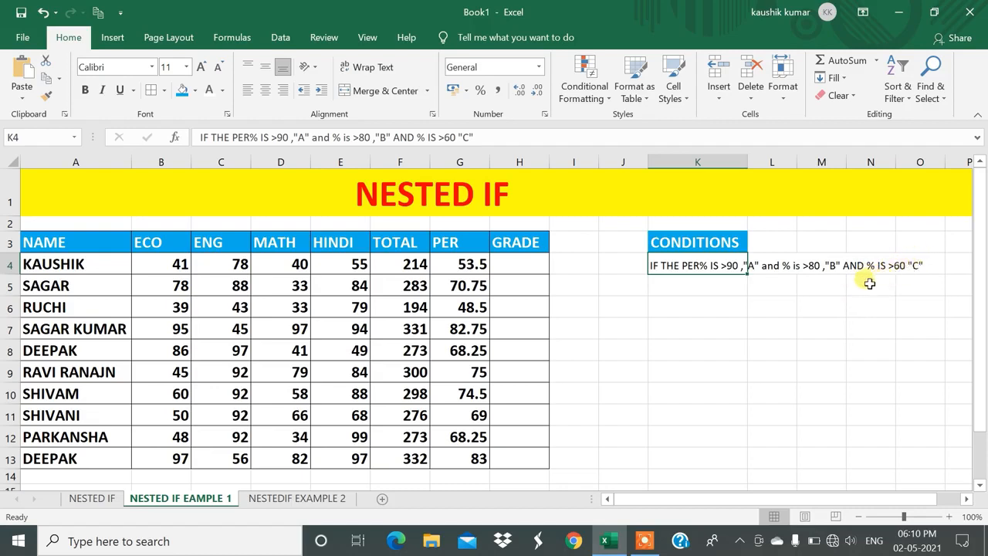
Start an IF formula in H4 with the logical test G4>90 and "A" as its value if true.
left_click(505, 265)
type("=IF(")
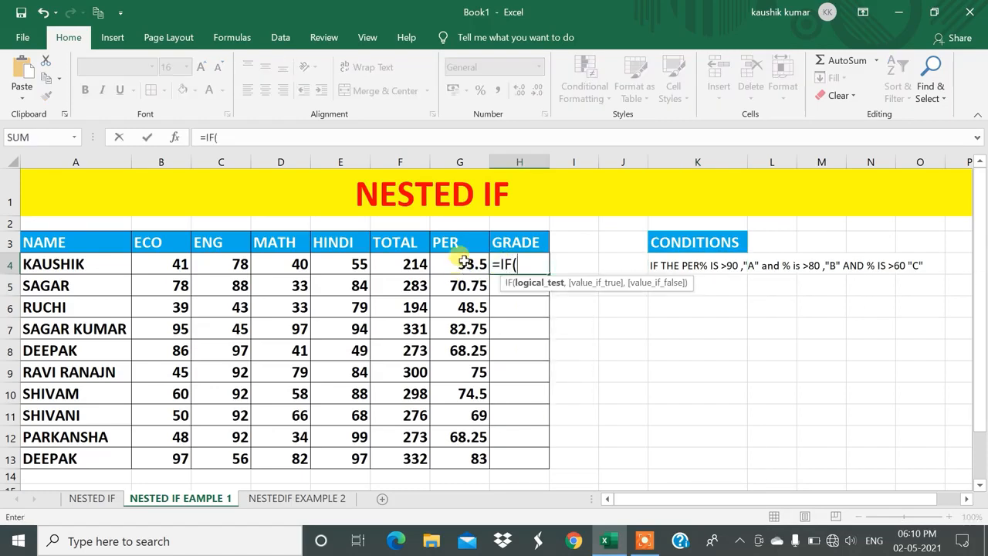
left_click(461, 262)
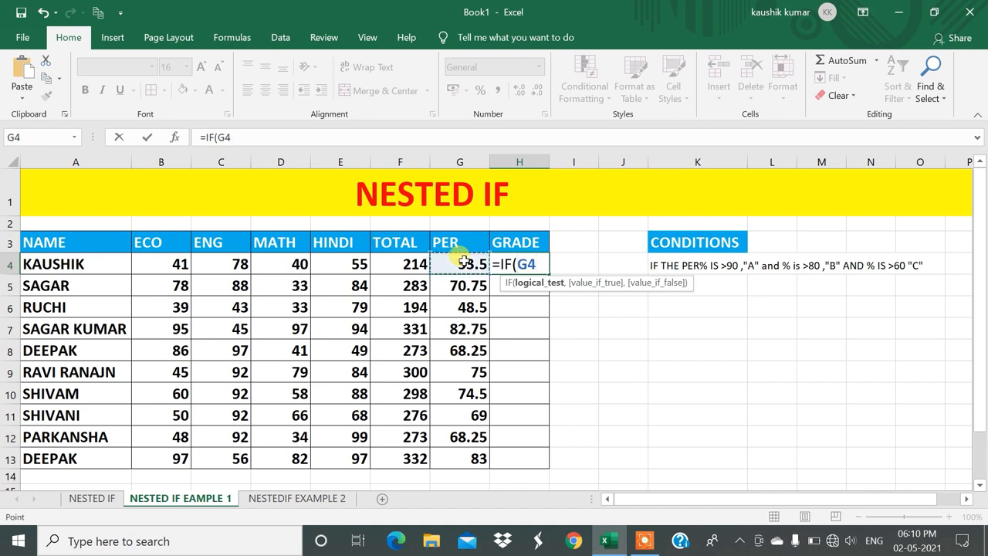
type(">90")
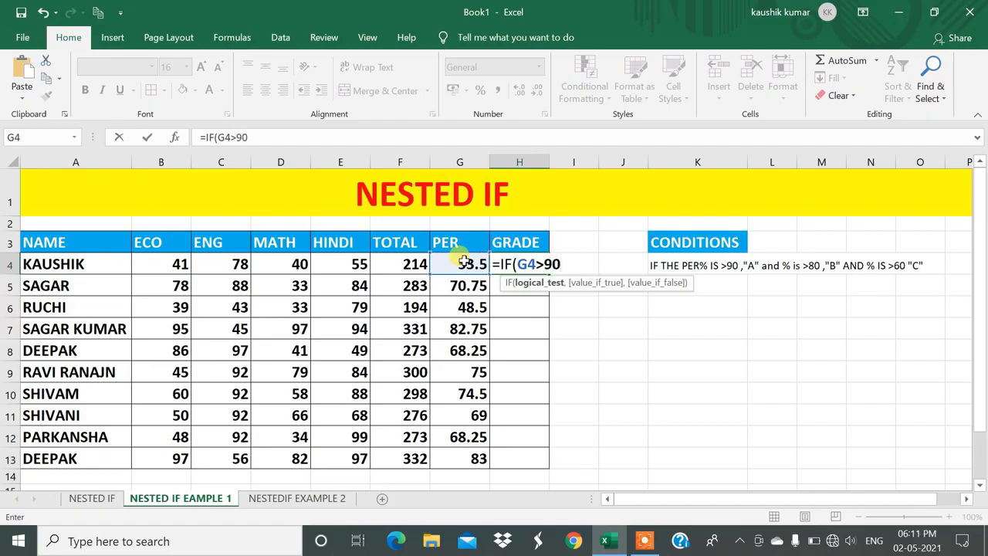
type(",\"A")
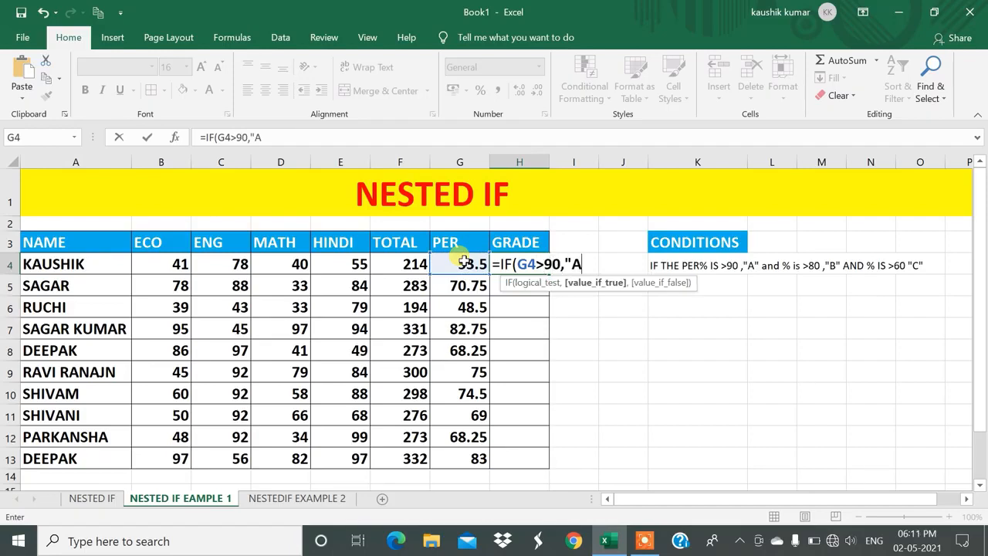
type("\",")
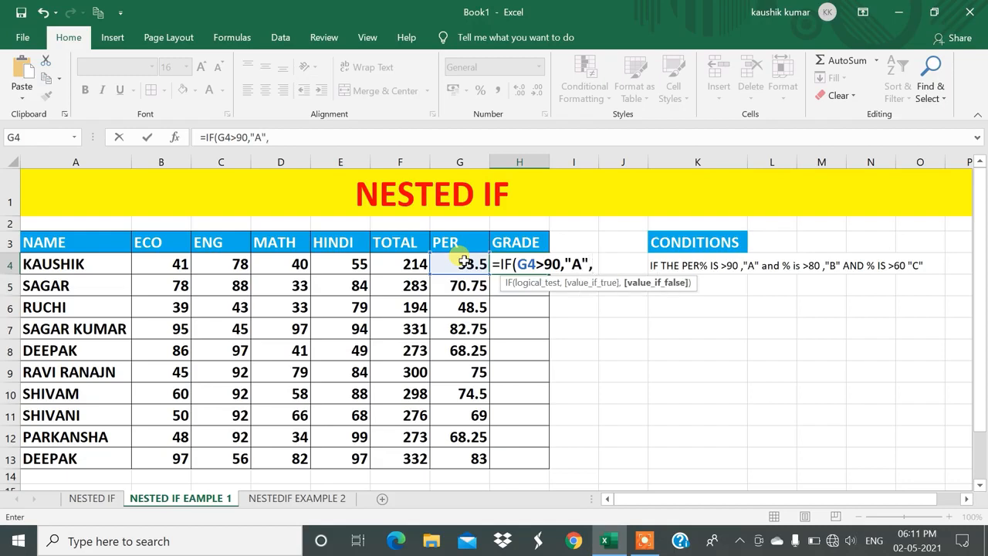
Nest a second IF in the H4 formula with the logical test G4>80 and "B" as its value if true.
type("IF(")
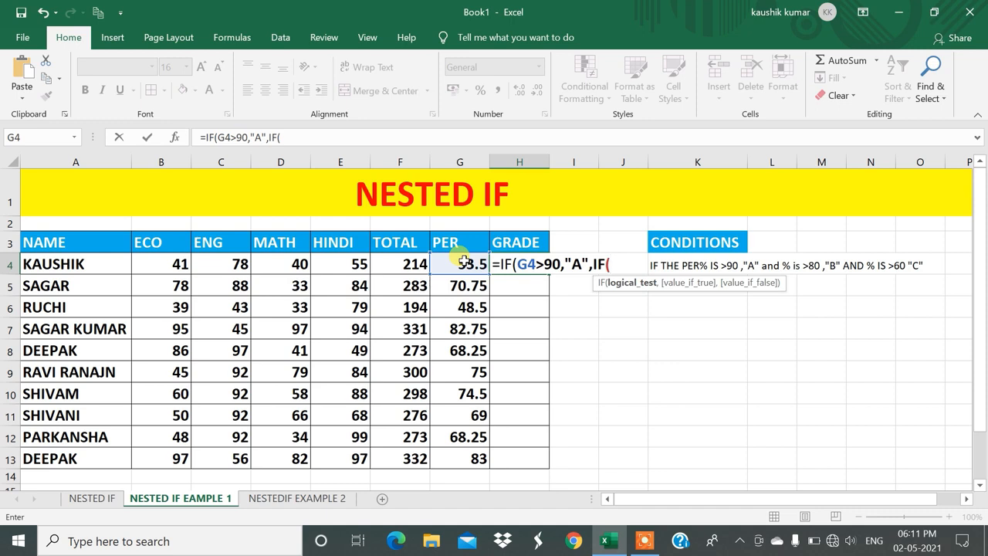
left_click(464, 262)
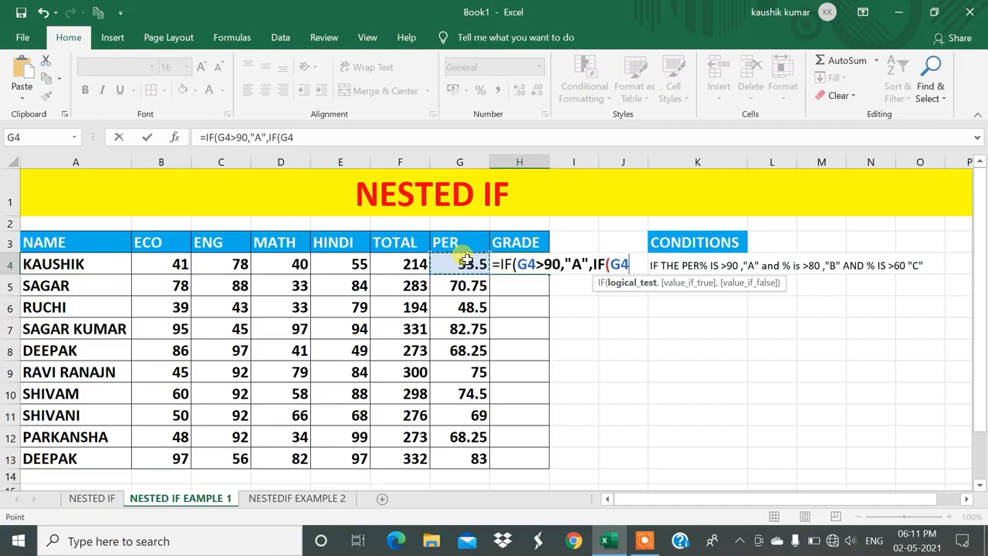
type(">80")
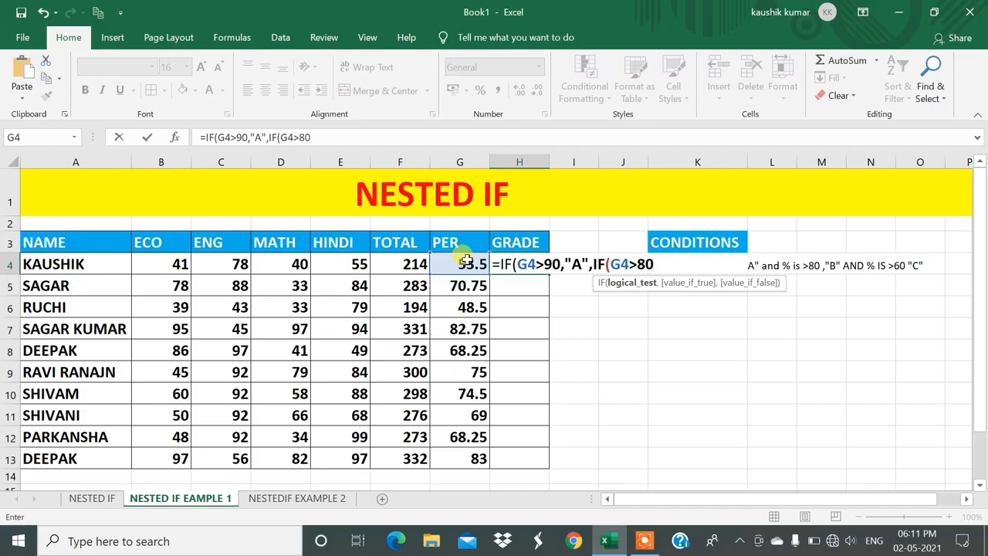
type(",")
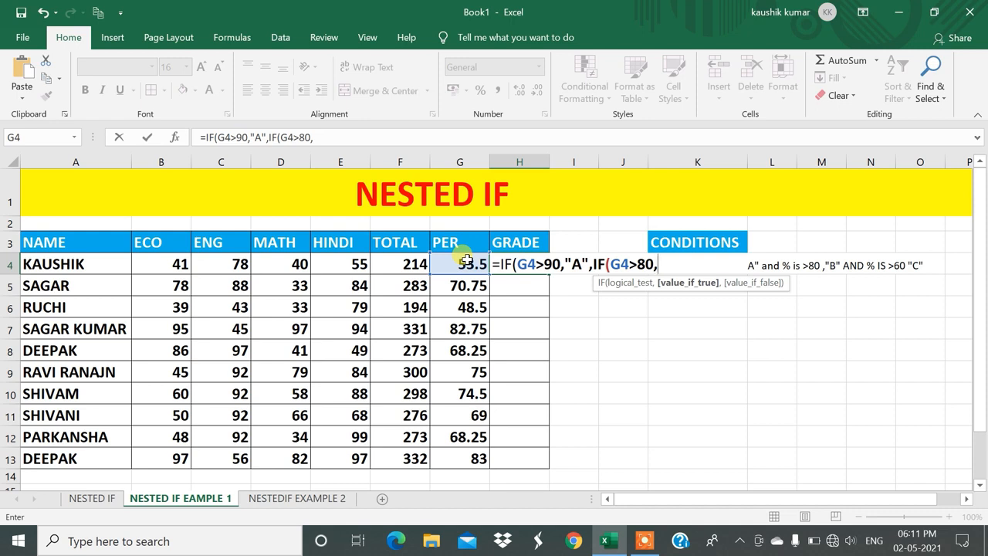
type("\"B\",")
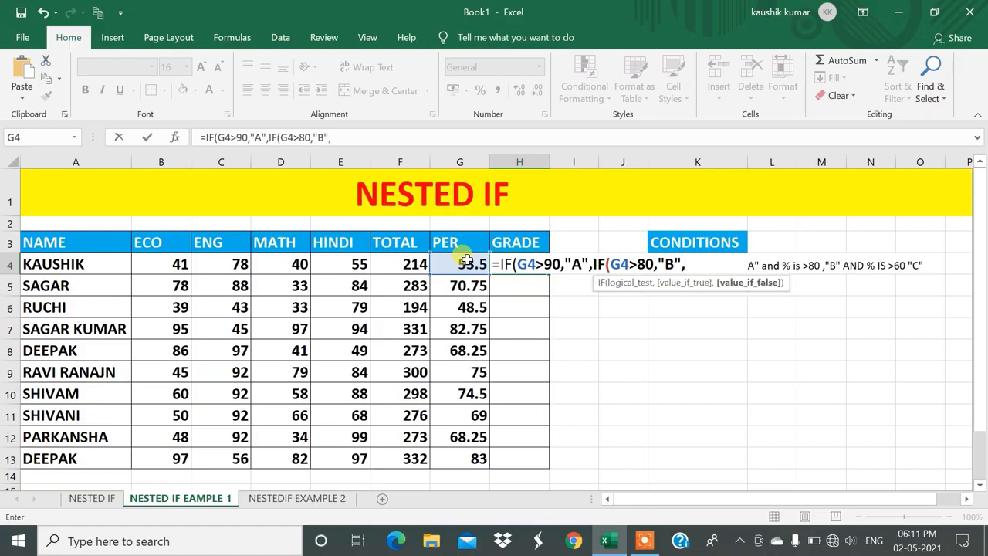
Nest a third IF in H4 testing G4>60 with "C" if true and "D" if false, and close all three brackets.
type("IF(")
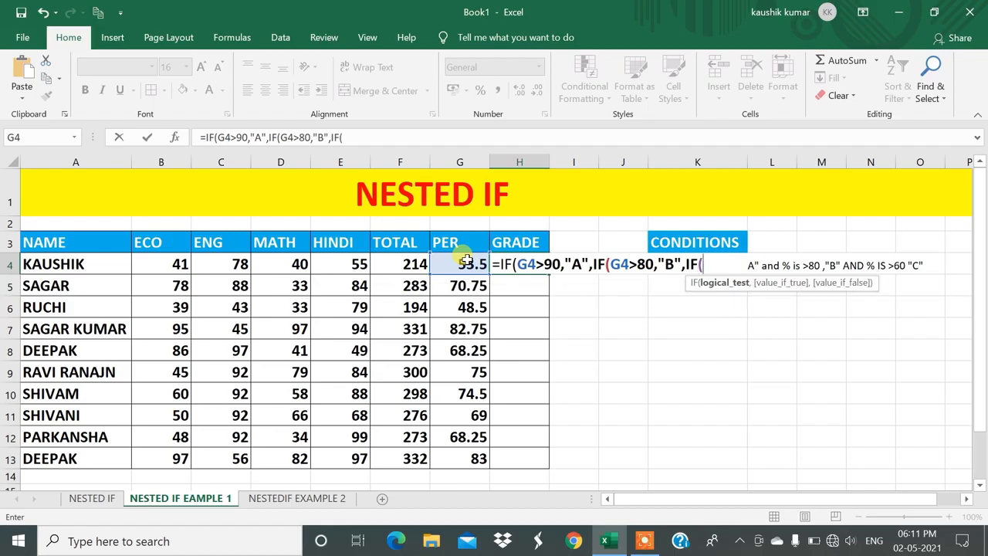
left_click(467, 260)
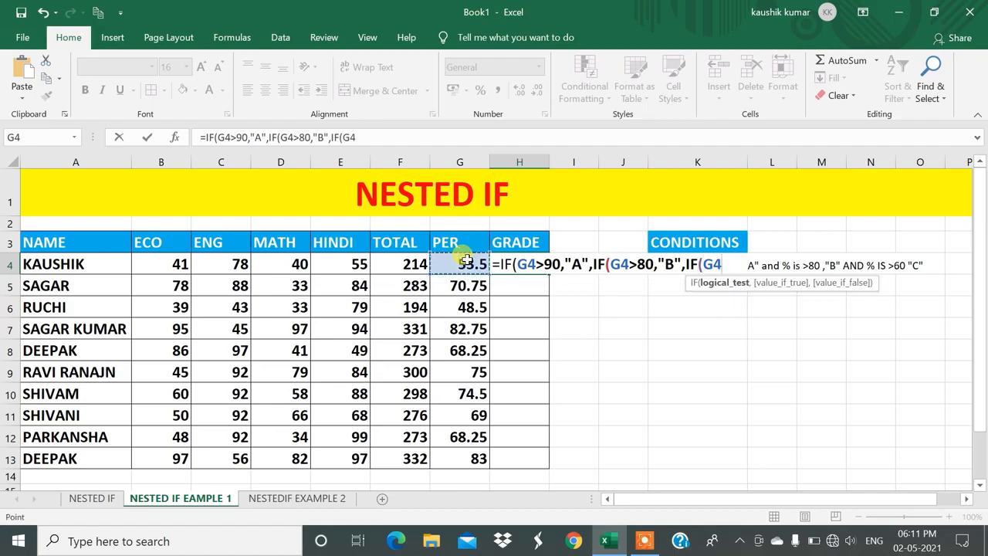
type(">60")
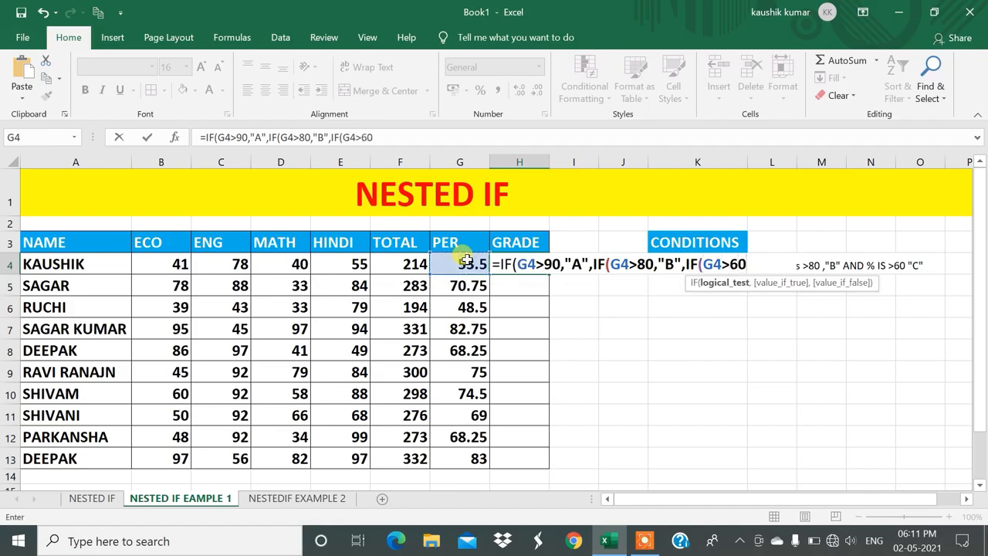
type(",\"C\",")
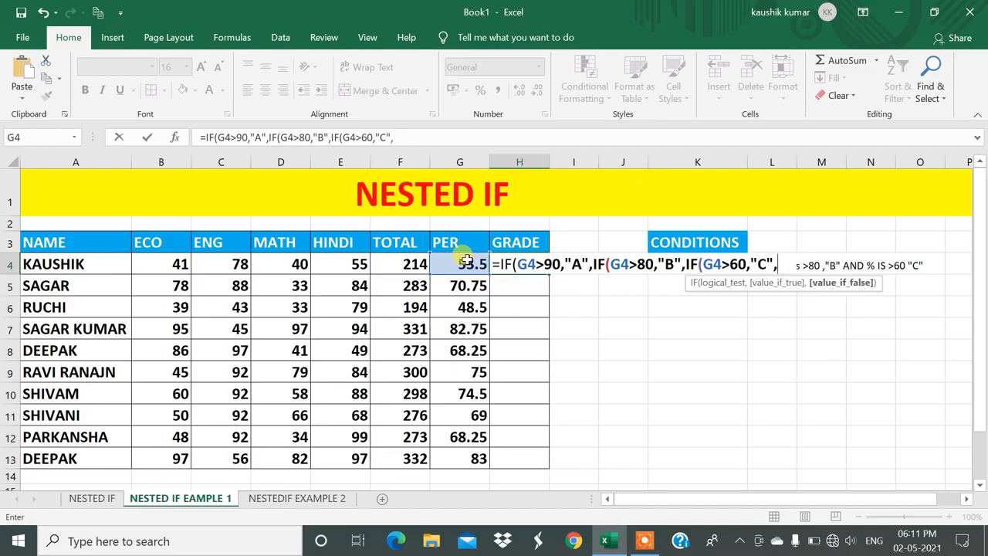
type("\"D")
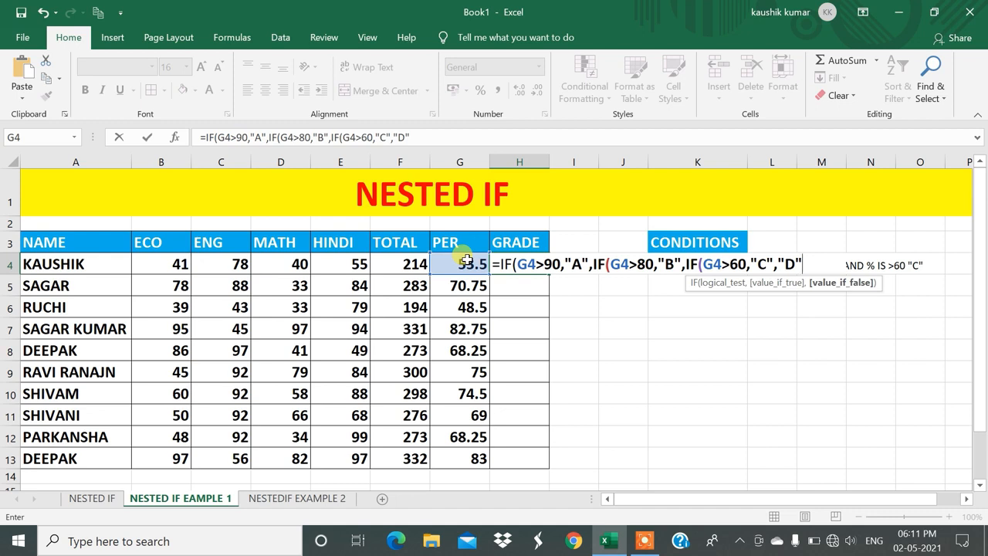
type("\")))")
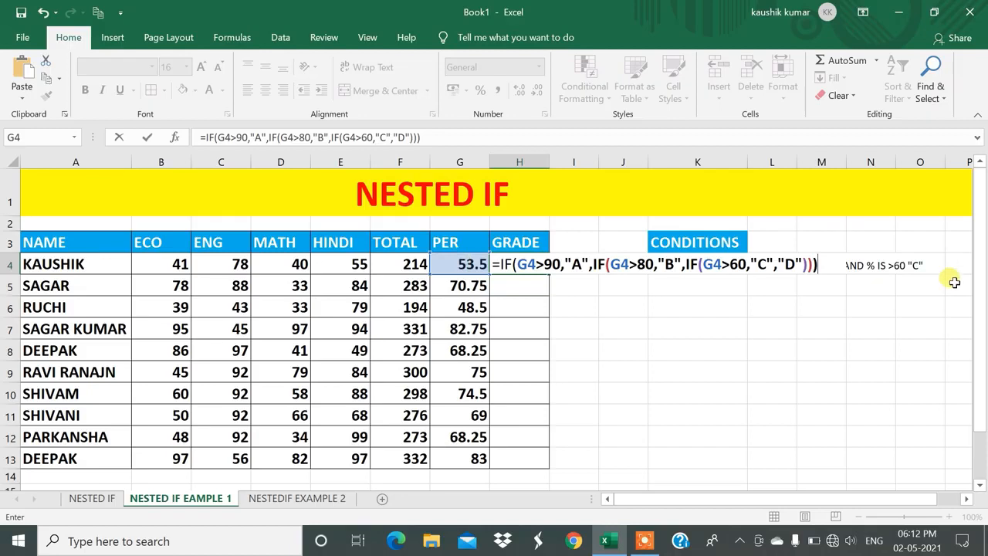
Complete the nested IF formula in H4, copy it down the GRADE column to H13, and check the grades against the percentages.
left_click(814, 264)
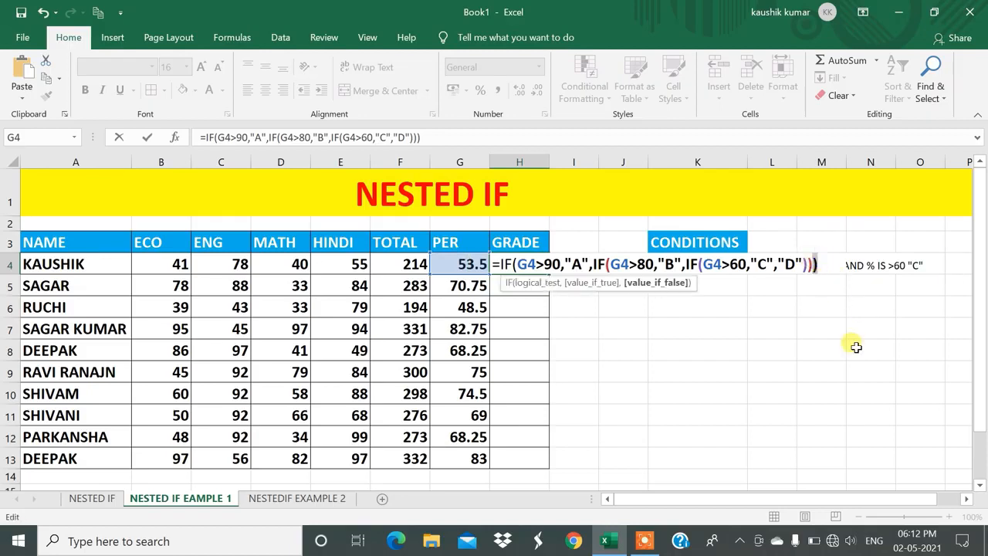
left_click(821, 265)
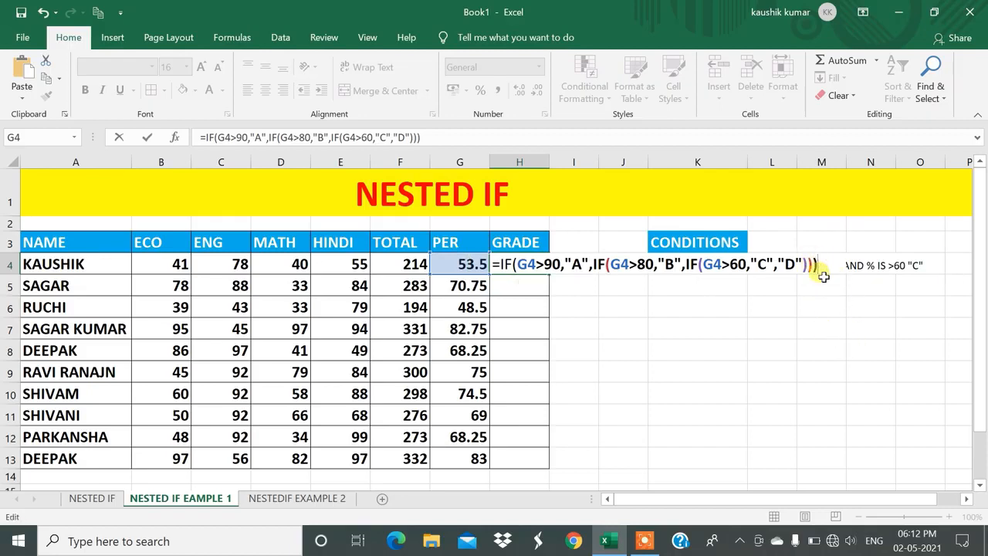
key("Return")
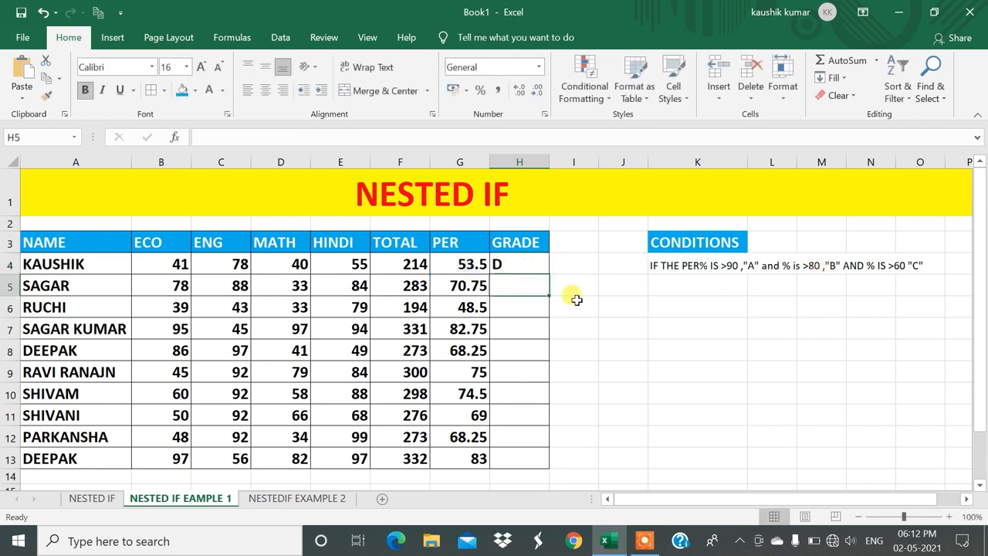
left_click(543, 265)
left_click_drag(547, 274, 533, 468)
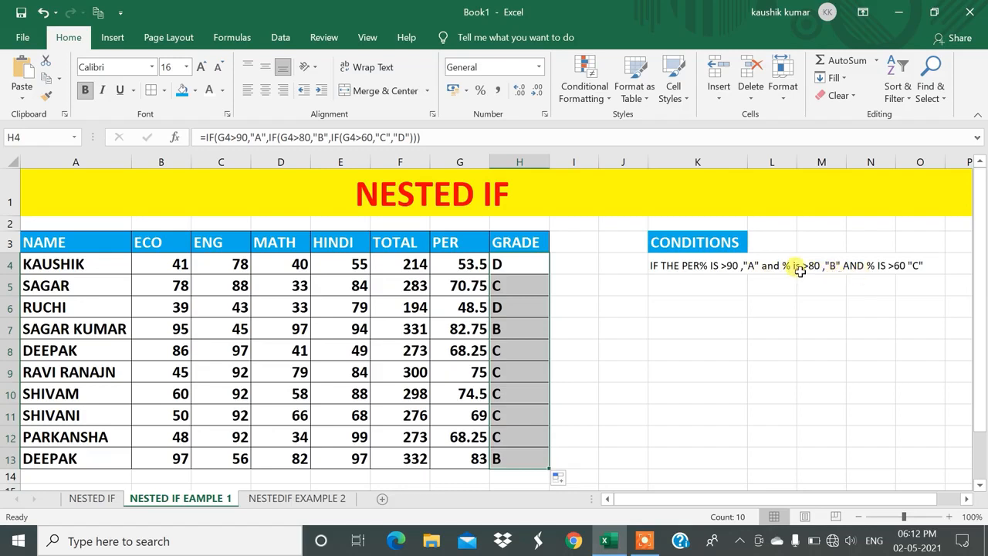
left_click(466, 458)
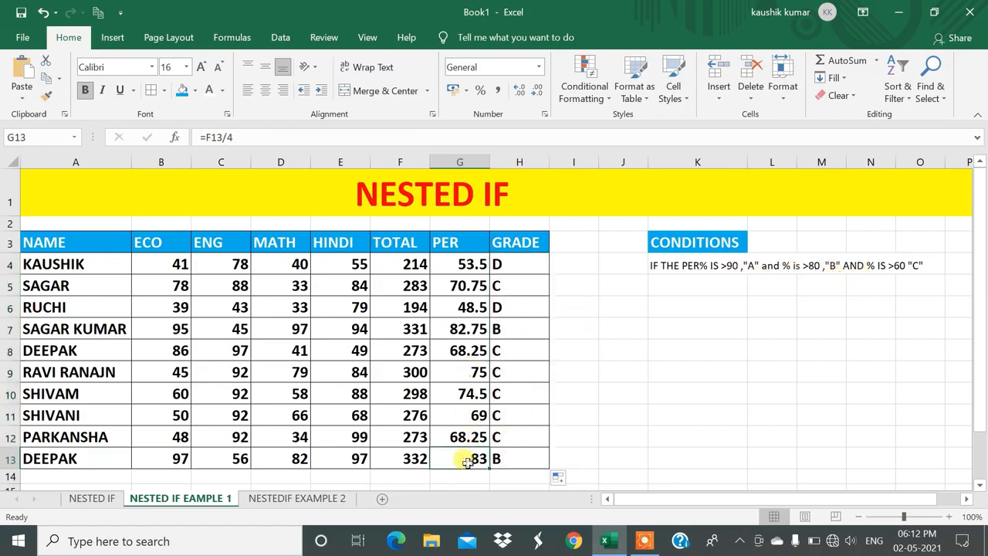
left_click(507, 459)
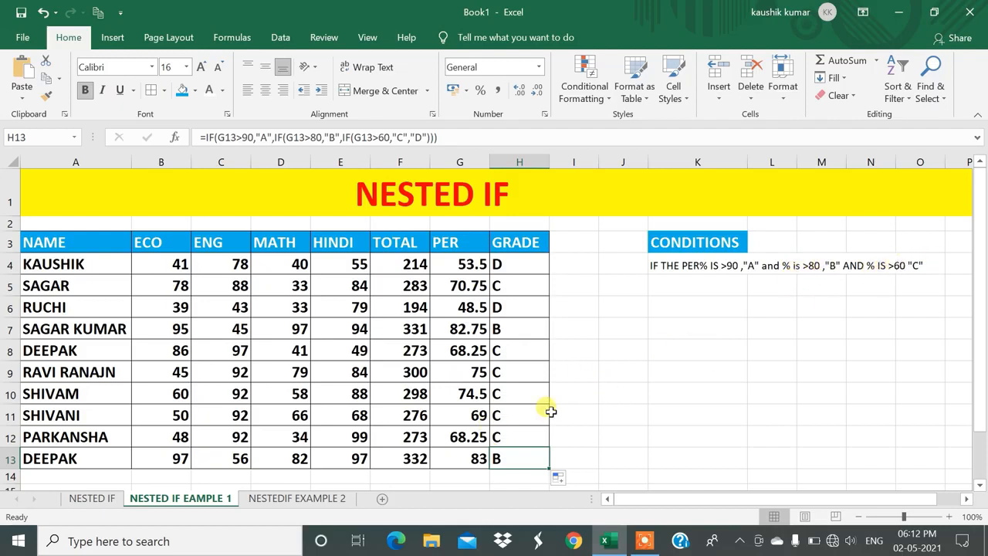
left_click(473, 437)
left_click(518, 436)
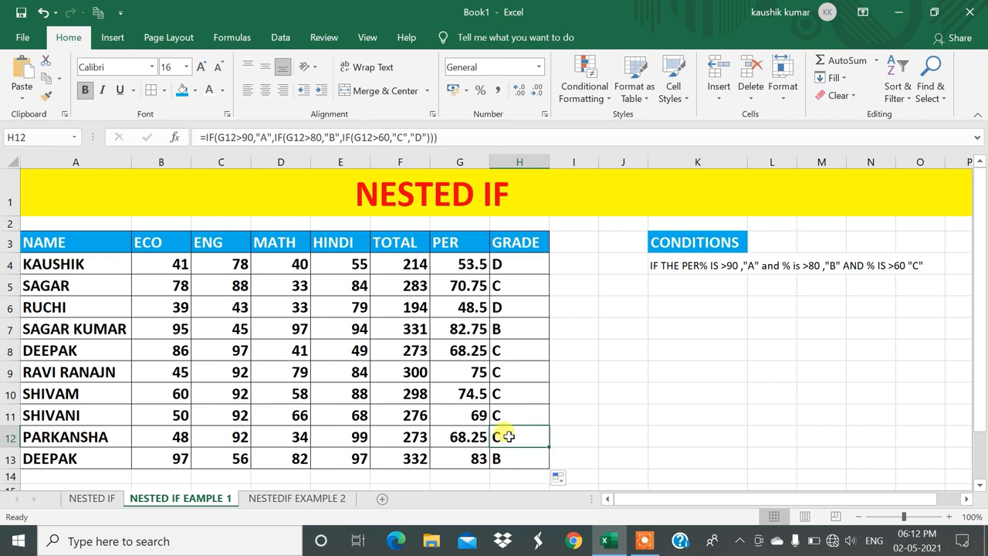
left_click(502, 309)
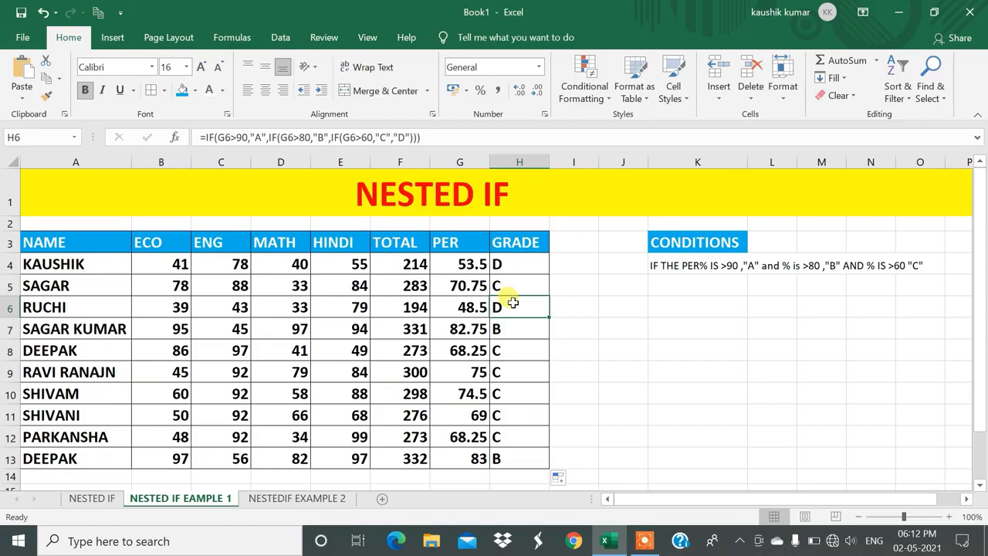
Open the NESTEDIF EXAMPLE 2 sheet and clear the amount, tax result and tax amount cells C11:C13.
left_click(291, 503)
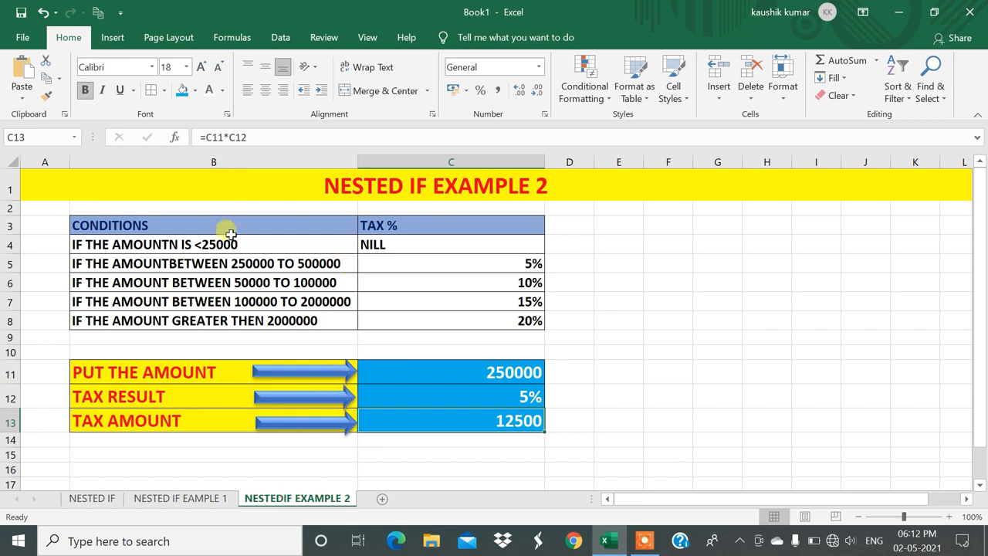
left_click_drag(161, 224, 179, 309)
left_click_drag(393, 225, 389, 316)
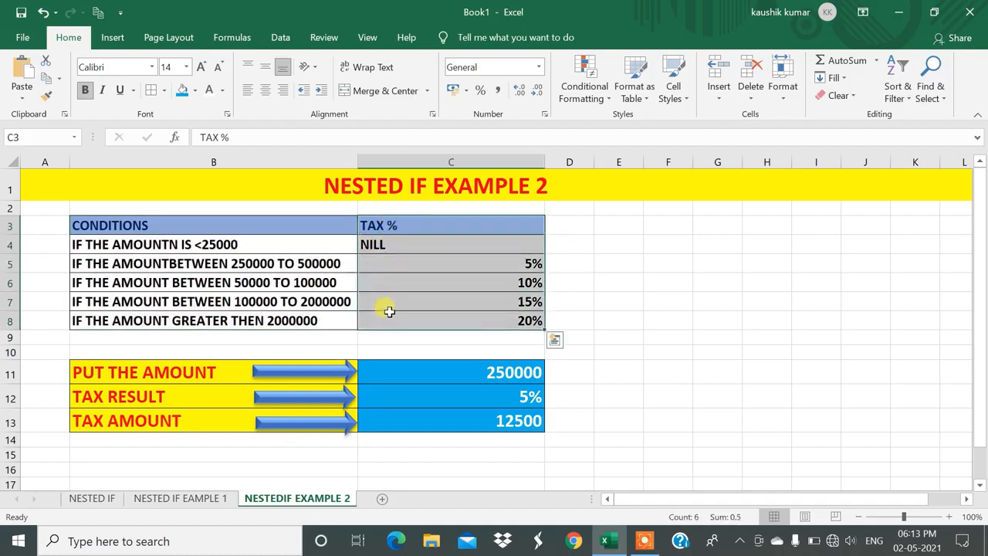
left_click_drag(412, 365, 412, 403)
key("Delete")
left_click(400, 441)
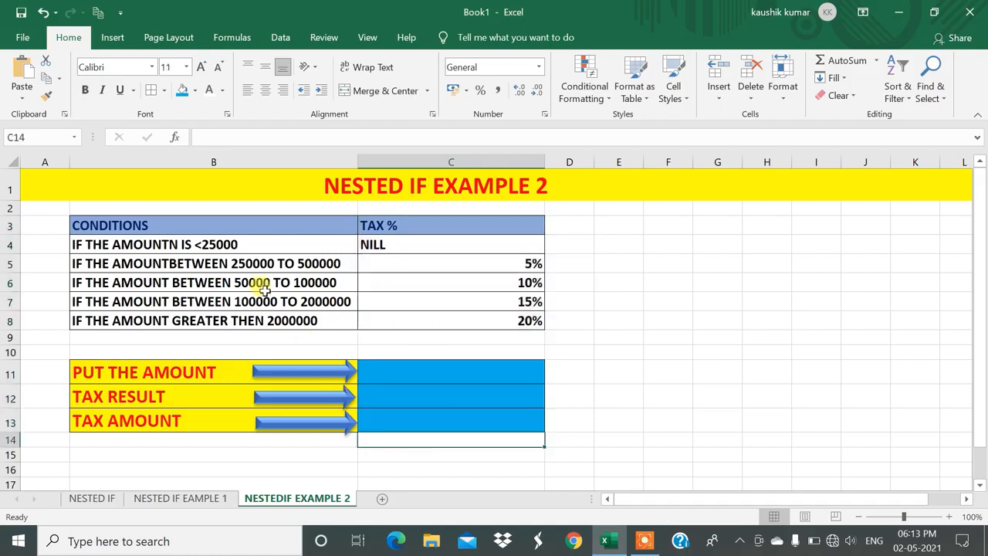
Correct the limit in the first tax condition in B4 to <250000.
left_click(194, 249)
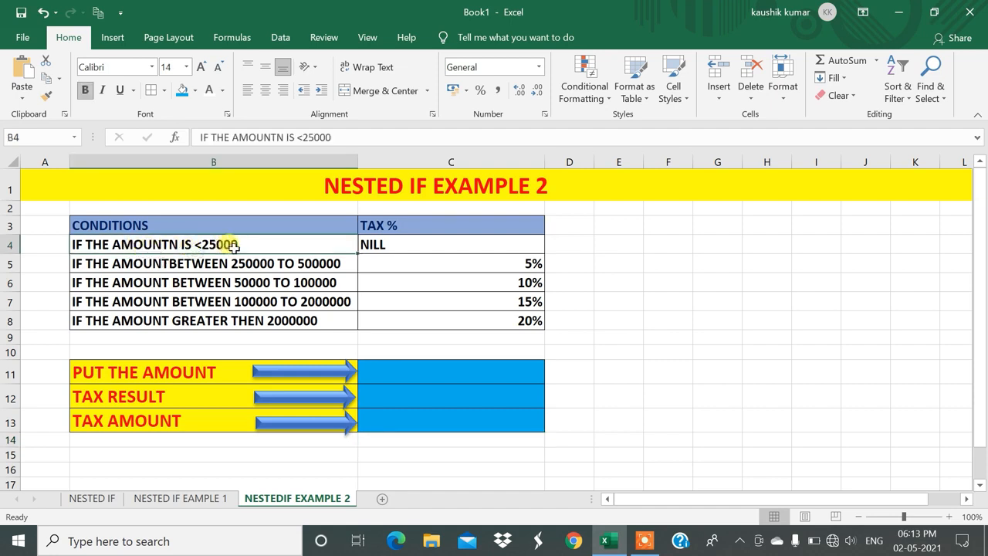
double_click(262, 244)
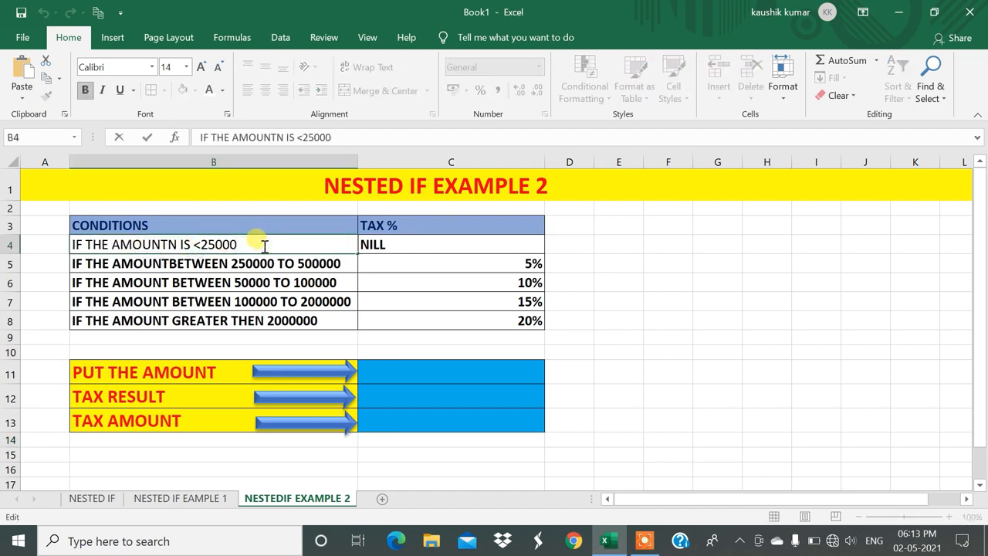
type("0")
key("Return")
left_click(263, 245)
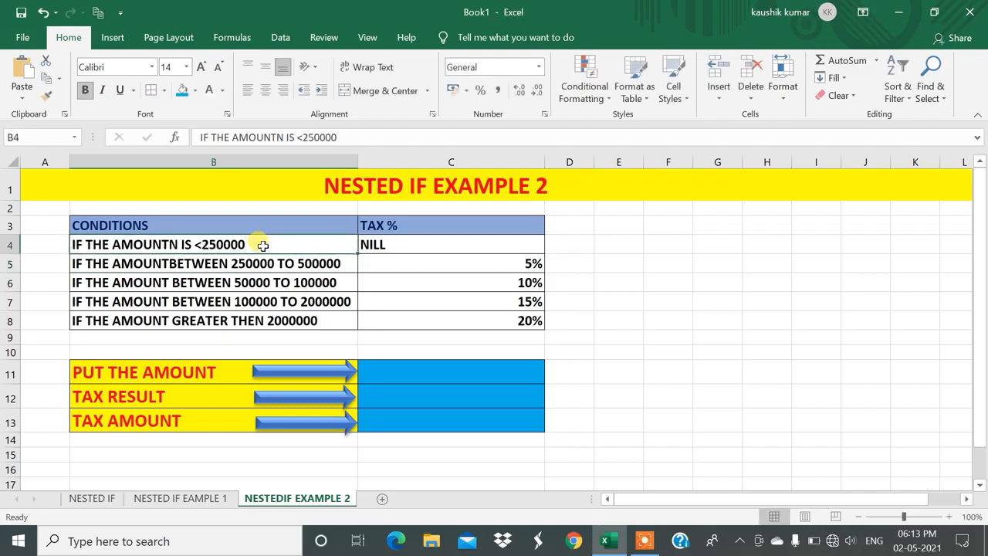
left_click(403, 241)
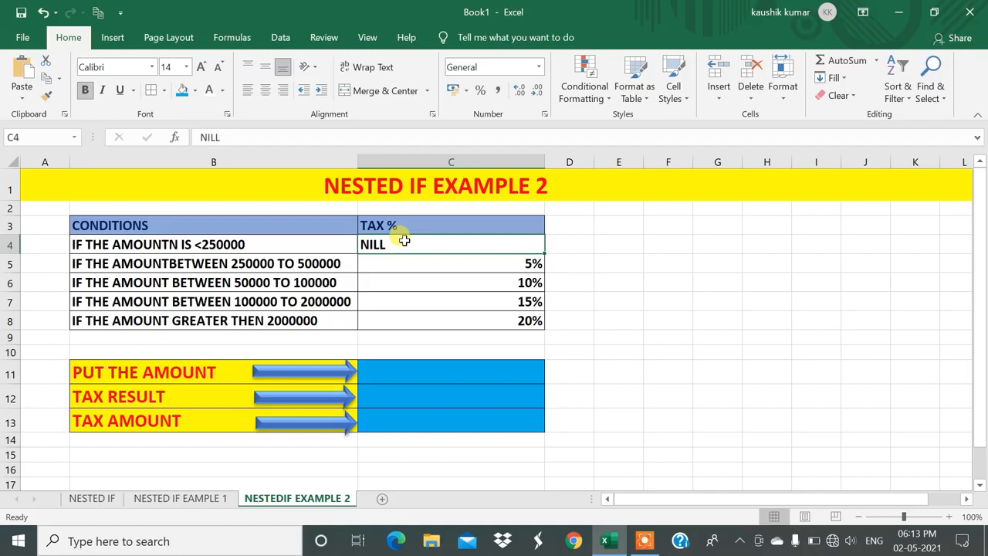
Insert the missing space between AMOUNT and BETWEEN in the B5 condition.
left_click(263, 265)
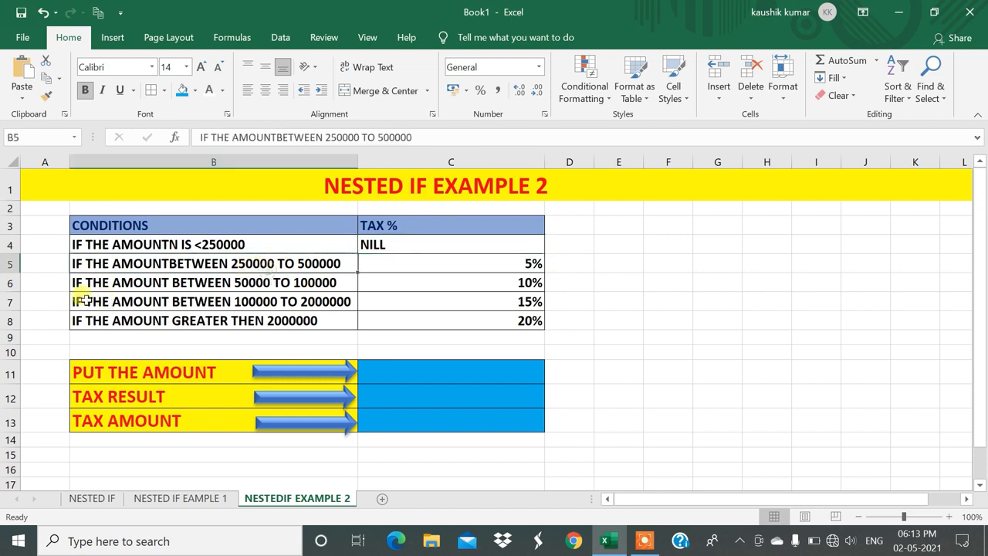
double_click(167, 262)
left_click(280, 302)
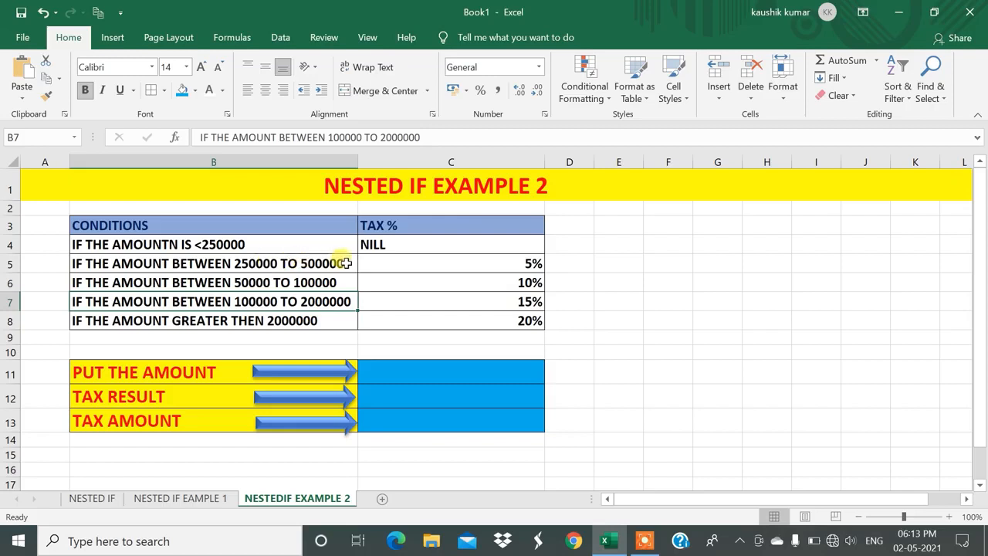
Examine the tax percentage for each amount range in rows 5 to 8 and the empty input and result cells C11:C13.
left_click(466, 265)
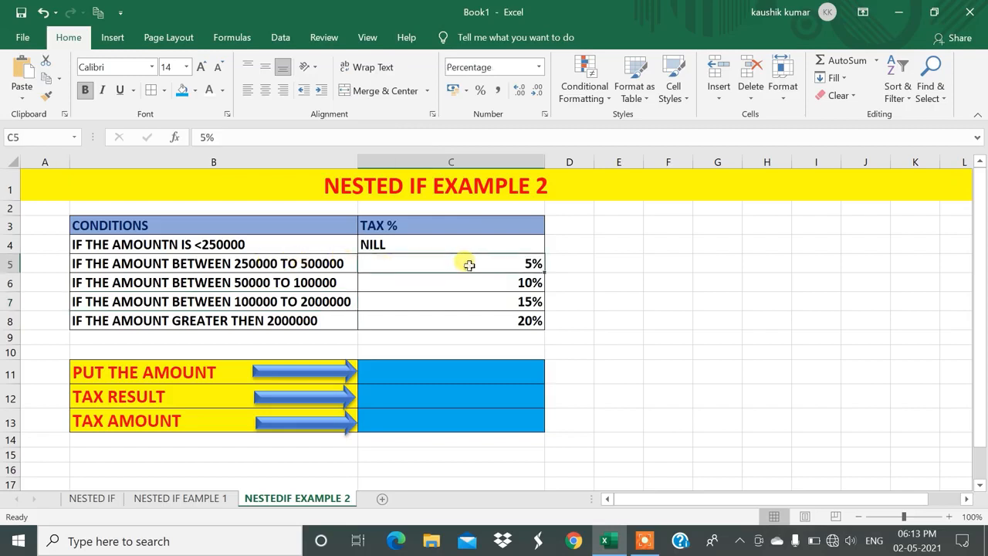
left_click(221, 282)
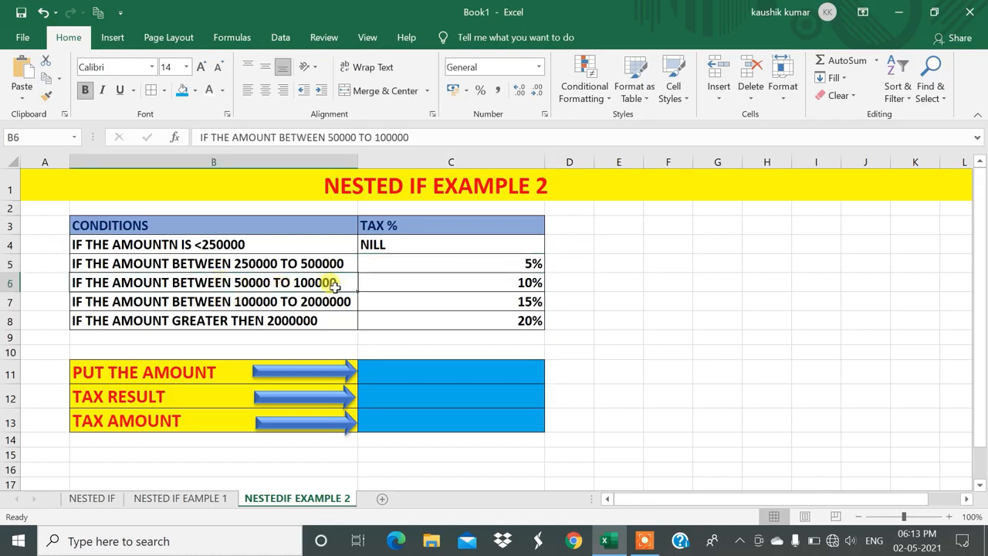
left_click(526, 282)
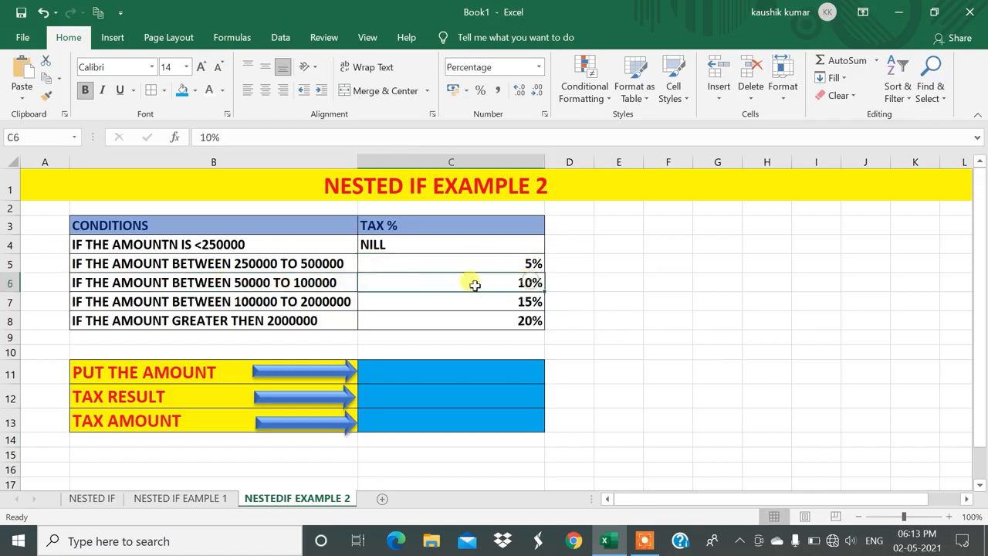
left_click(214, 300)
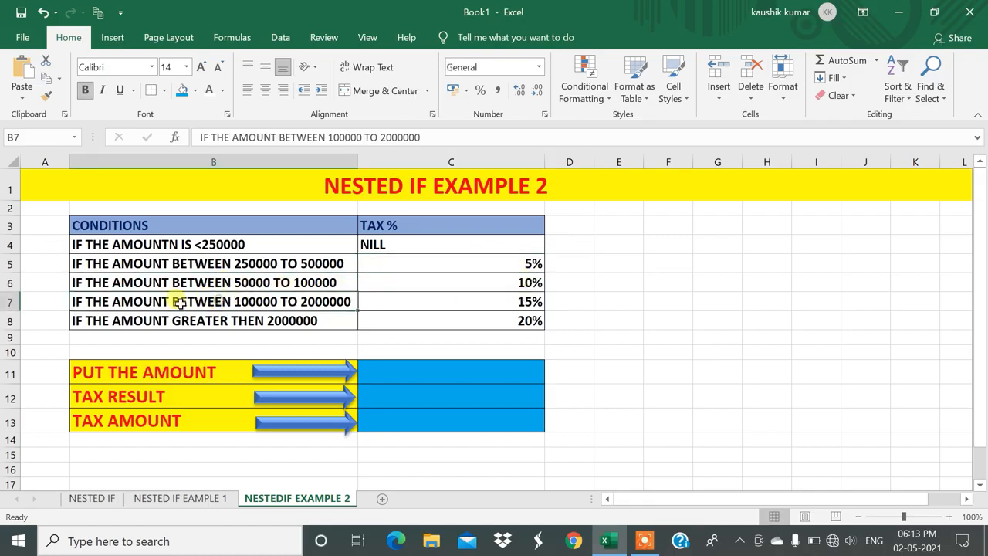
left_click(493, 303)
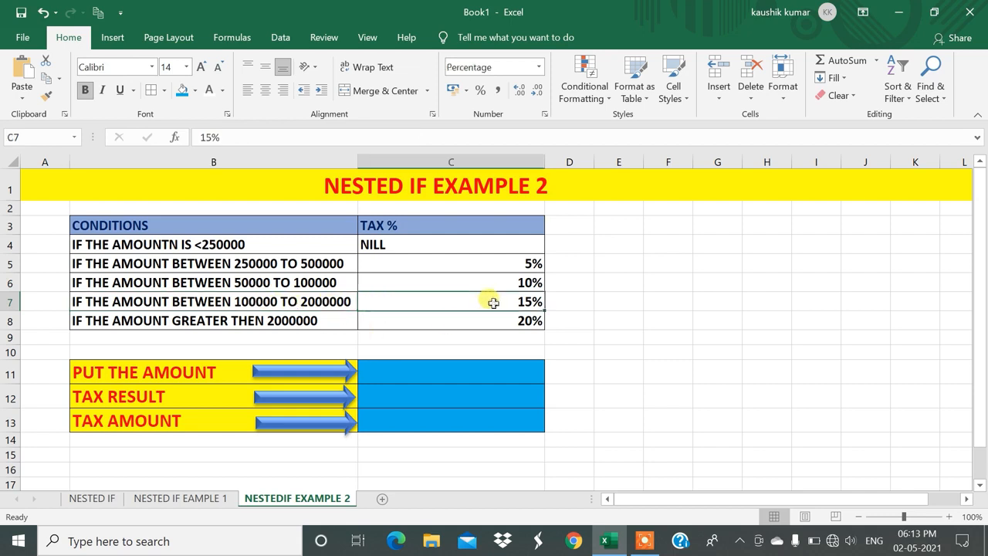
left_click(252, 324)
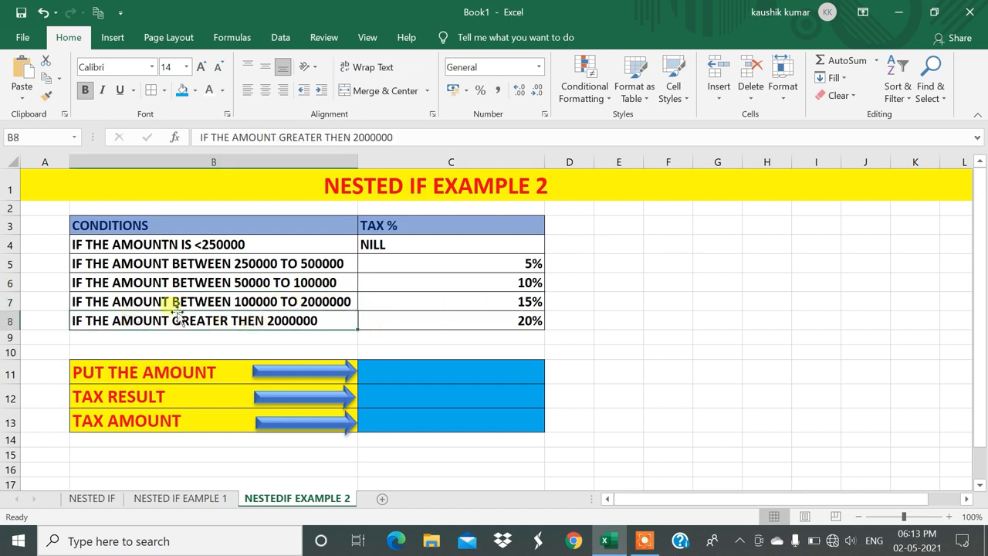
left_click(478, 305)
left_click(476, 318)
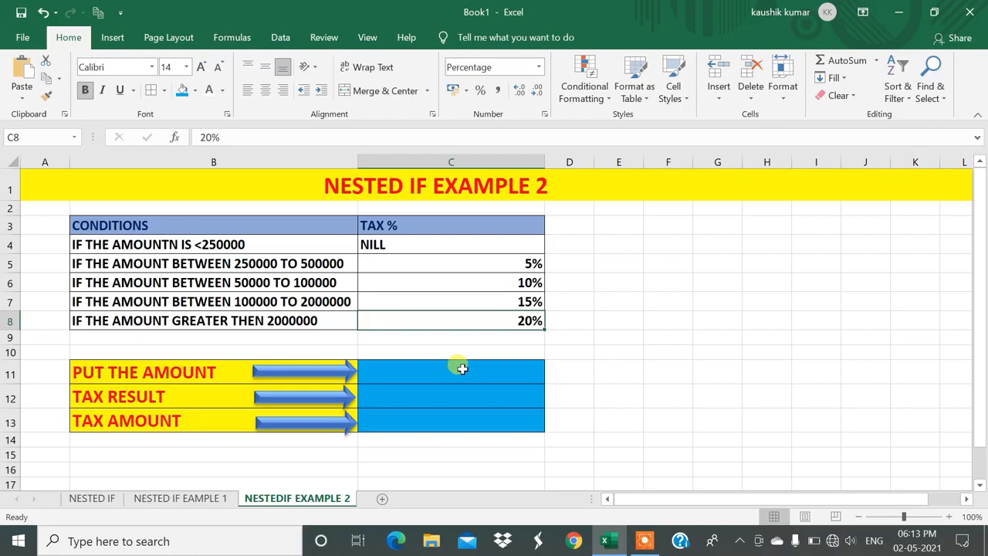
left_click(430, 397)
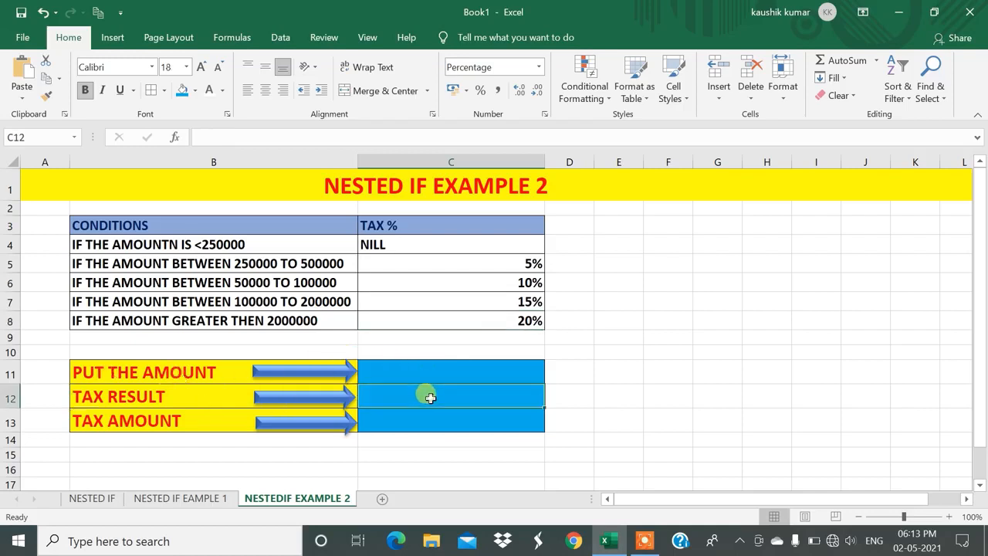
left_click(379, 371)
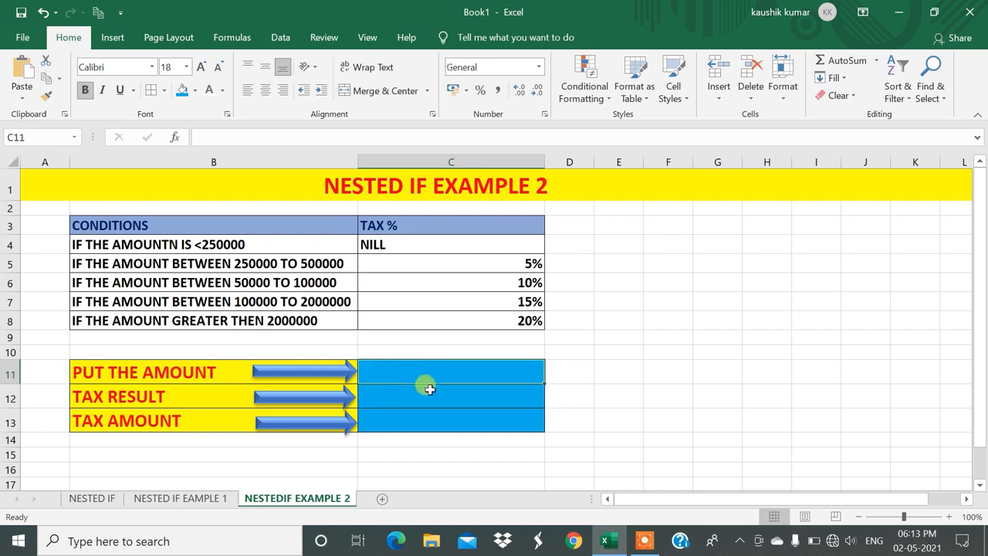
left_click(410, 399)
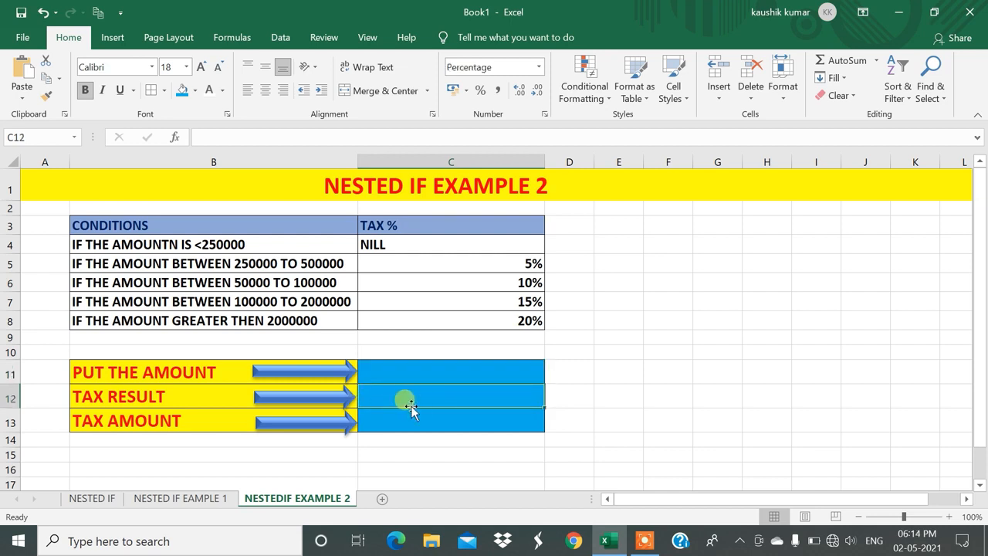
left_click(414, 413)
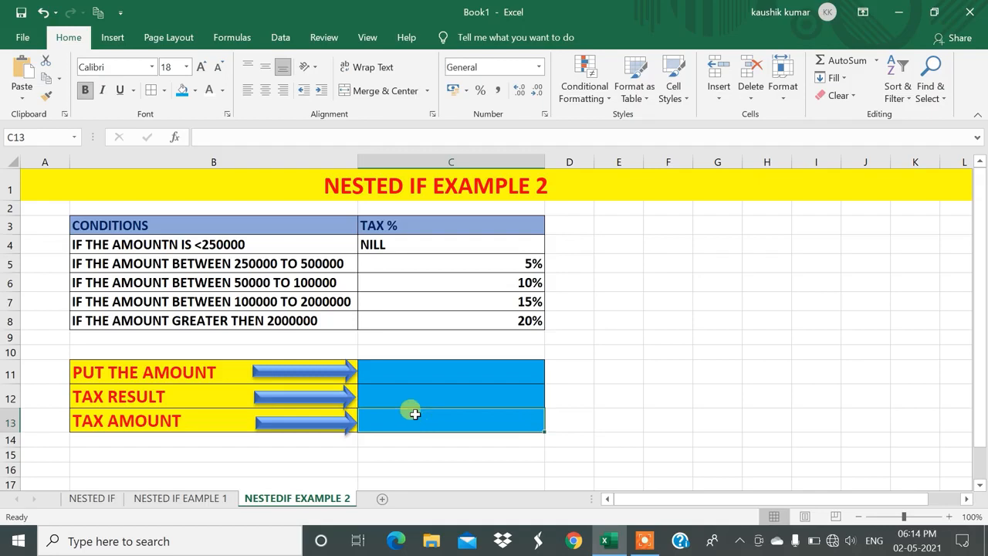
Start an IF formula in C12 with the logical test C11<250000 and "NILL" as its value if true.
left_click(424, 392)
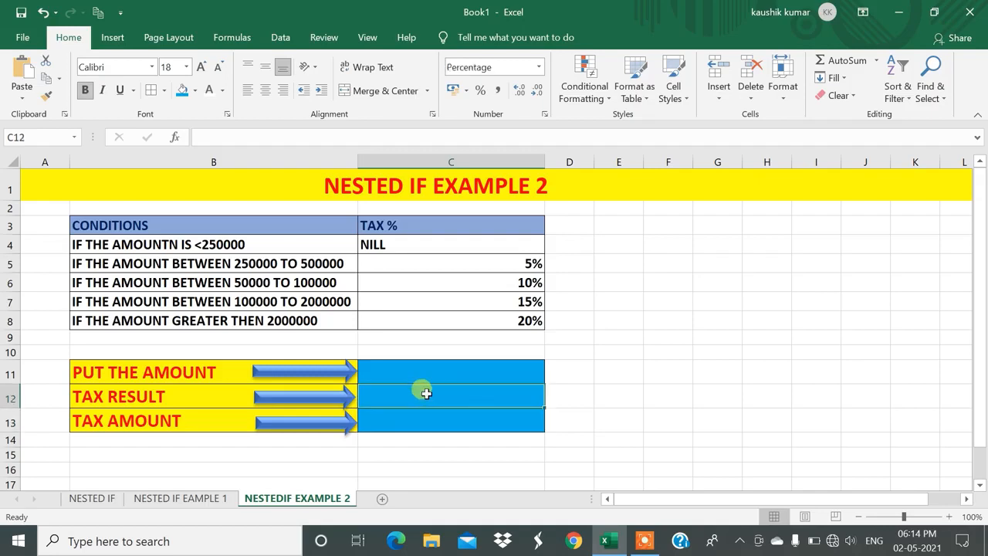
type("=IF(")
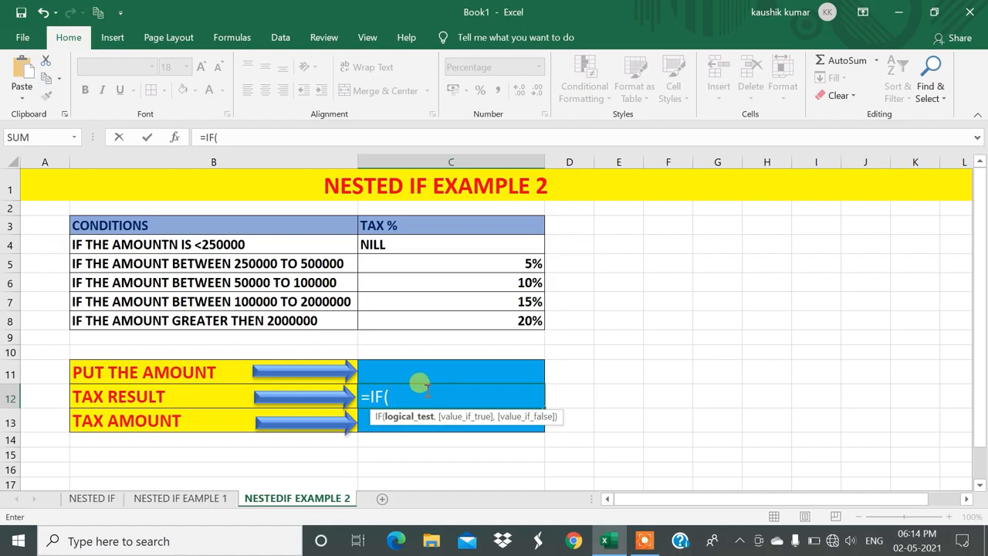
left_click(417, 369)
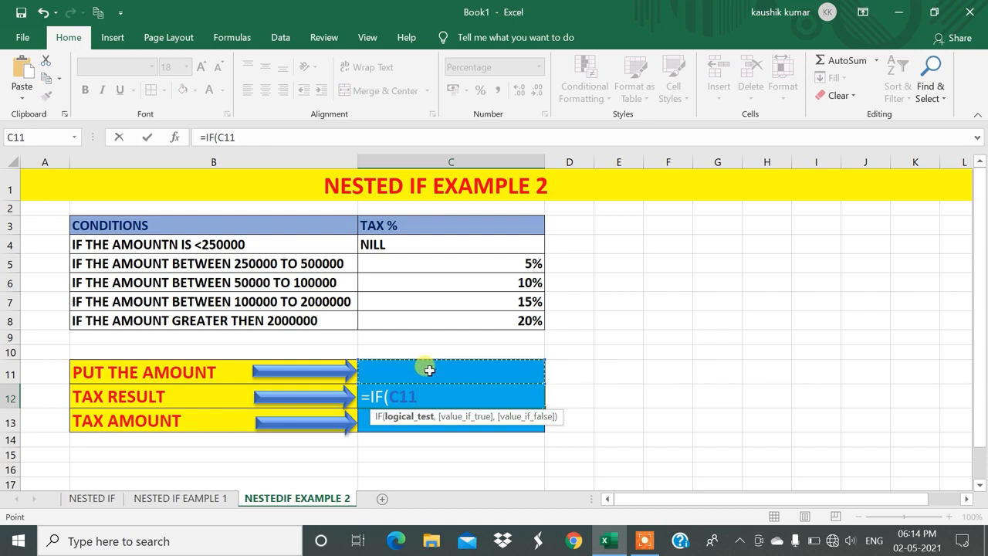
type("<250000")
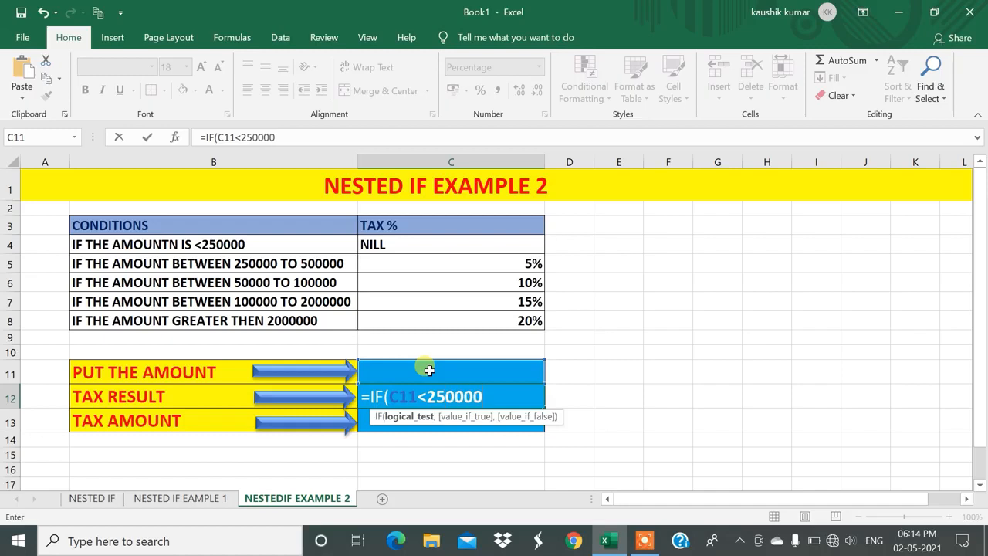
type(",")
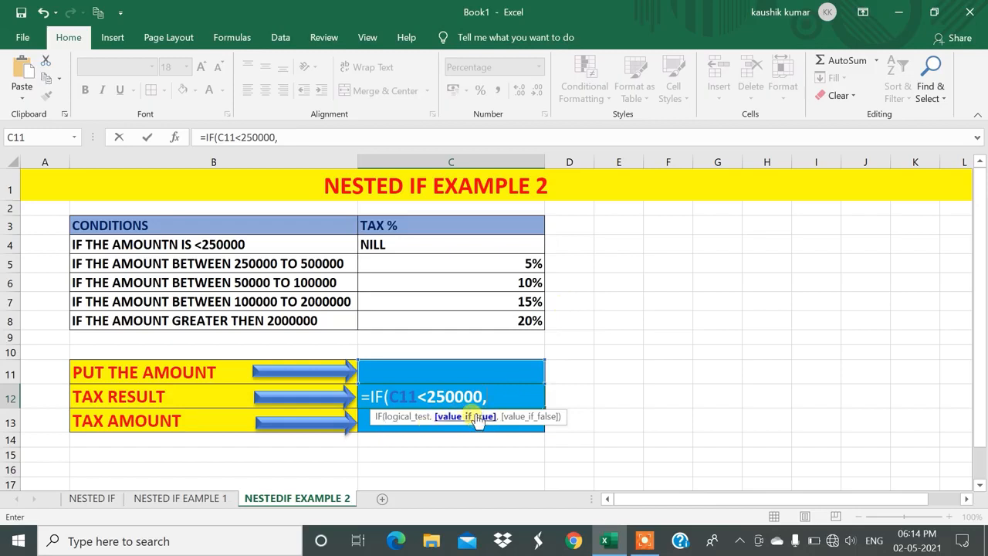
type("\"NILL\"")
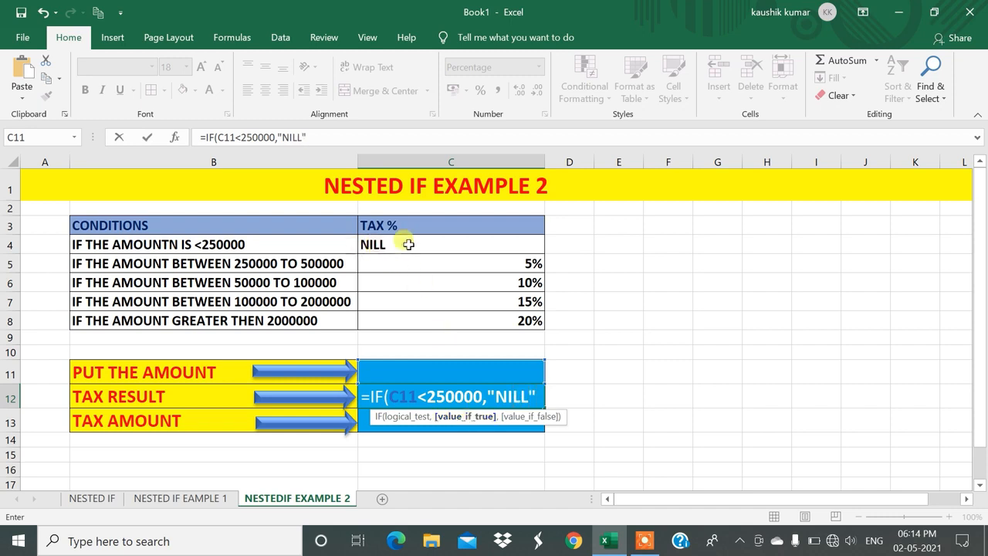
Nest a second IF in the C12 formula with the test C11<500000 and 5% as its value if true, and open a third IF.
type(",IF(")
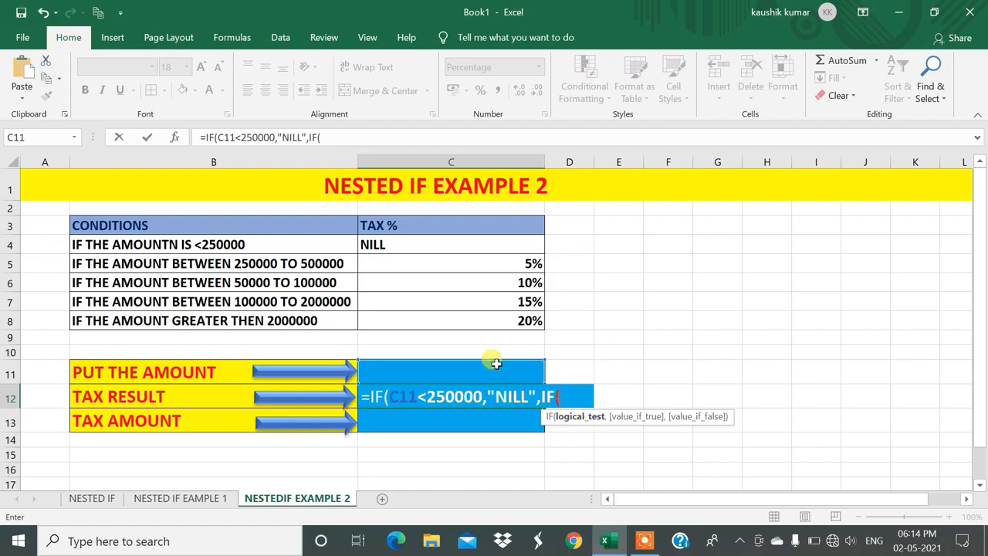
left_click(459, 373)
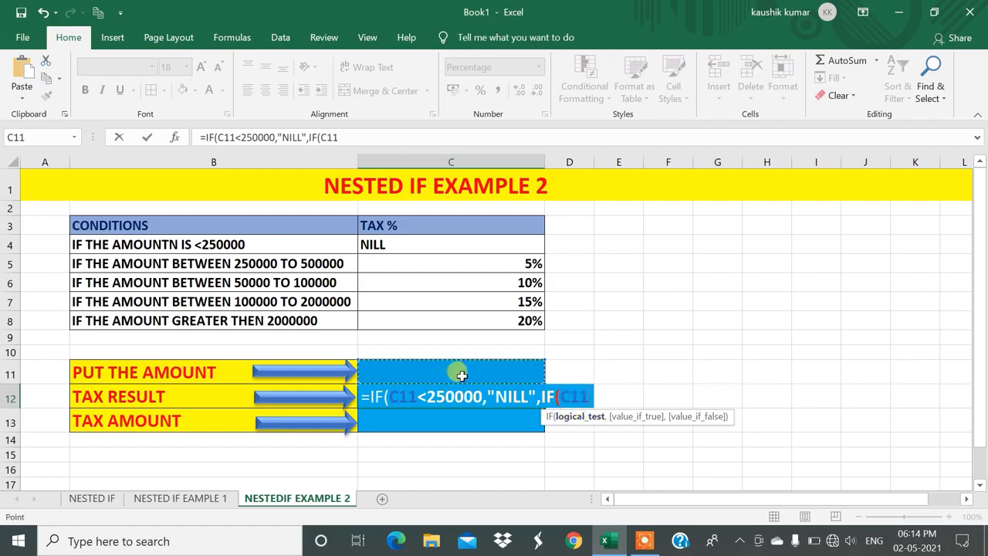
type("<")
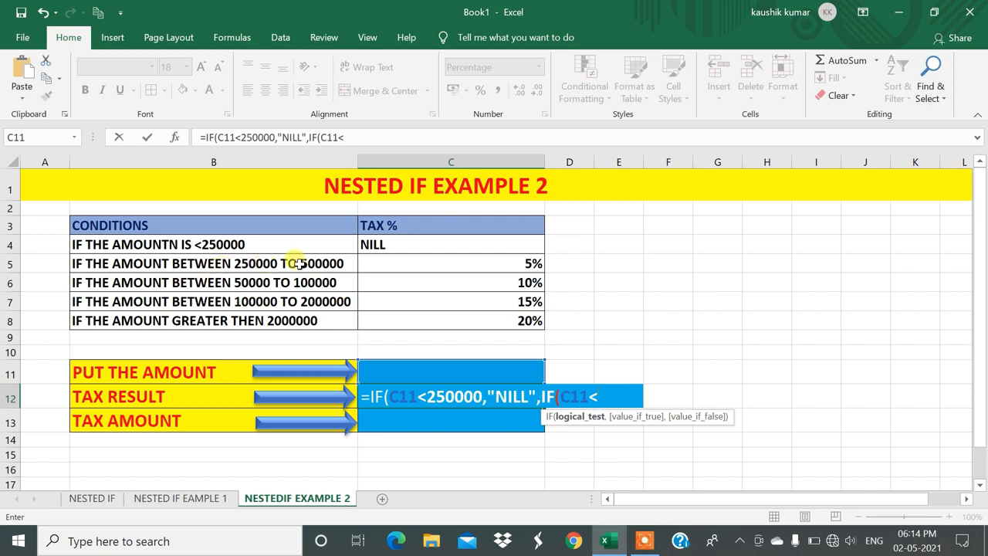
type("50000")
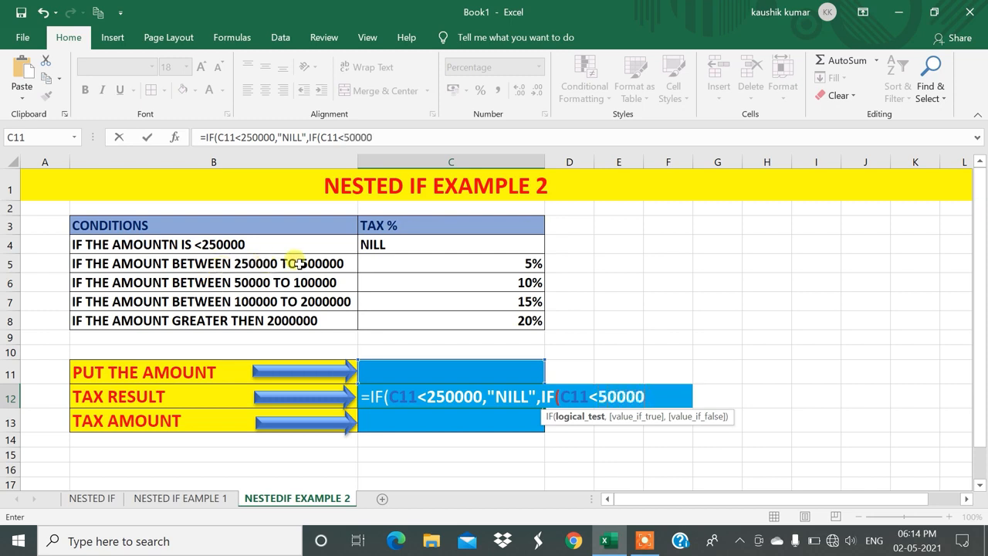
type("0,")
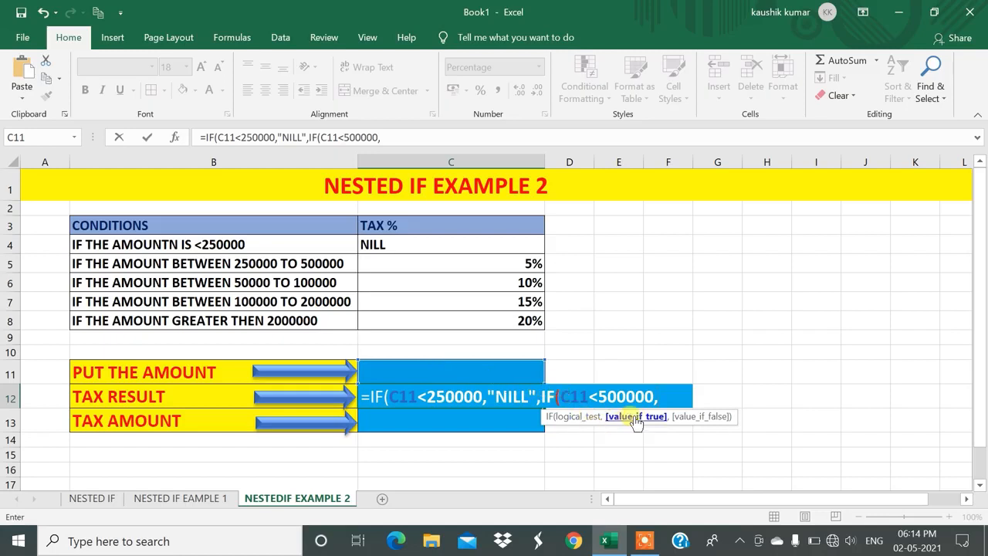
type("5%,IF(")
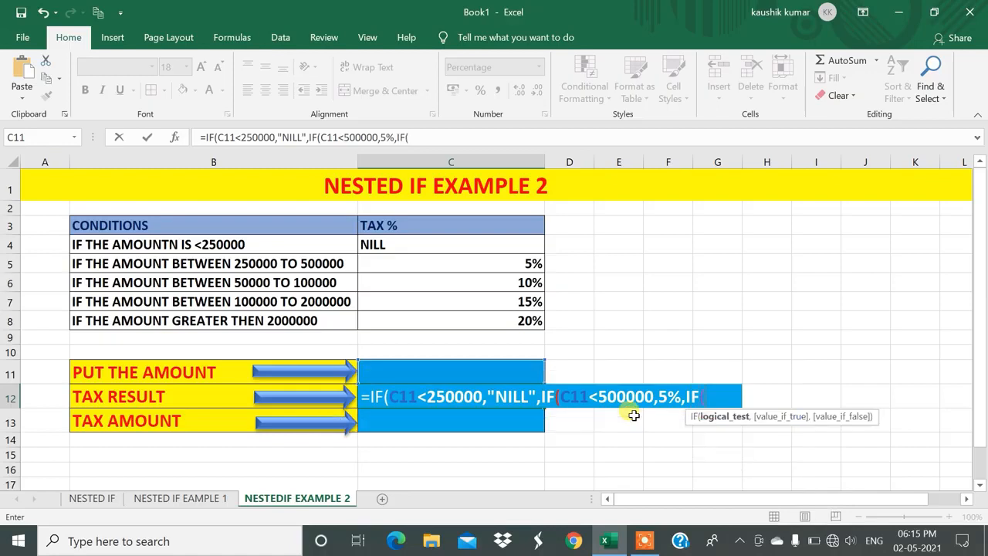
Give the third IF the logical test C11<1000000 and 15% as its value if true, and open a fourth IF.
left_click(474, 371)
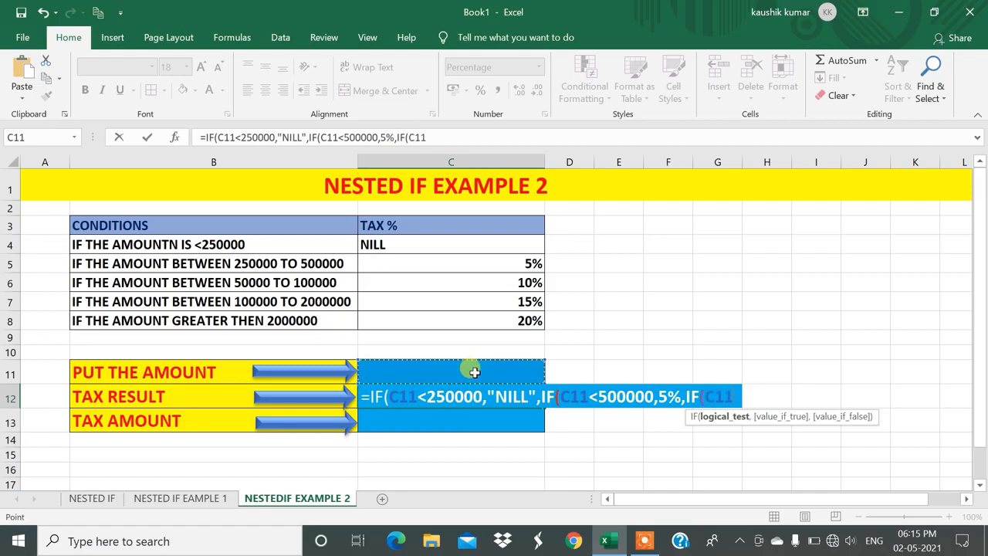
type("<")
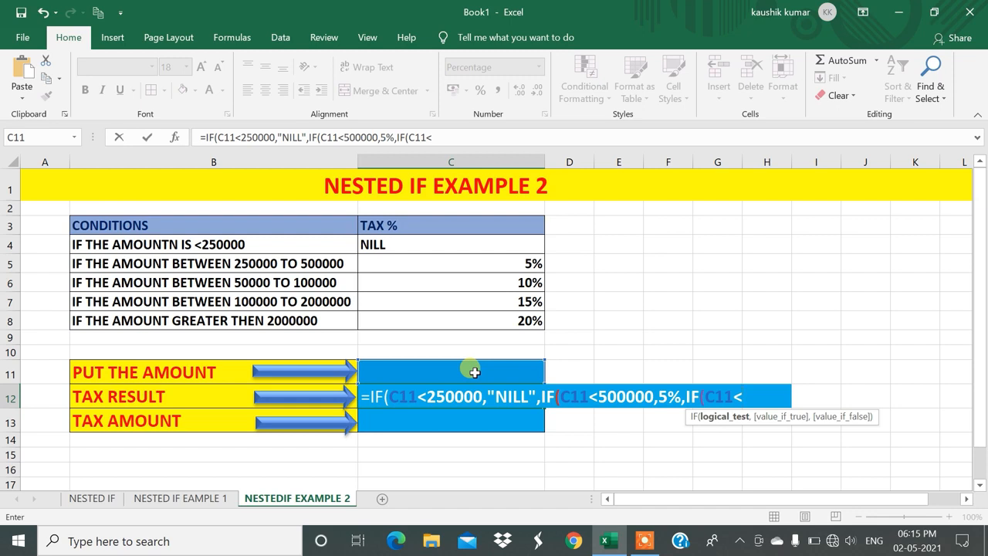
type("10000")
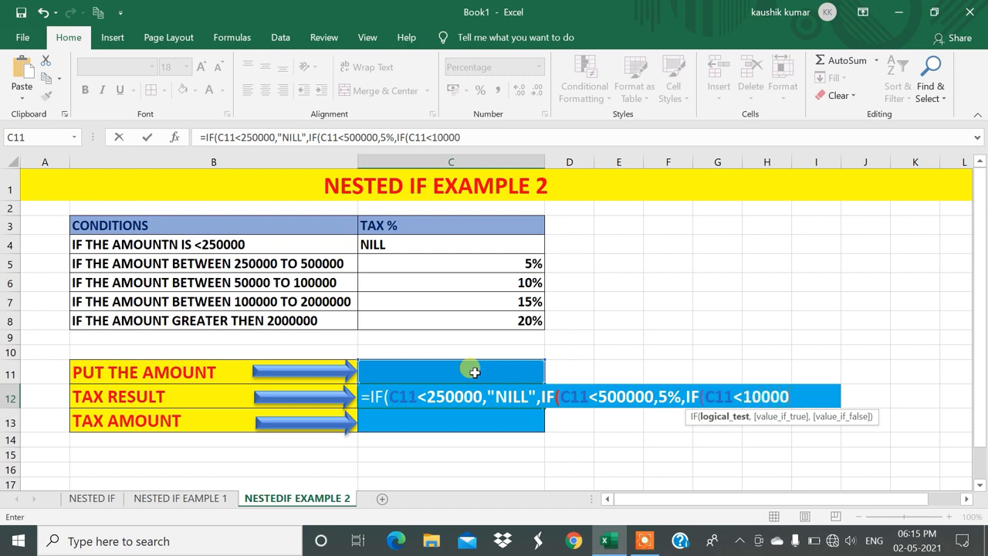
type("00,")
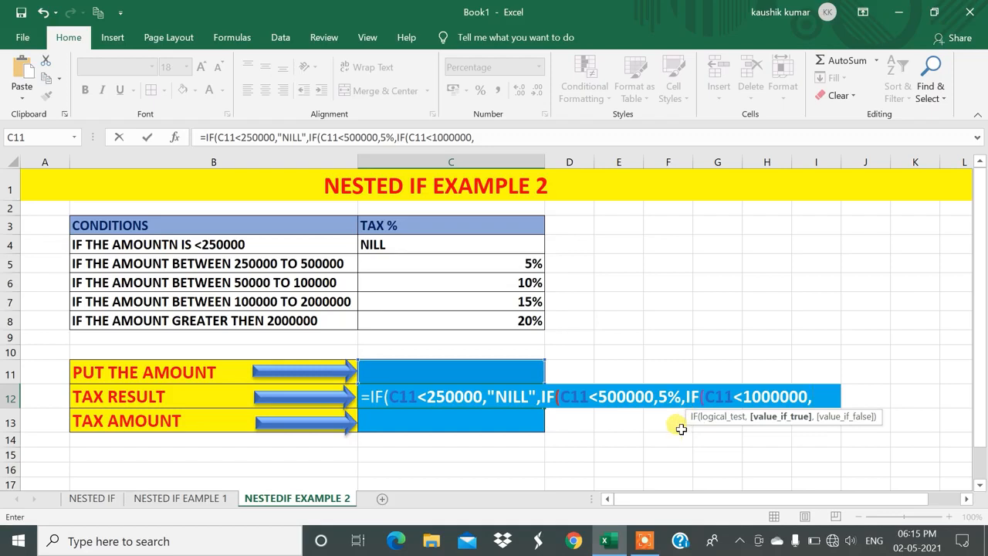
type("15%")
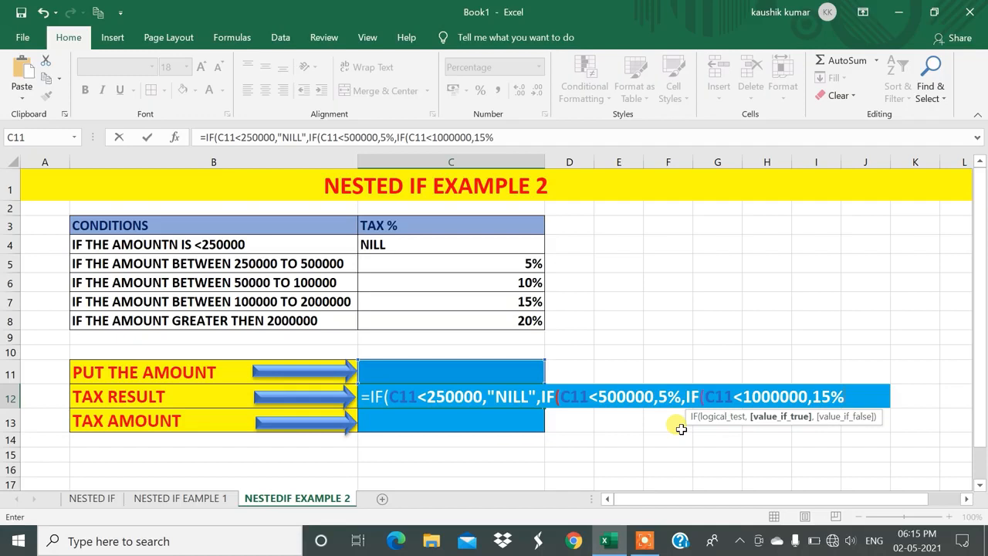
type(",IF(")
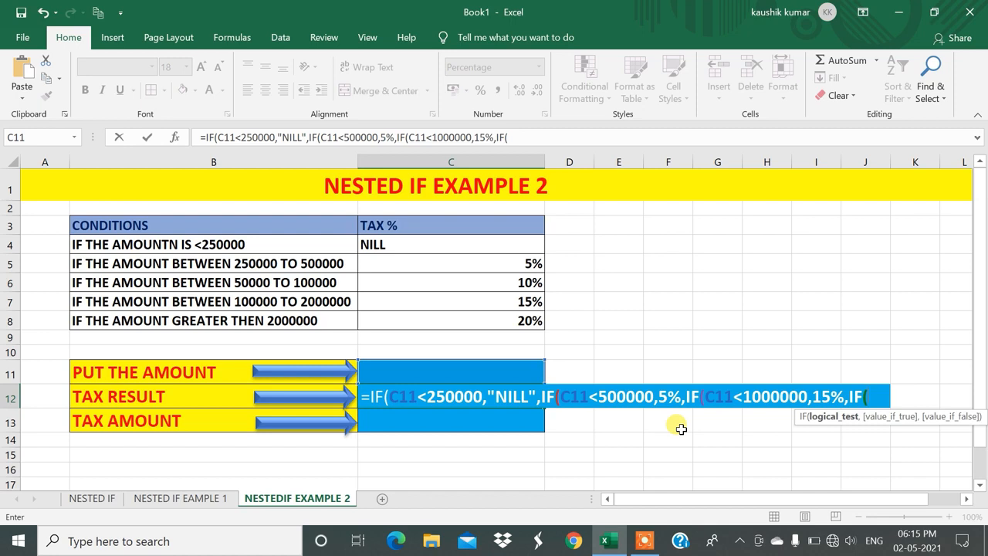
Set the logical test of the fourth IF in the formula to C11<2000000.
left_click(452, 376)
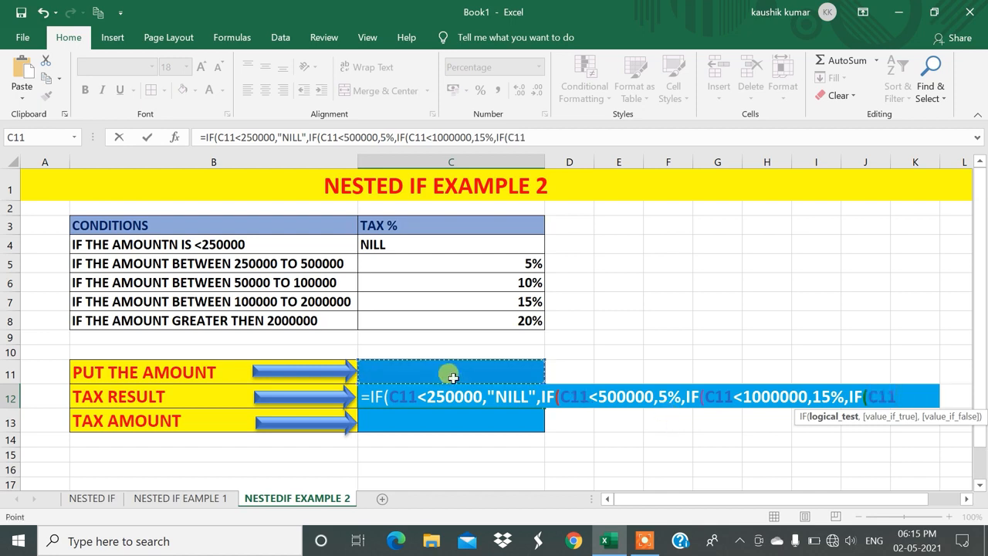
type("<")
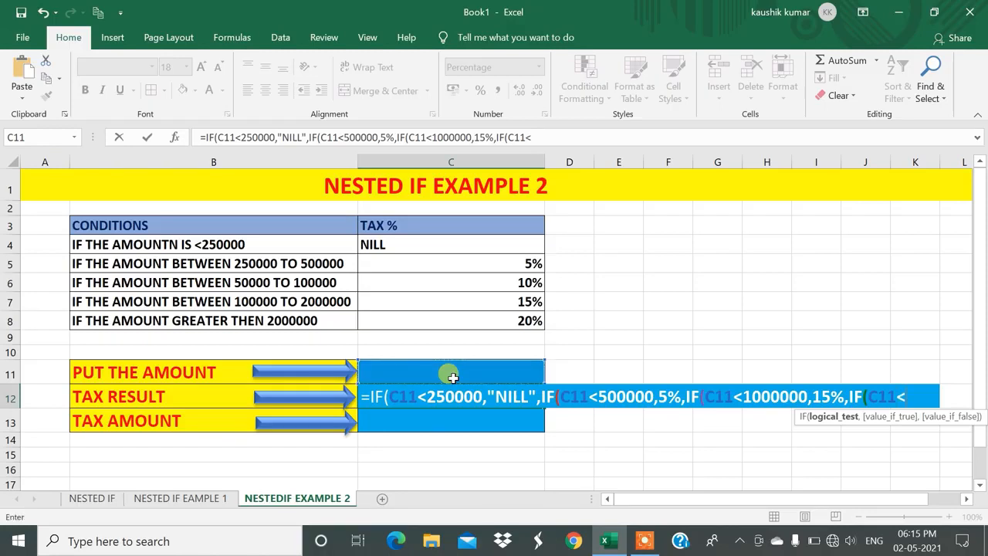
type("20000")
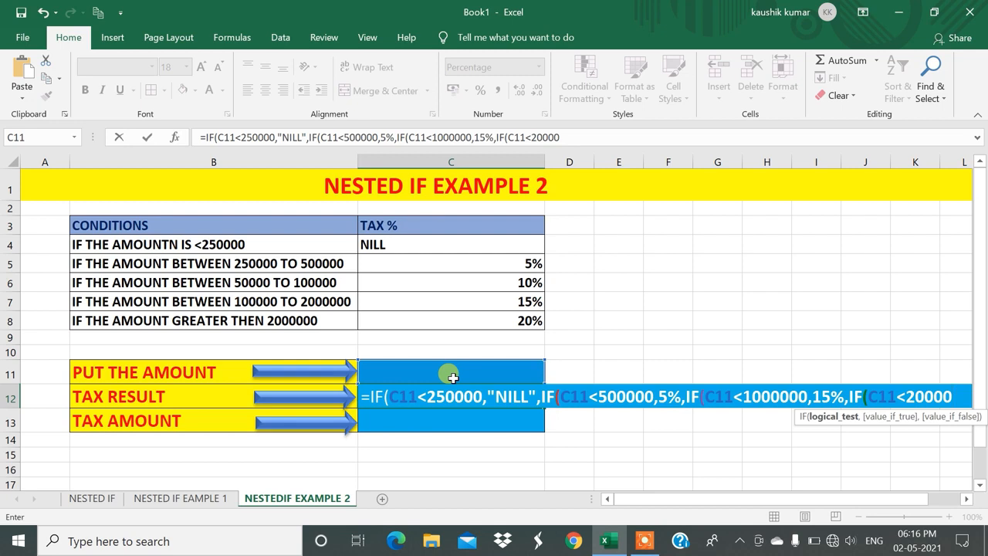
type("00,")
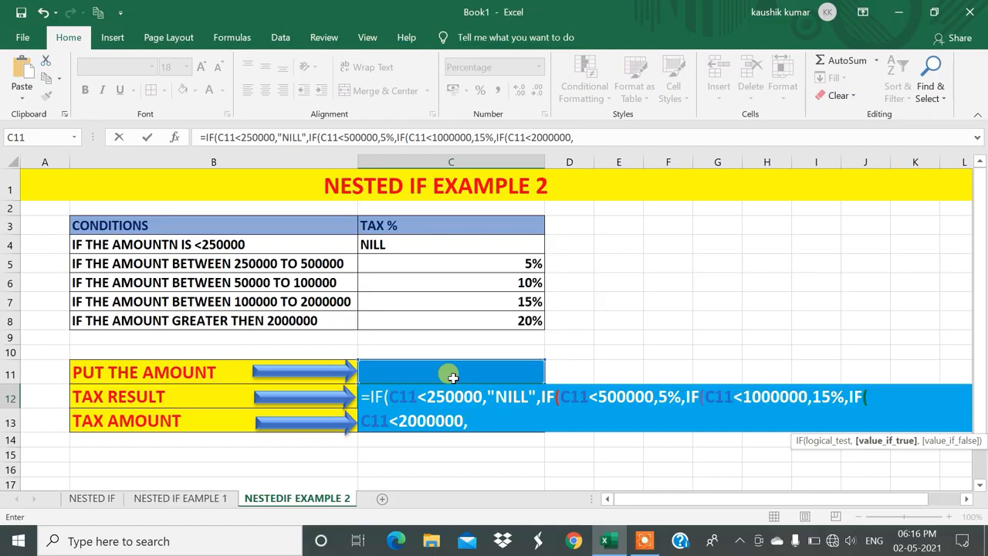
Correct the value if true of the C11<1000000 test to 10%.
left_click(809, 401)
key("BackSpace")
type("0")
Complete the fourth IF with 15% as its value if true and 20% if false, closing all four IFs with parentheses.
left_click(475, 417)
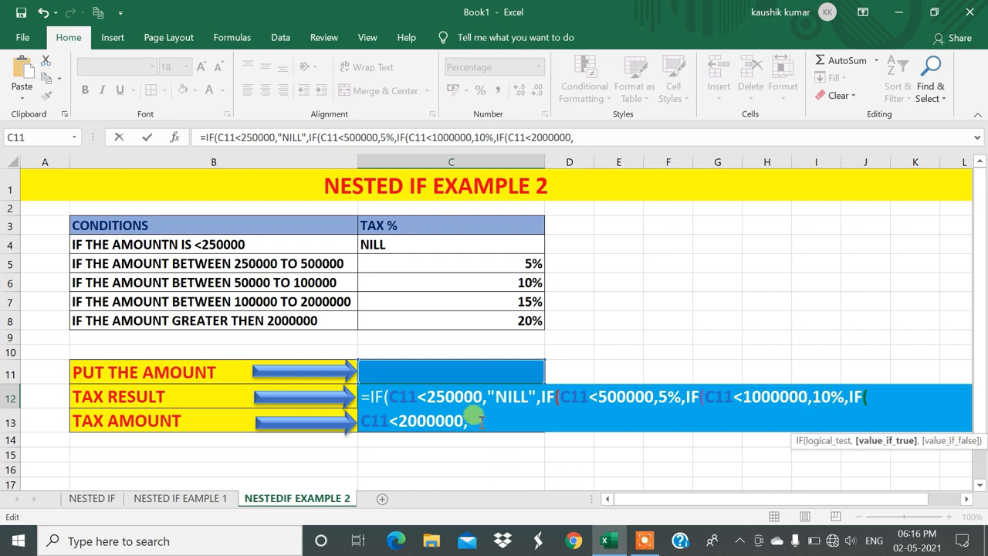
type("15%,")
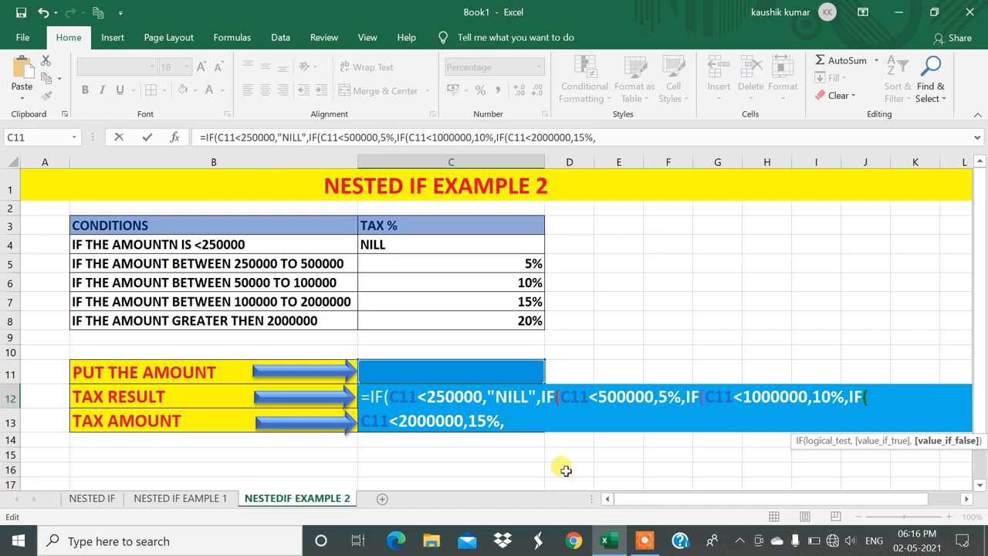
type("20%)")
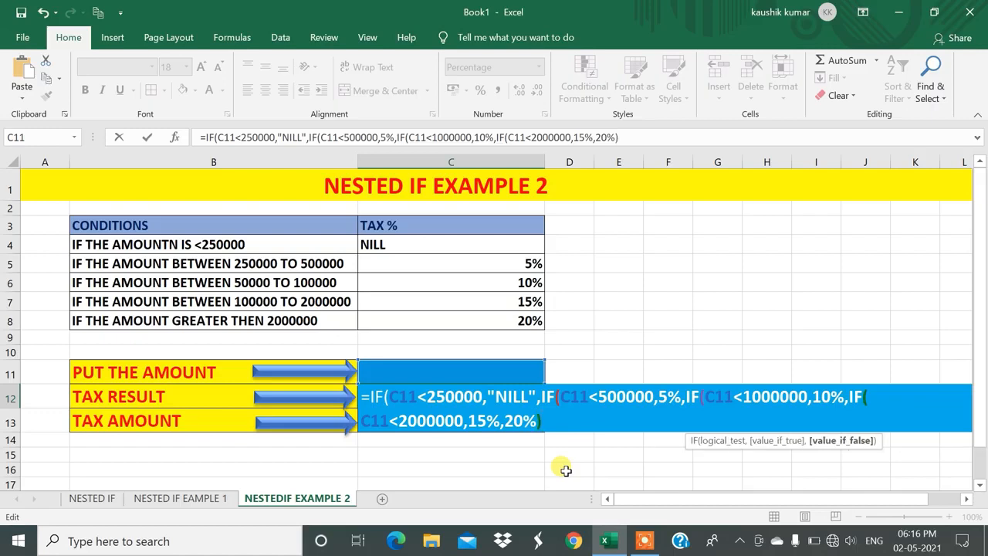
type(")))")
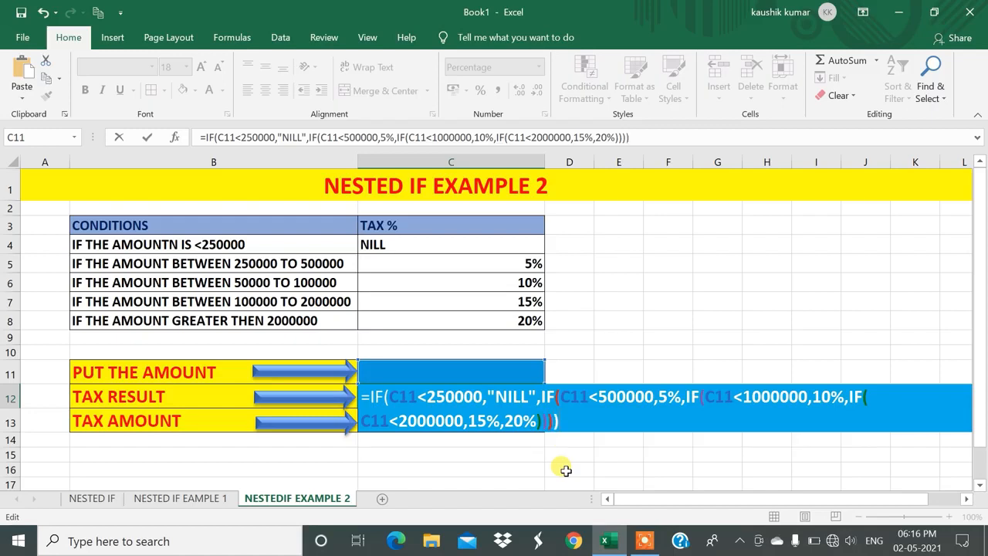
Retype the closing parentheses so that the nested IF formula ends with four, and enter it in C12.
type(")")
key("BackSpace")
key("BackSpace")
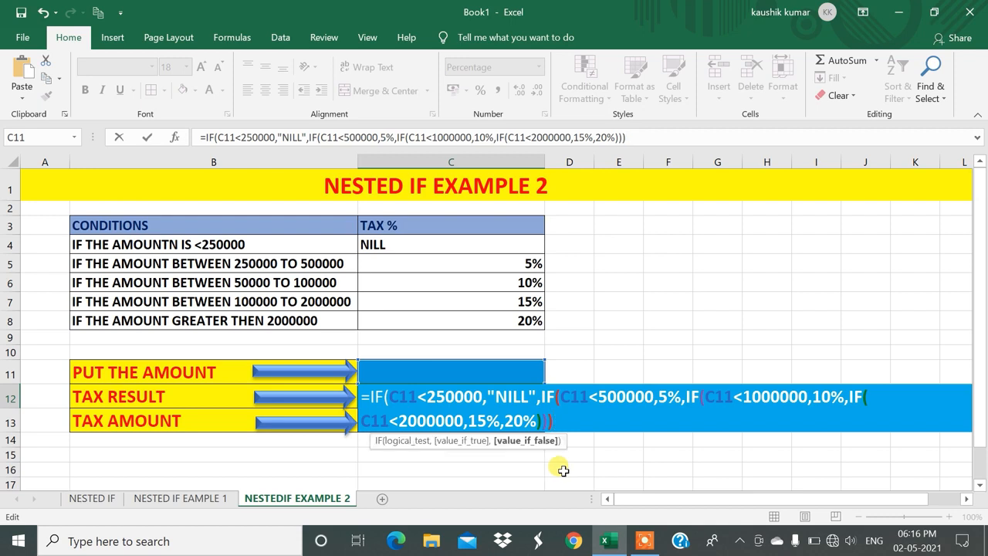
left_click(532, 419)
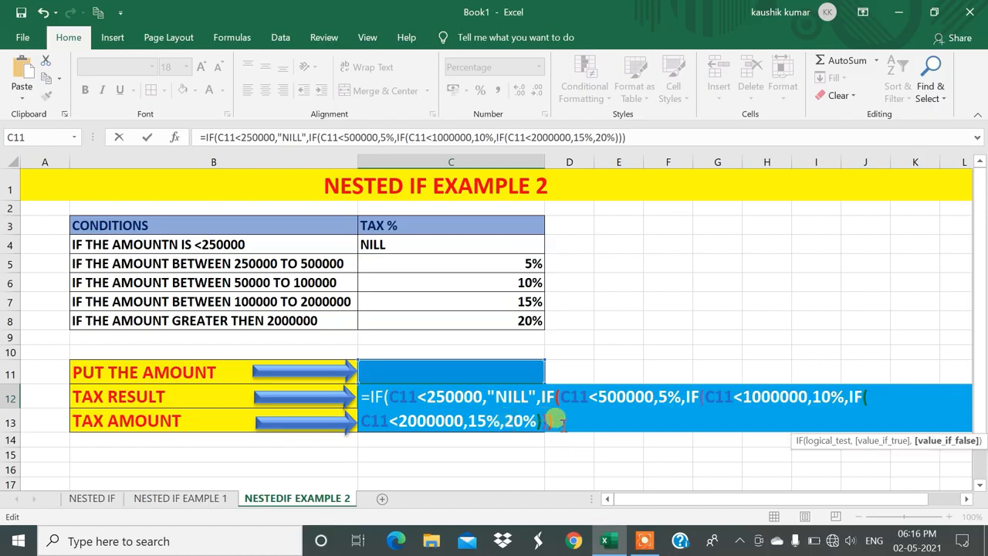
left_click(556, 419)
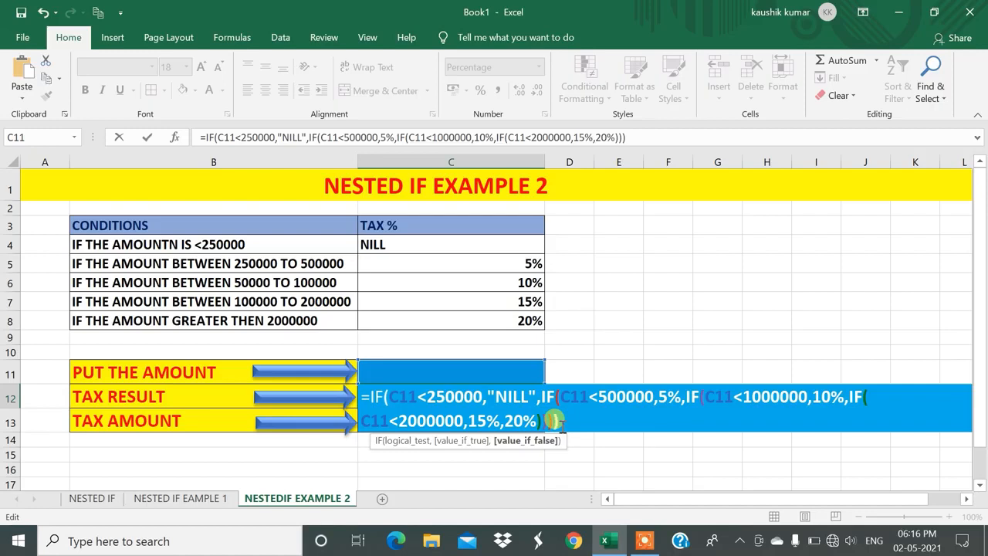
type(")")
key("BackSpace")
key("BackSpace")
key("BackSpace")
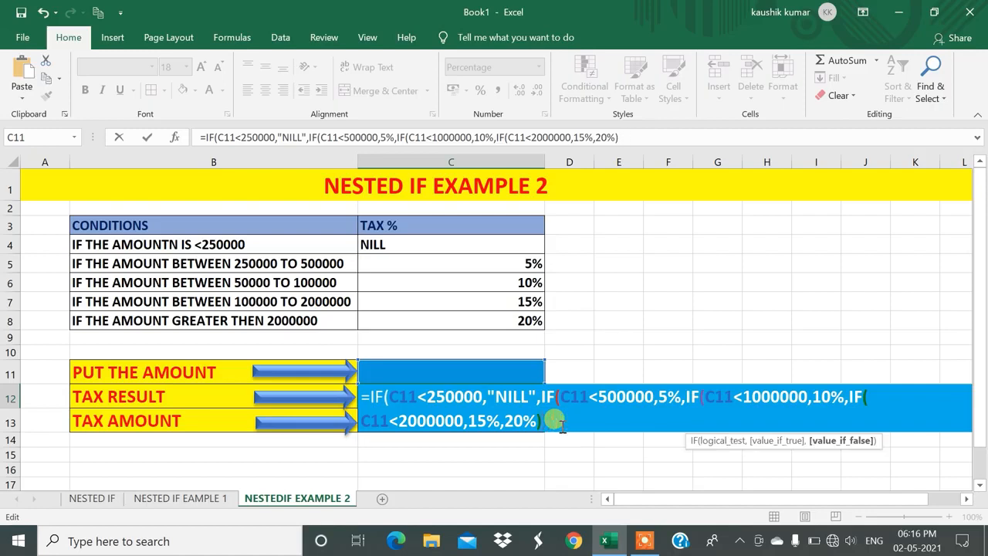
type(")")
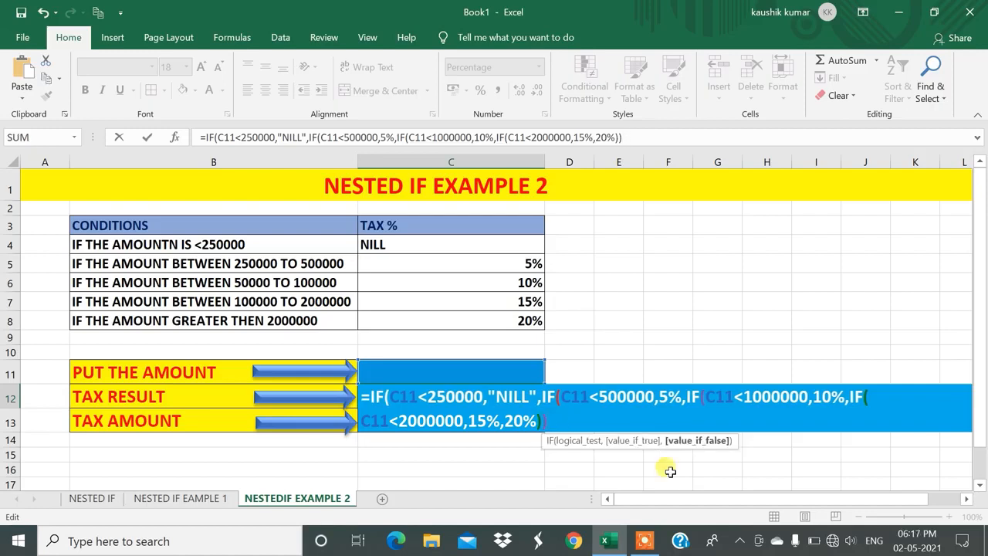
type("))")
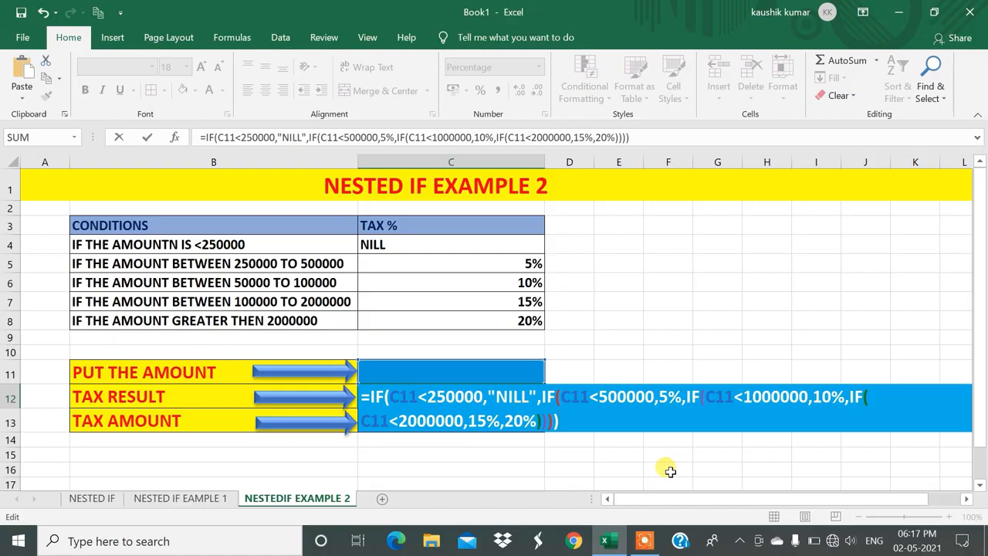
key("Return")
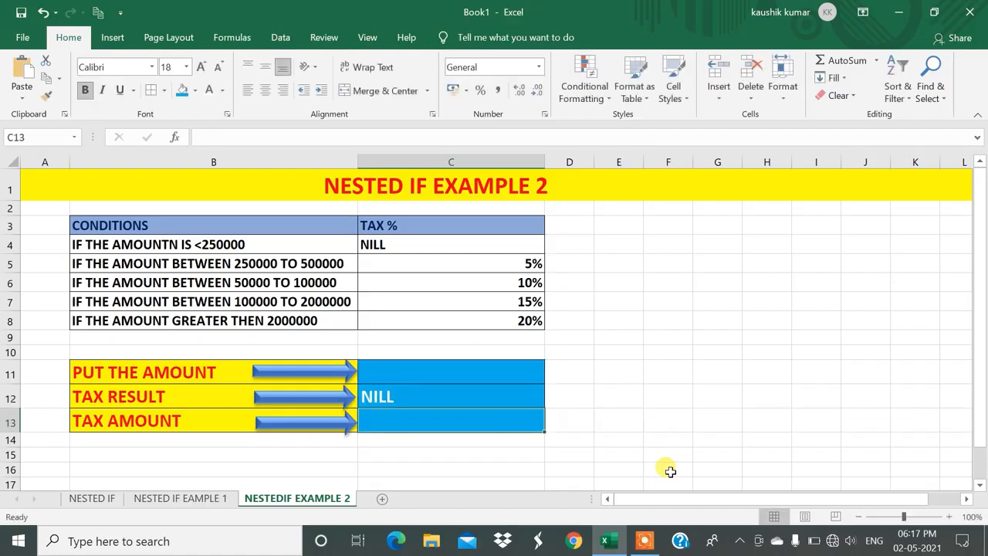
Test the tax formula by entering the amount 25000 in C11.
left_click(415, 372)
type("25")
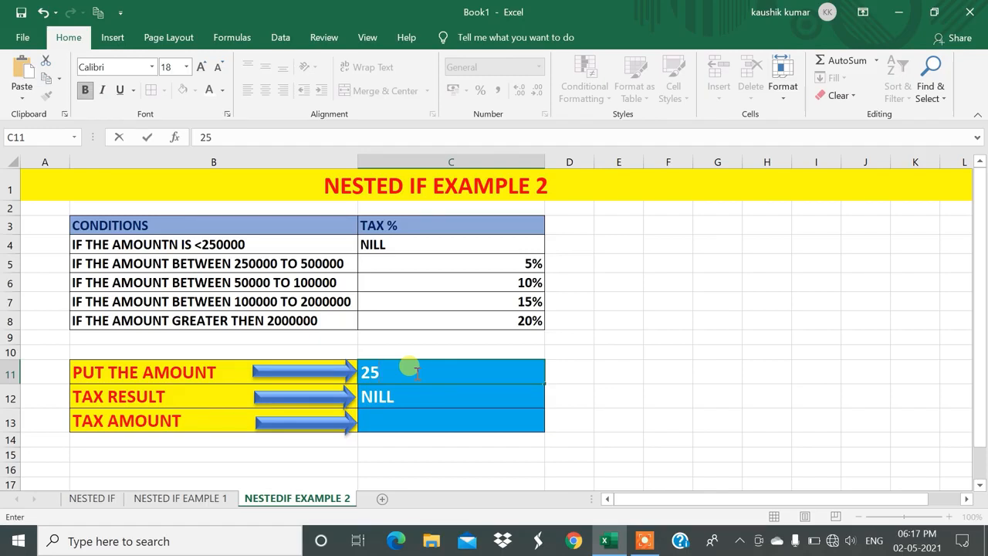
type("000")
key("Return")
Replace the amount in C11 with 250000 to test the 5% range.
left_click(416, 372)
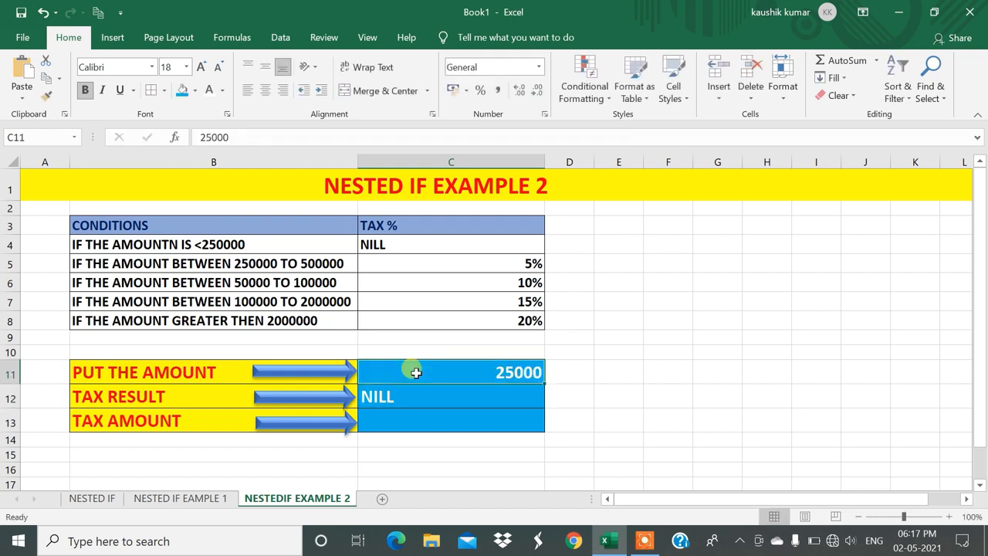
type("25")
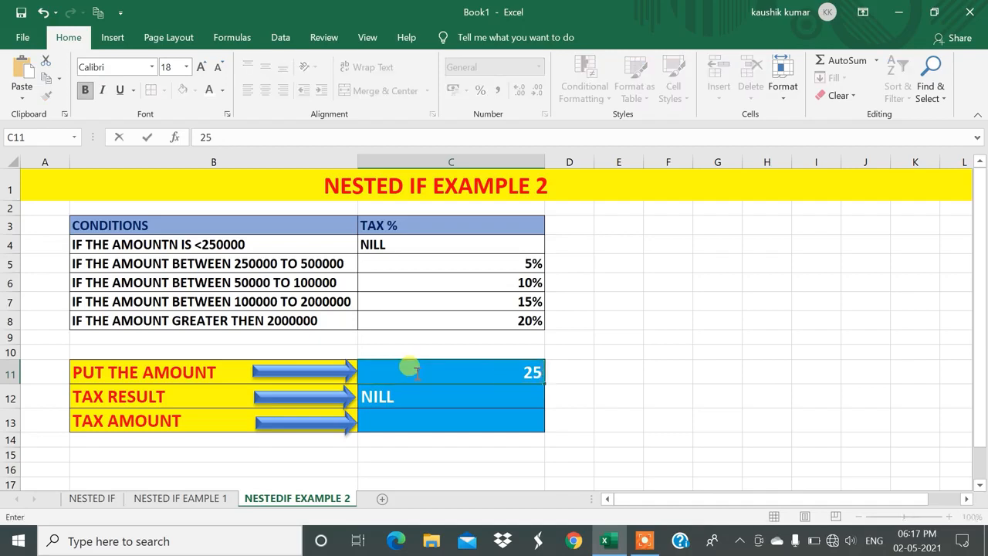
type("0000")
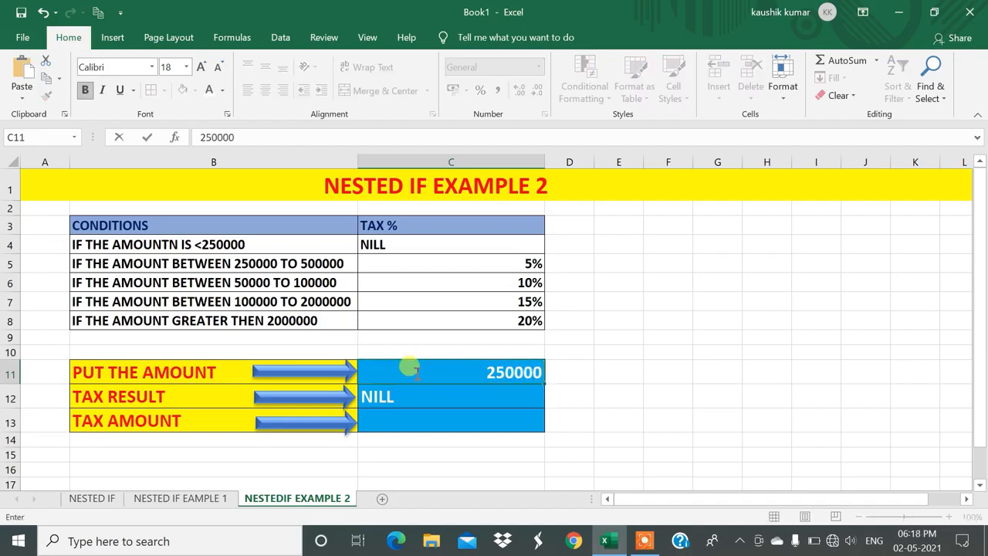
key("Return")
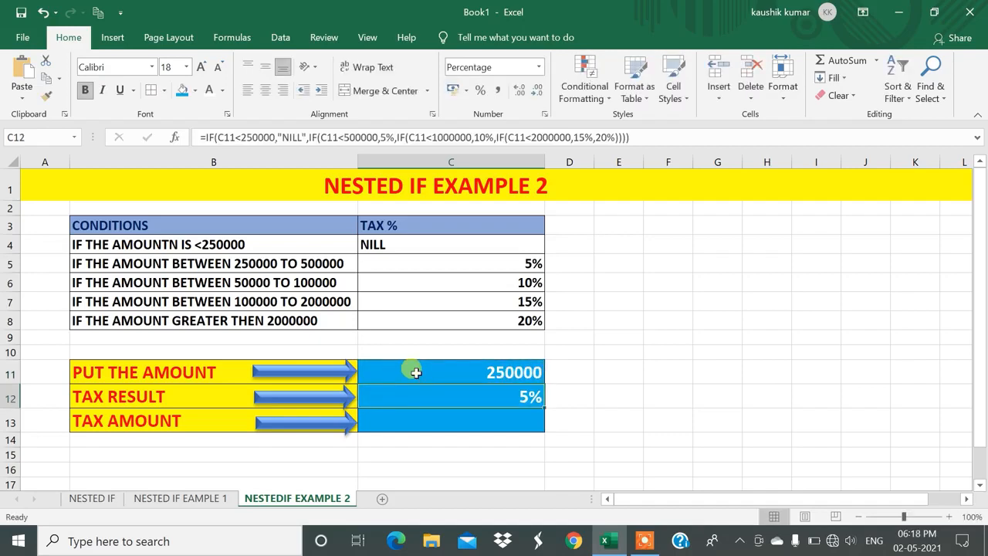
Change the amount in C11 to 240000 to test the range below 250000.
left_click(416, 373)
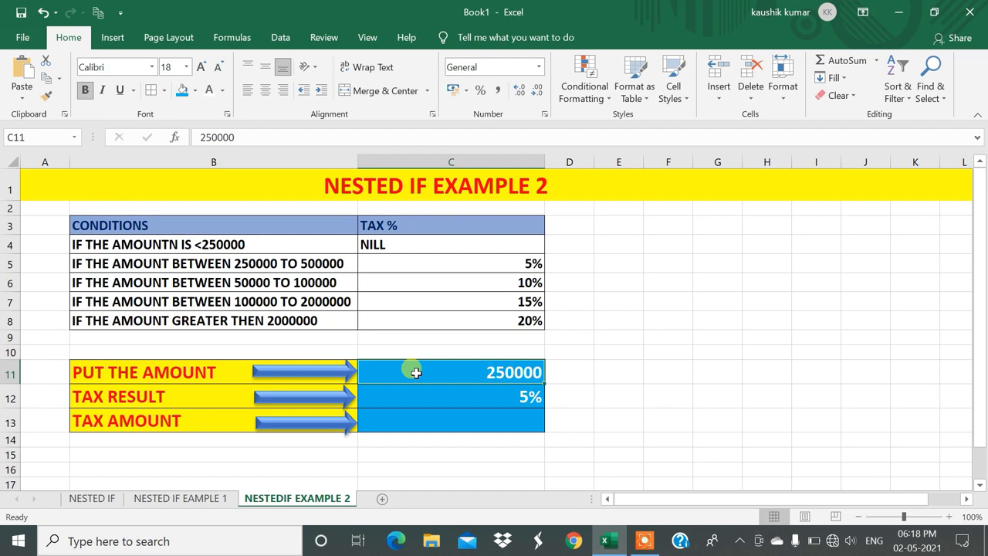
type("240000")
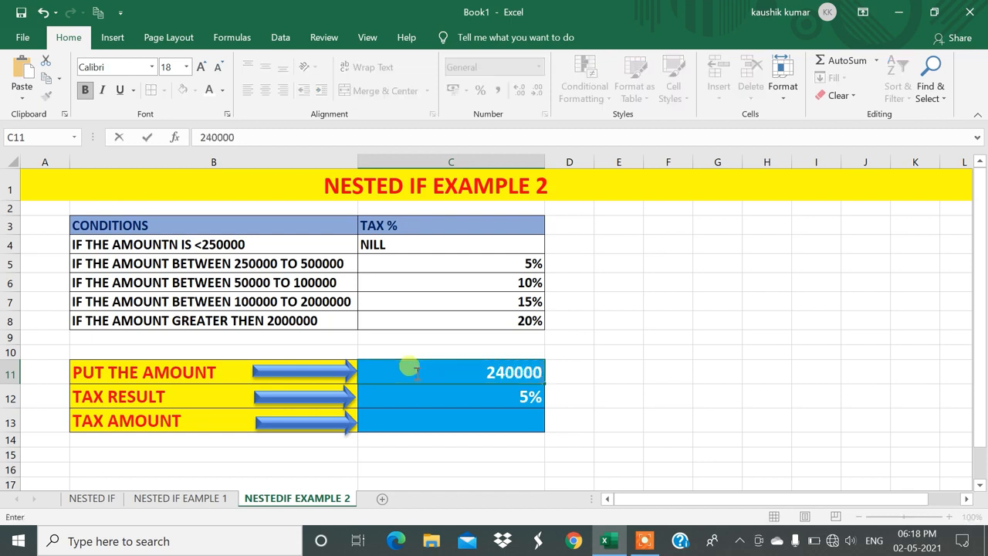
key("Return")
left_click(416, 372)
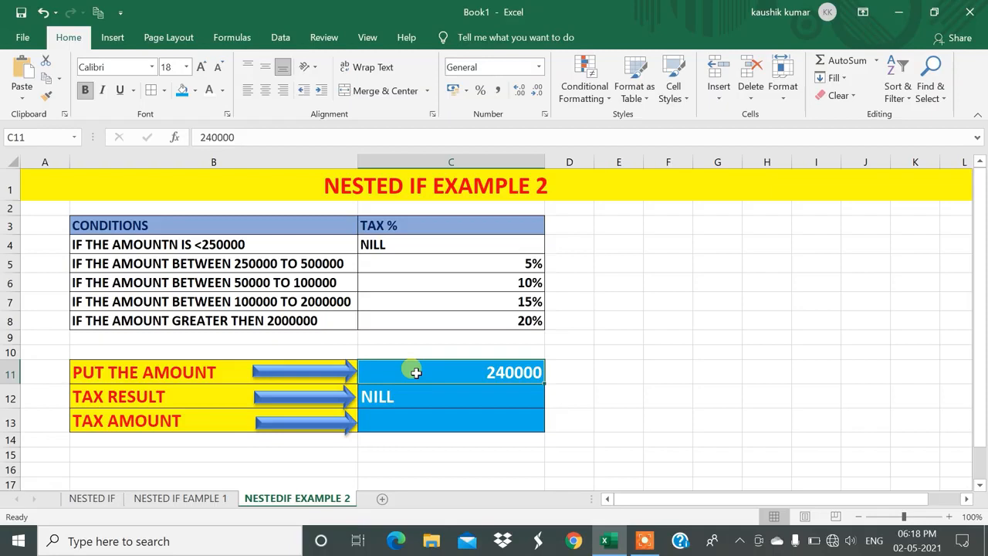
Replace the amount in C11 with 500000 to test the tax formula at the upper limit of the 5% range.
type("5000")
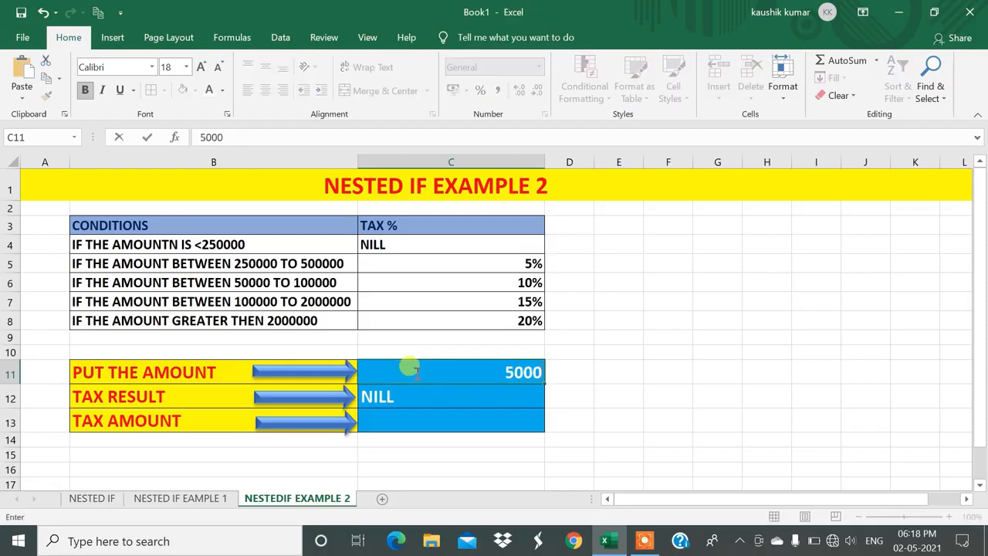
type("00")
key("Return")
left_click(415, 373)
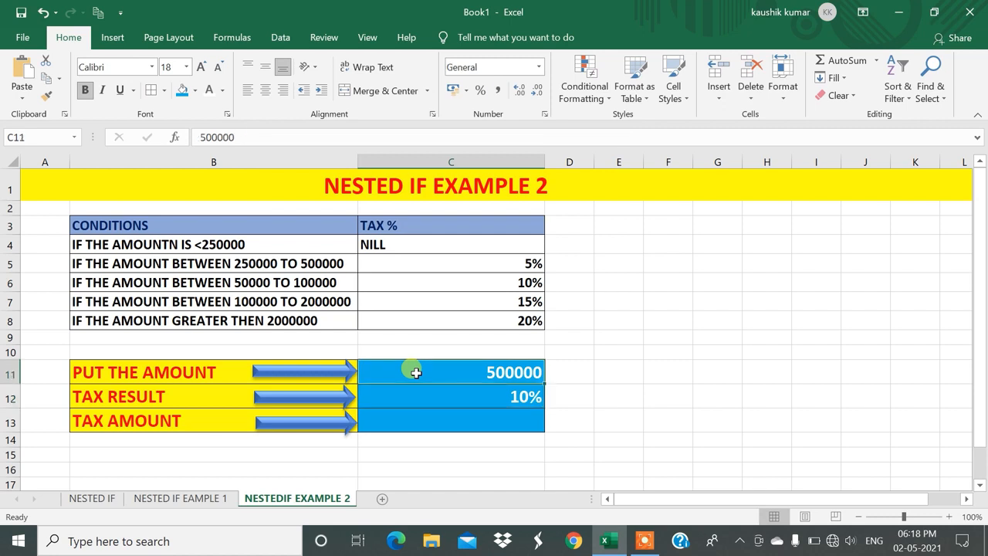
Set the amount in C11 to 275000 and compare the tax result with the rate for 250000 to 500000.
type("275000")
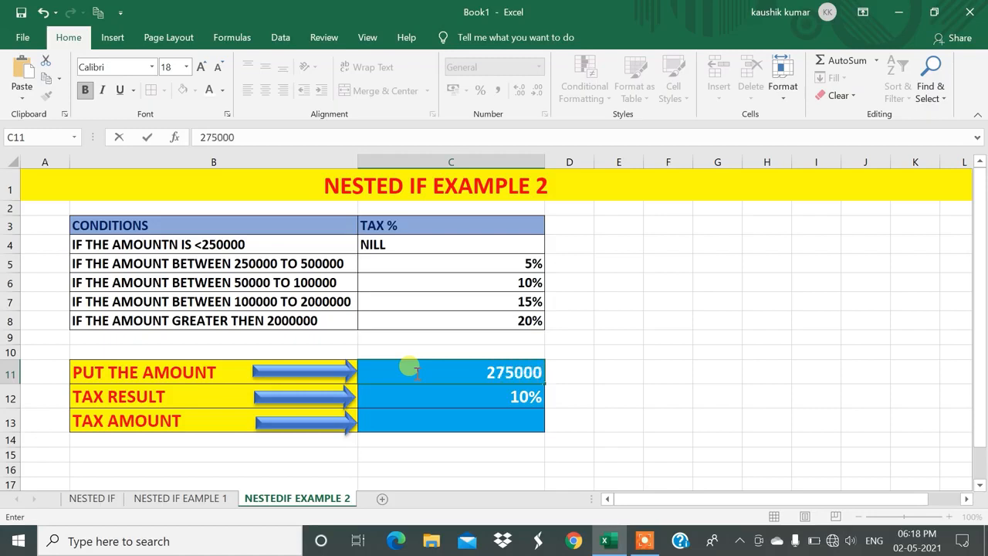
key("Return")
left_click(415, 373)
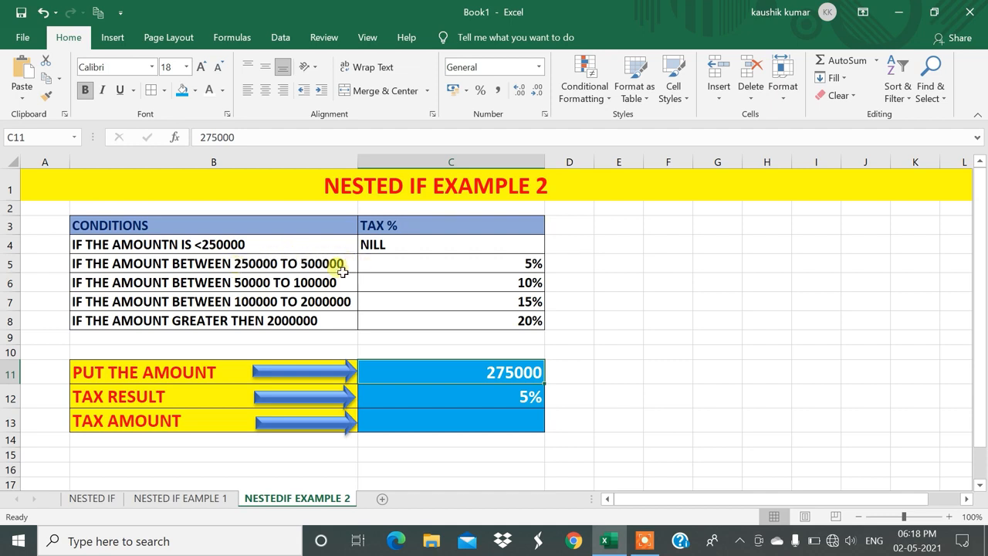
left_click(479, 257)
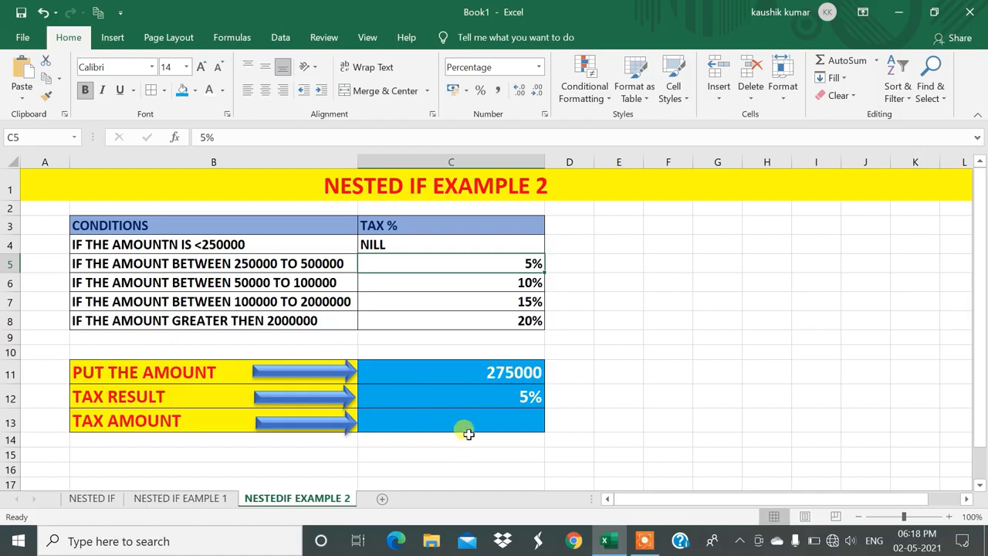
Calculate the tax amount in C13 by multiplying the entered amount by the tax result with =C11*C12.
left_click(475, 372)
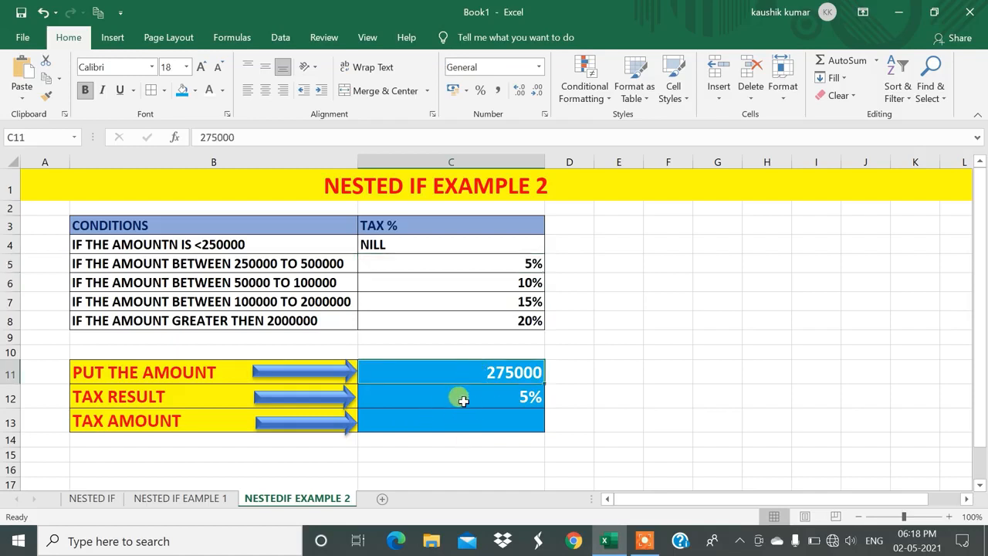
left_click(456, 397)
left_click(452, 424)
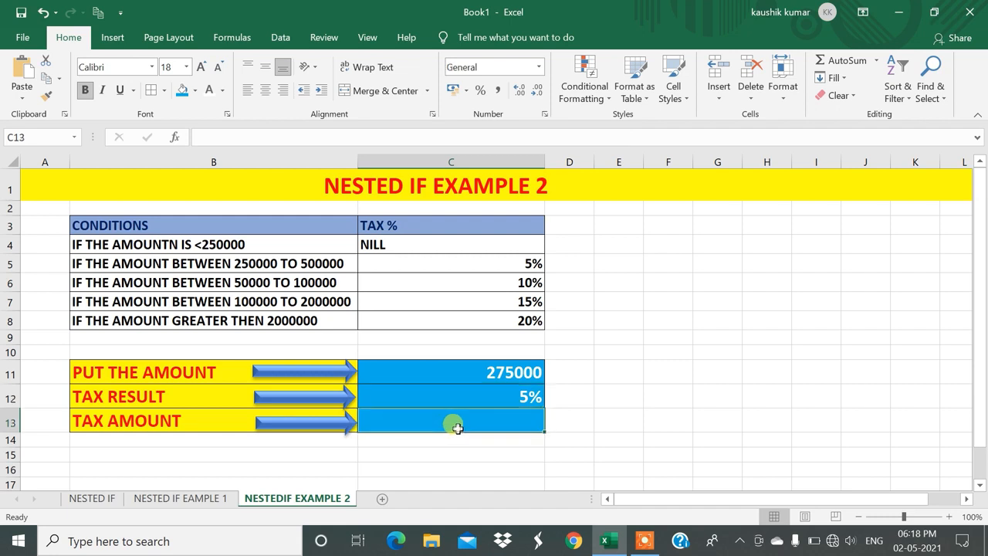
type("=")
left_click(471, 378)
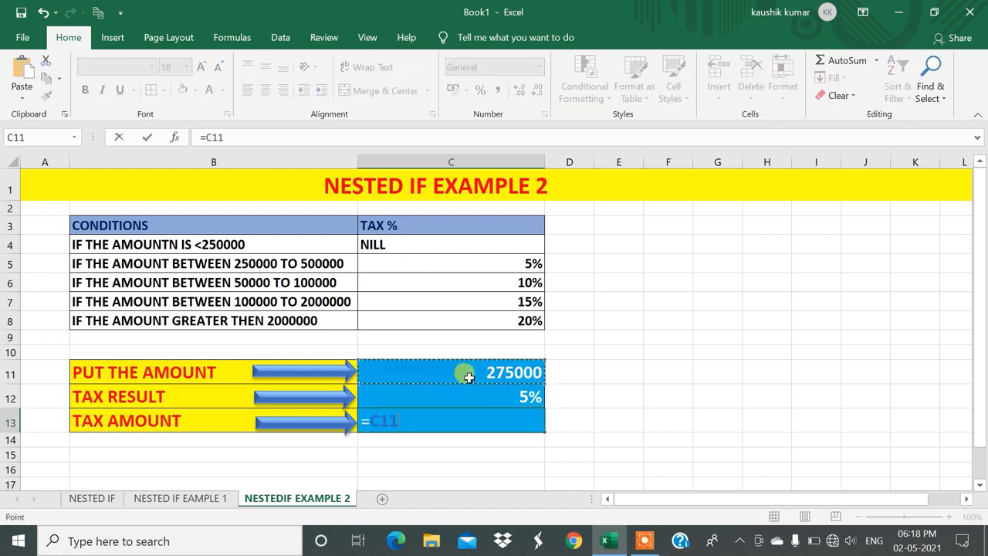
type("*")
left_click(470, 392)
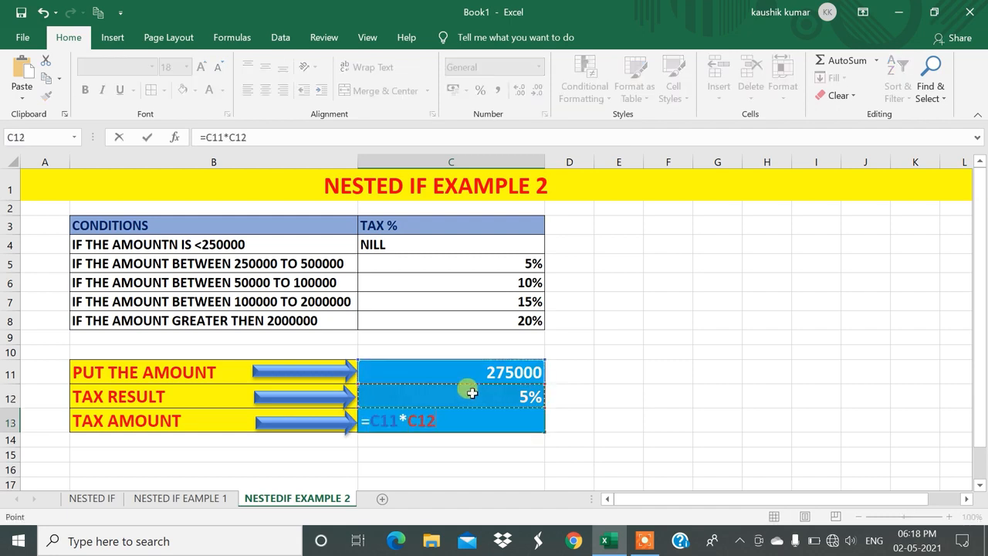
key("Return")
left_click(473, 421)
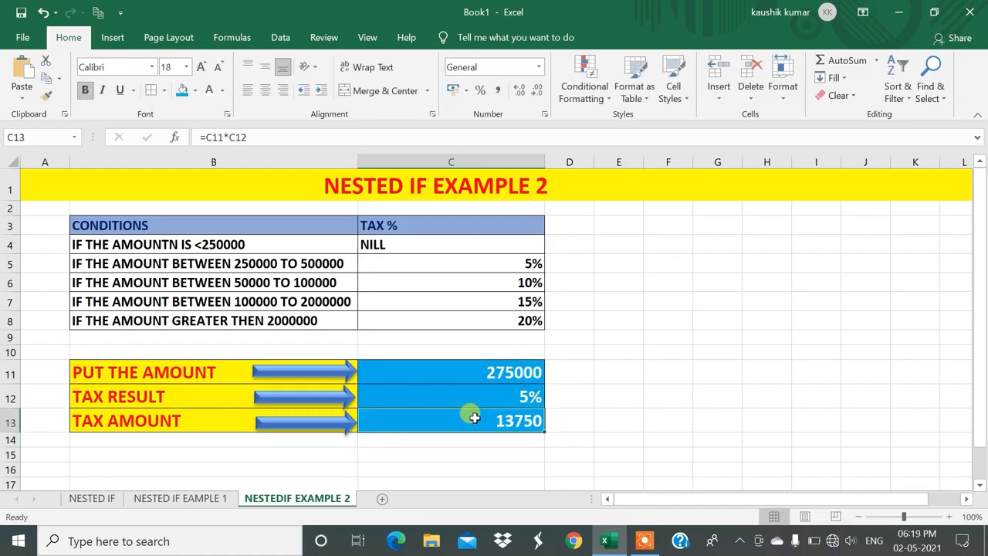
Go back to the NESTED IF sheet to view the movie hall status table.
left_click(94, 499)
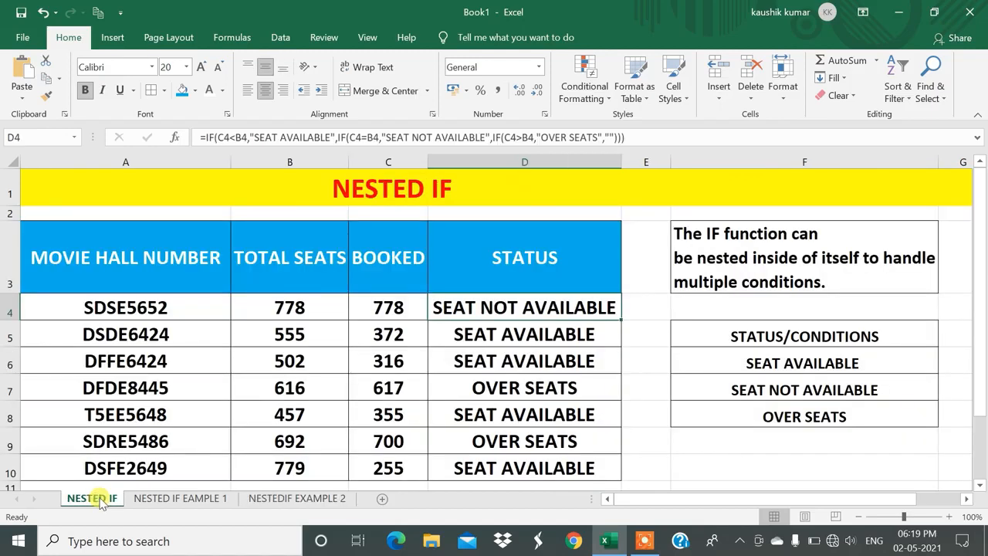